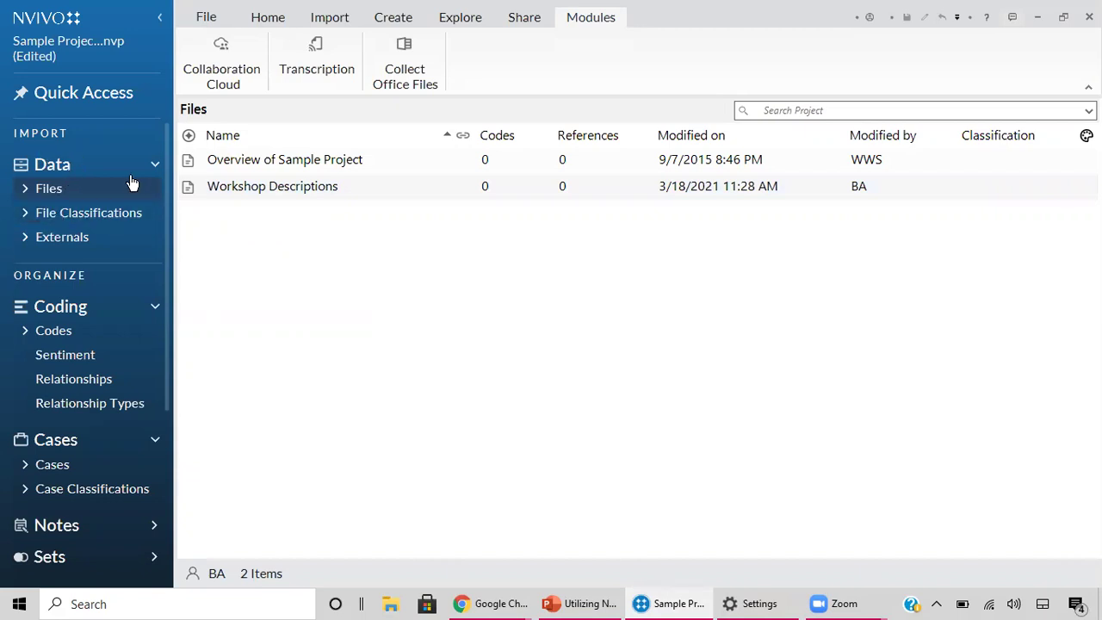
Step: Examine the attributes of the Interview, Image-GIS and Image-General file classifications, then collapse them again
click(53, 219)
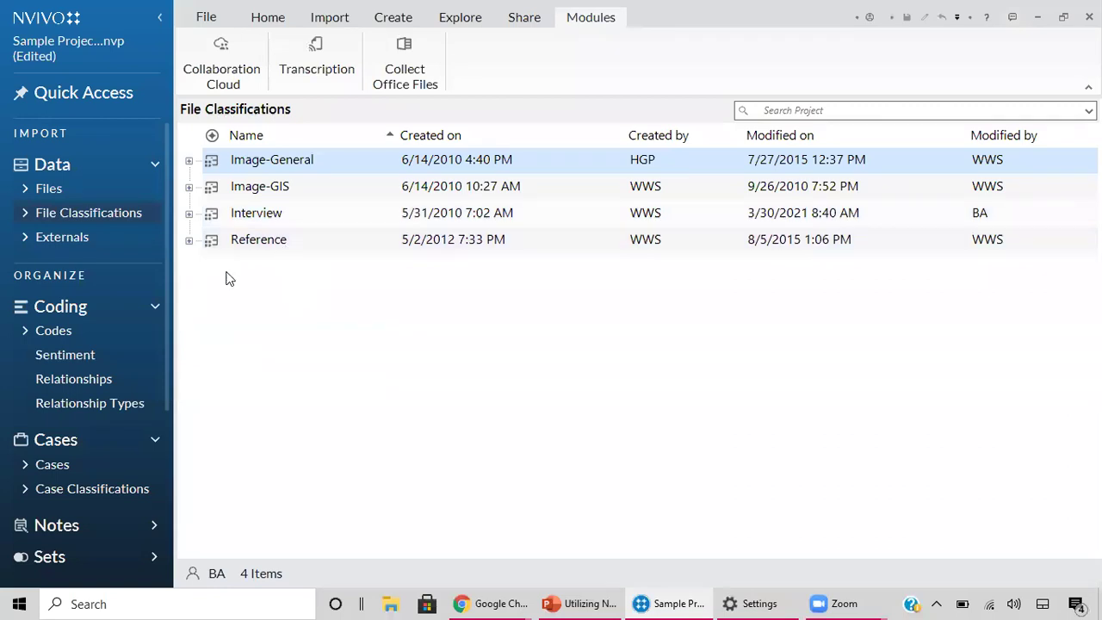
click(189, 215)
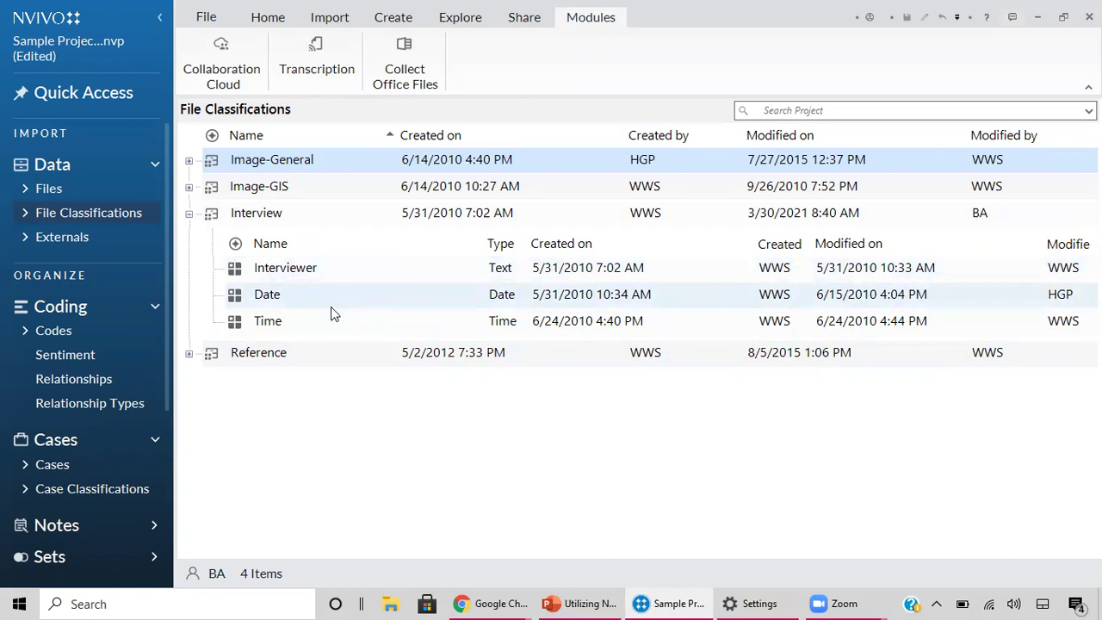
click(188, 186)
click(189, 160)
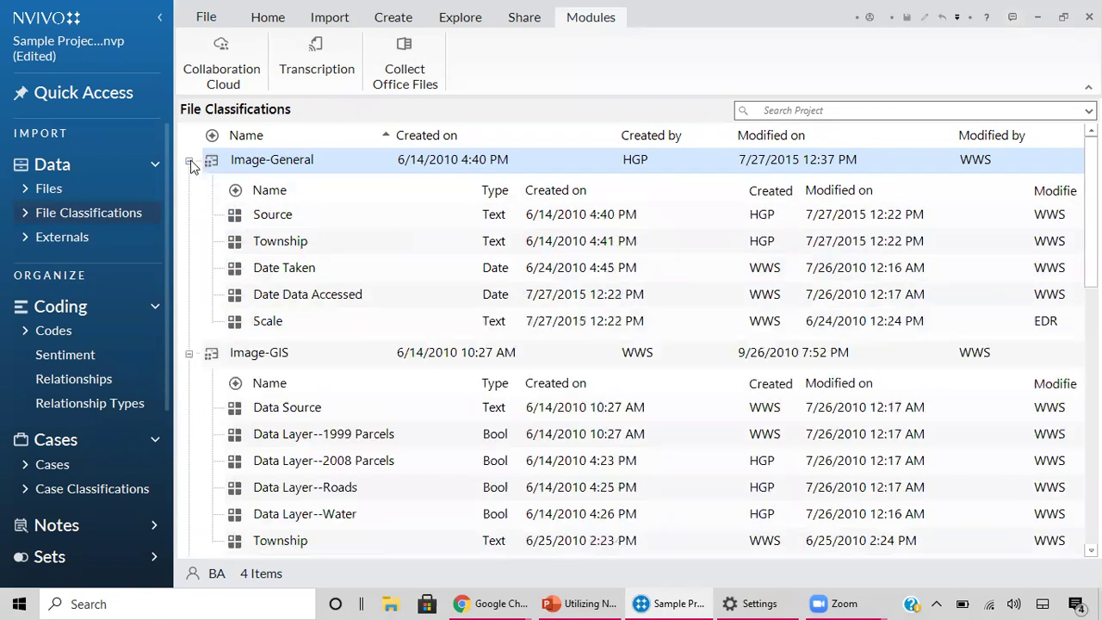
click(190, 160)
click(189, 186)
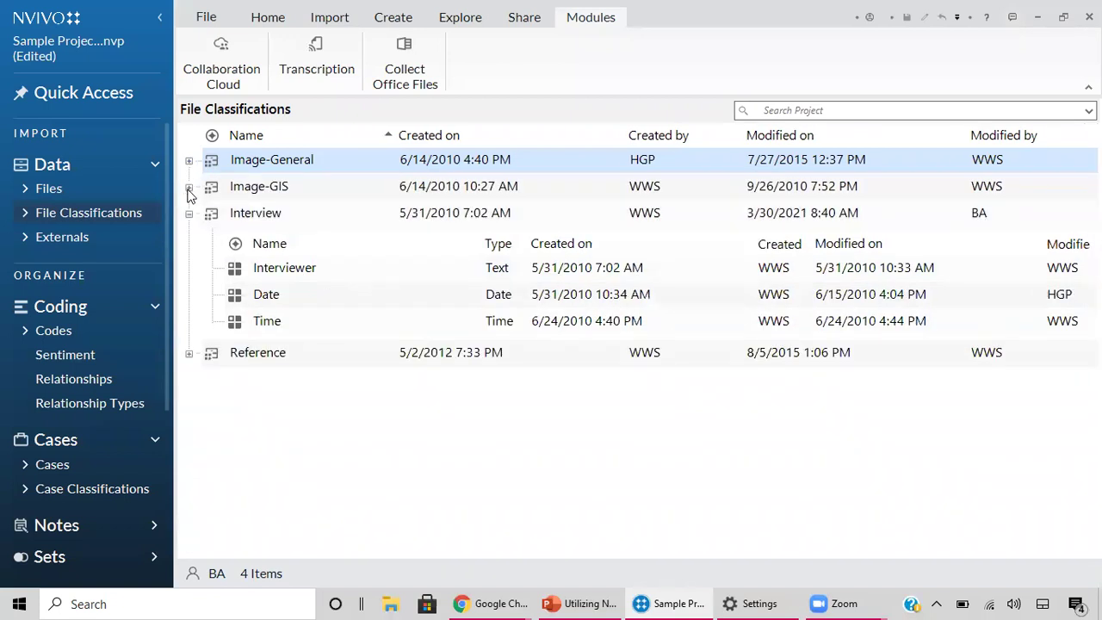
click(188, 213)
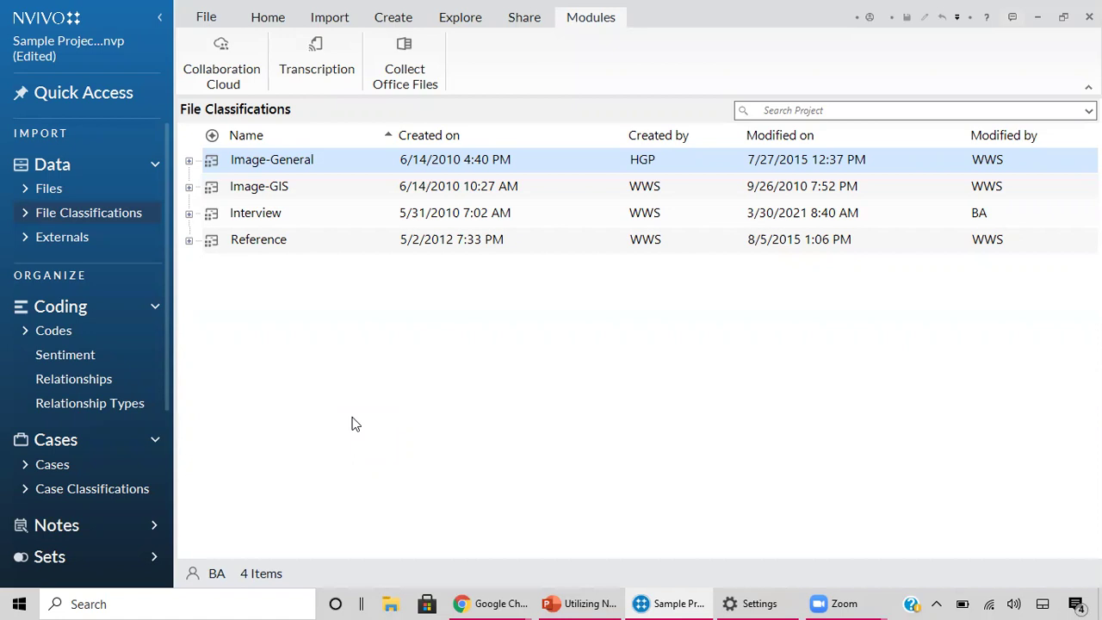
Step: Create a new file classification named Newspaper Articles, leaving its description empty
right_click(81, 221)
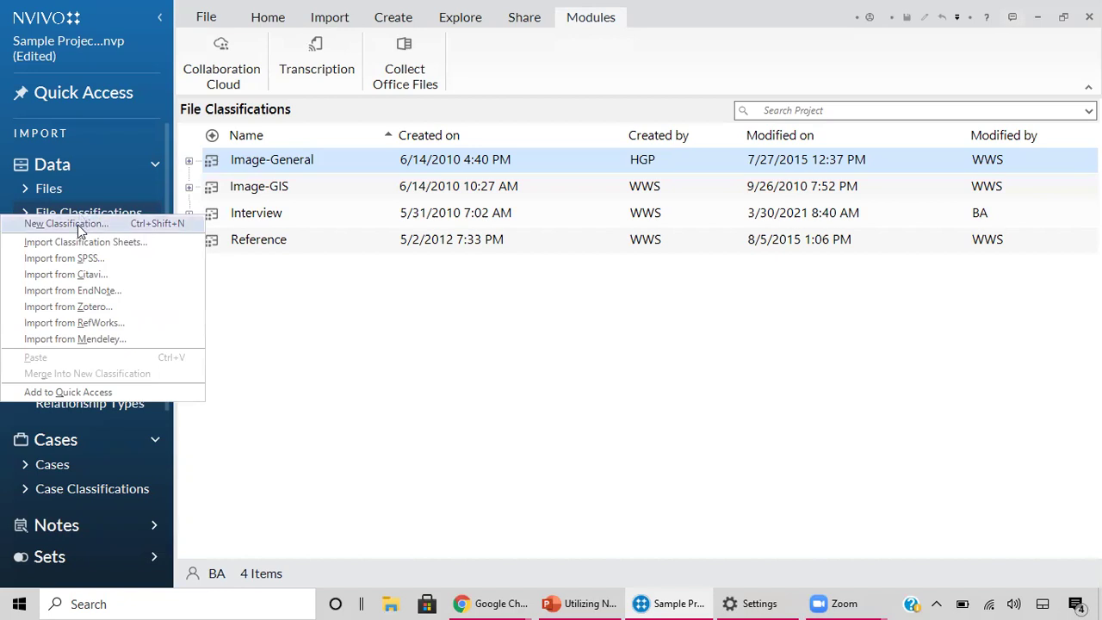
click(78, 224)
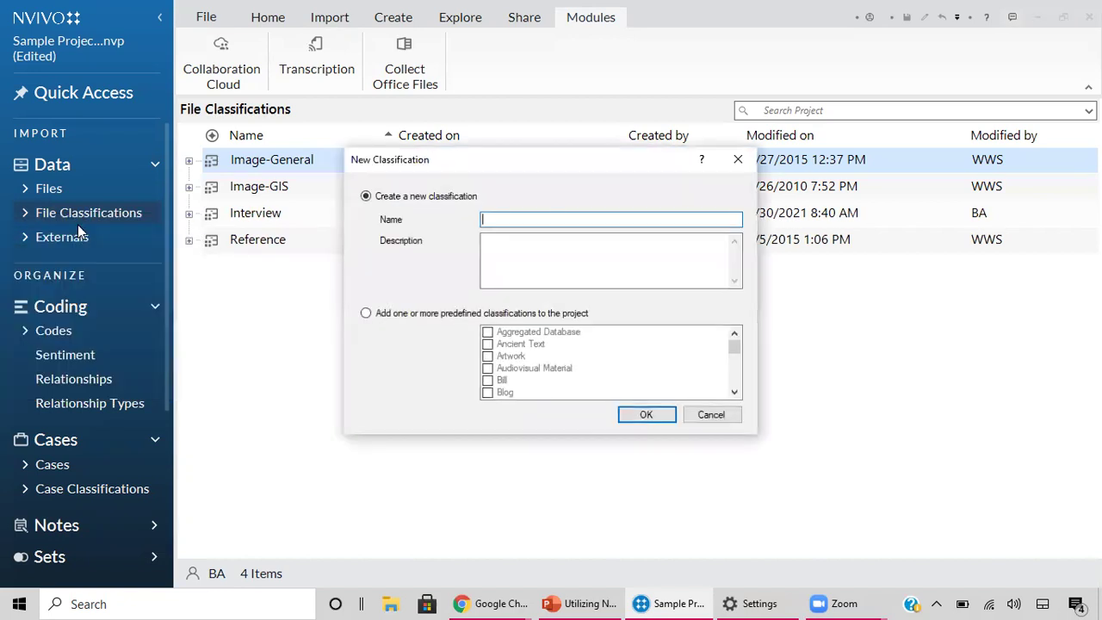
text(N)
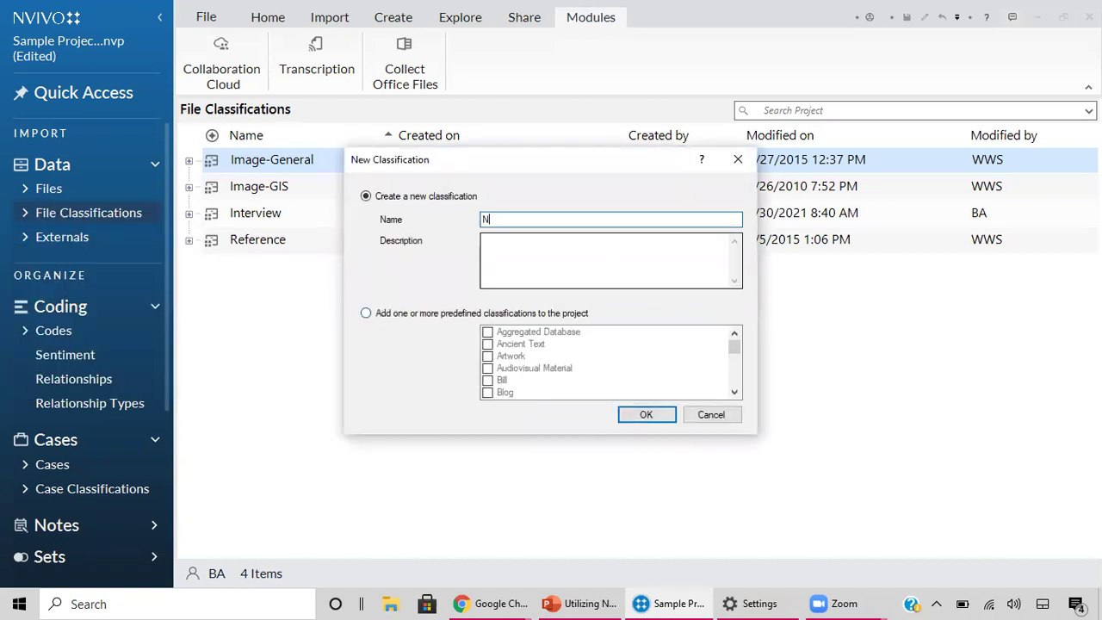
text(ewspaper Articles)
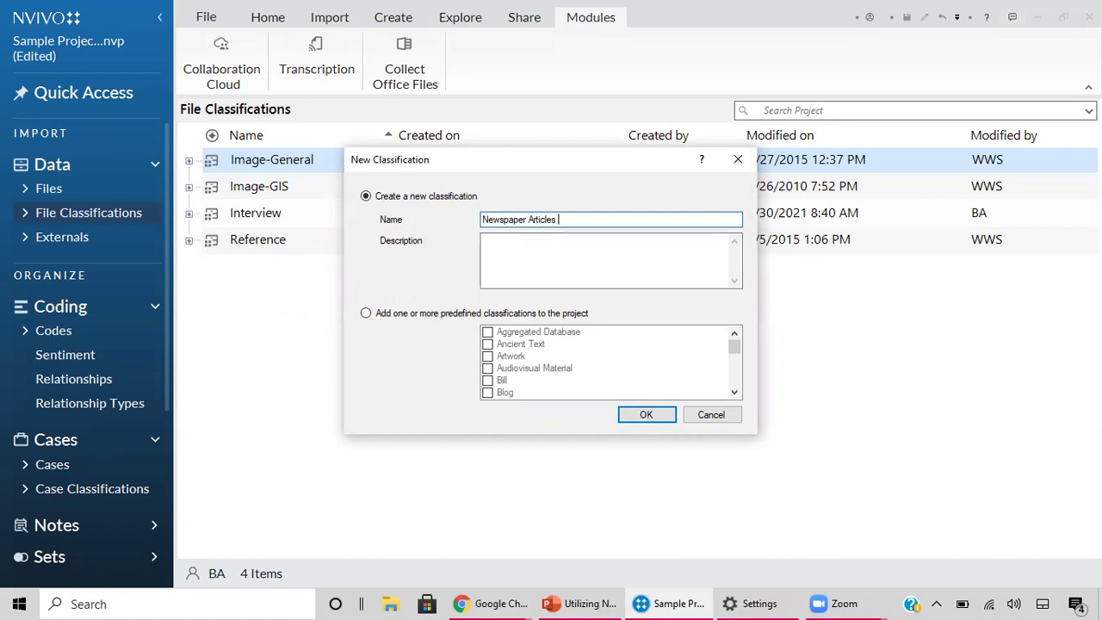
click(583, 261)
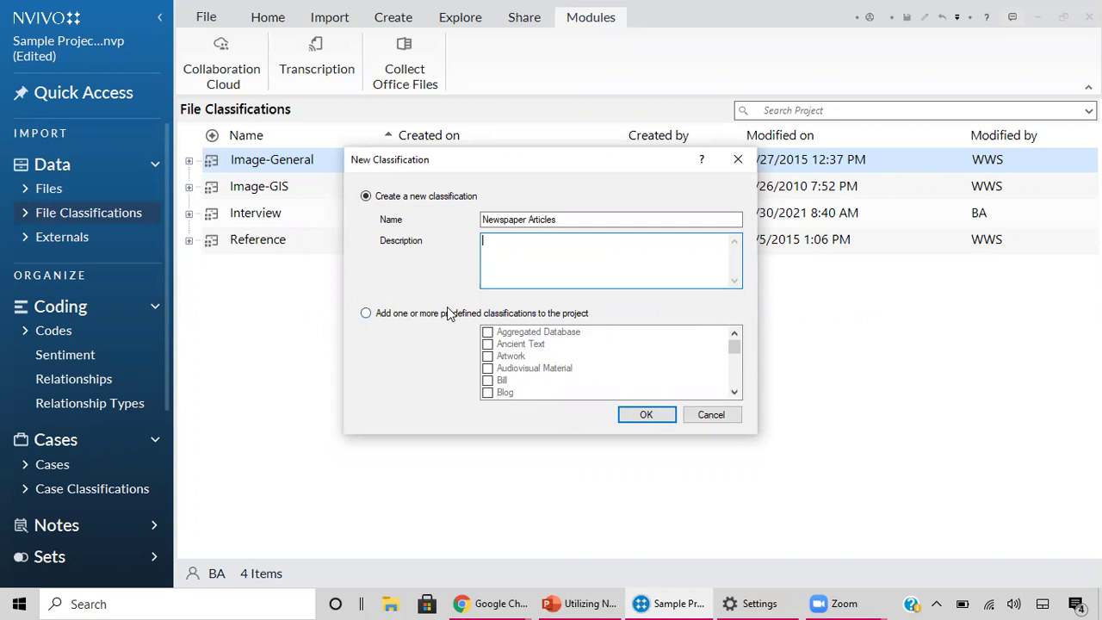
click(563, 222)
drag(559, 220, 482, 221)
key(Tab)
click(526, 220)
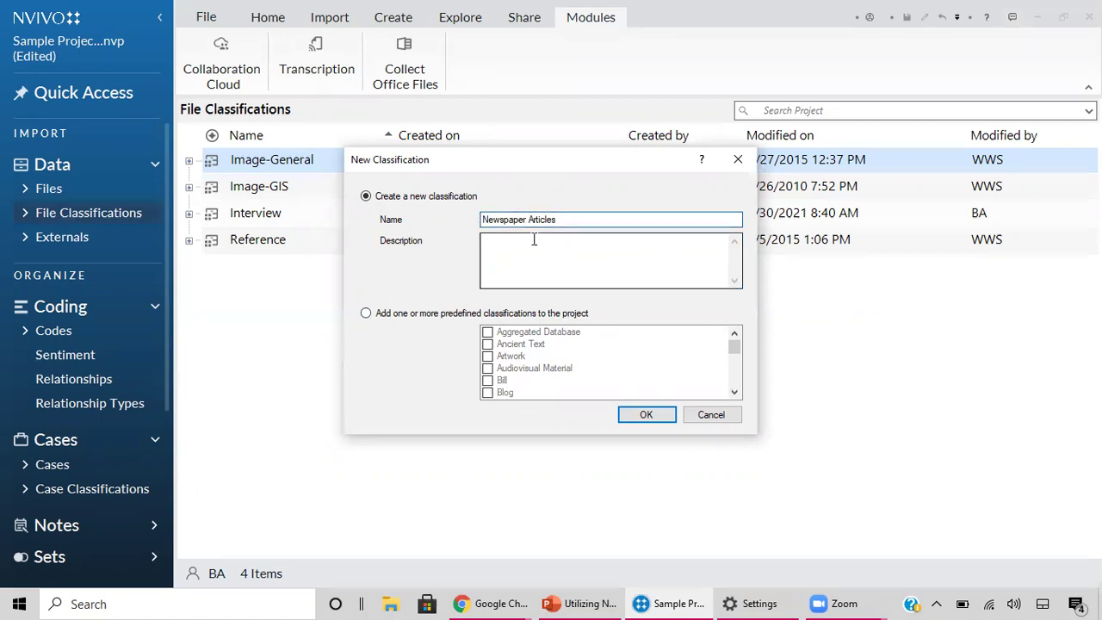
drag(559, 219, 434, 217)
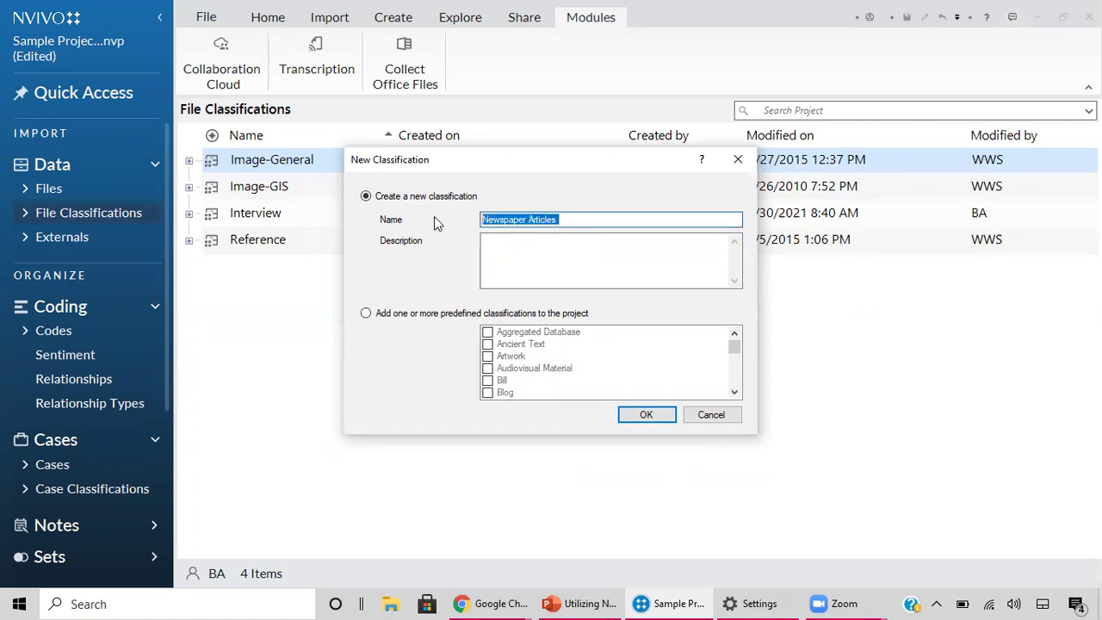
click(640, 416)
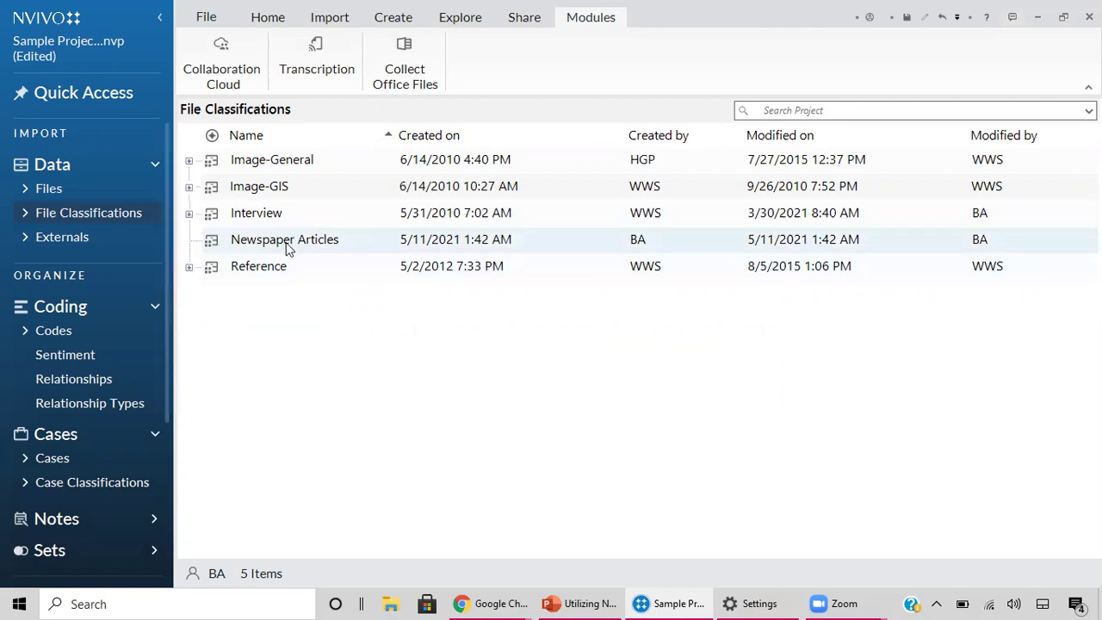
Step: Assign the Workshop Descriptions file to the Newspaper Articles file classification
click(74, 191)
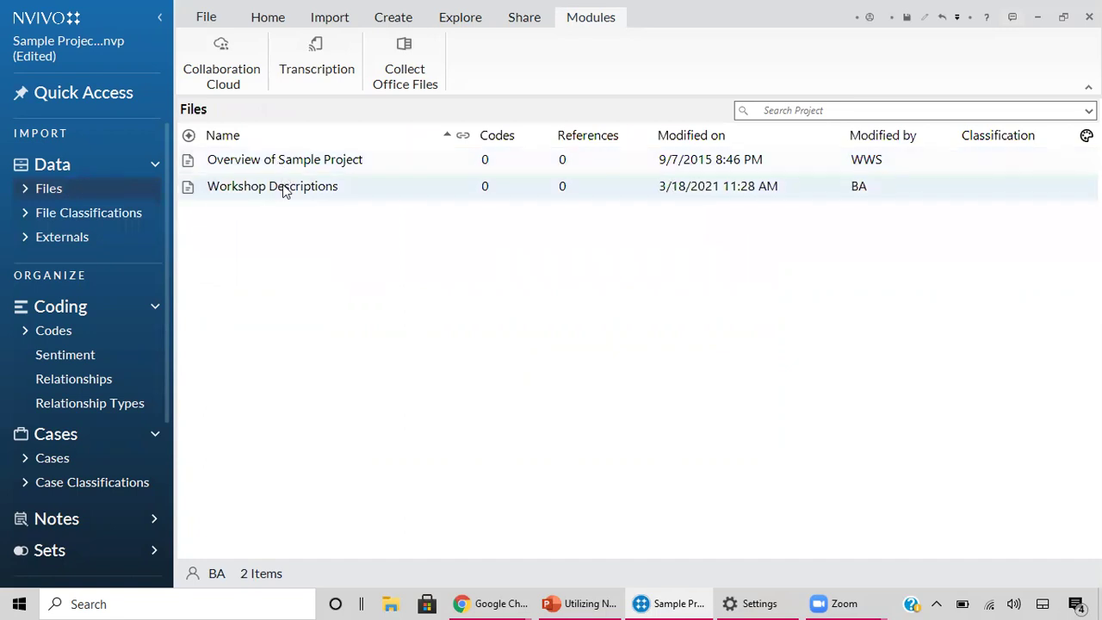
right_click(285, 189)
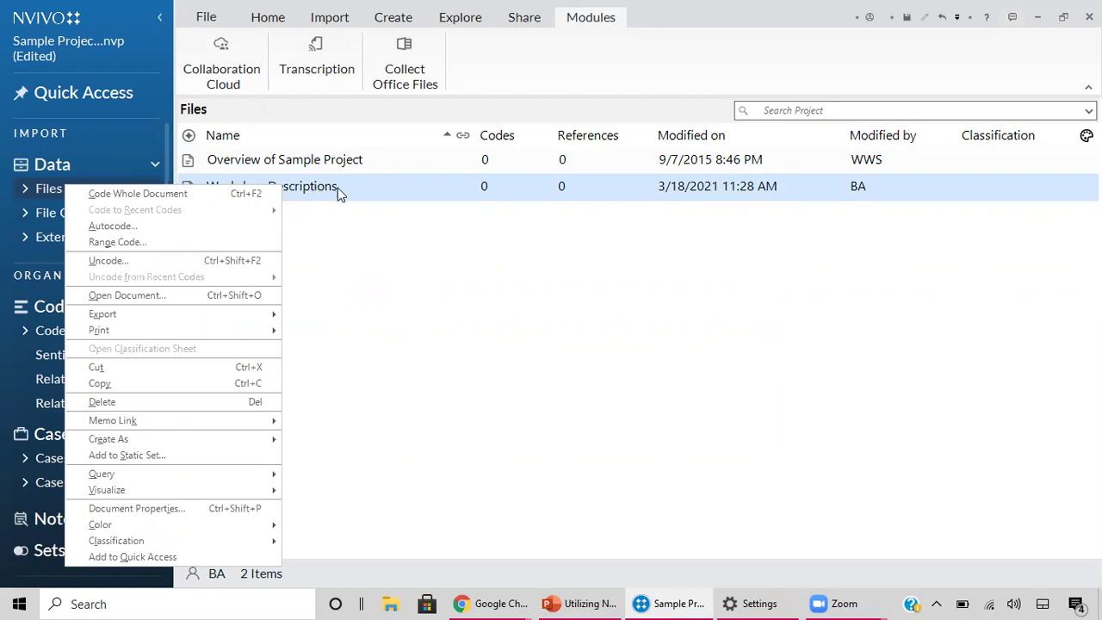
click(267, 193)
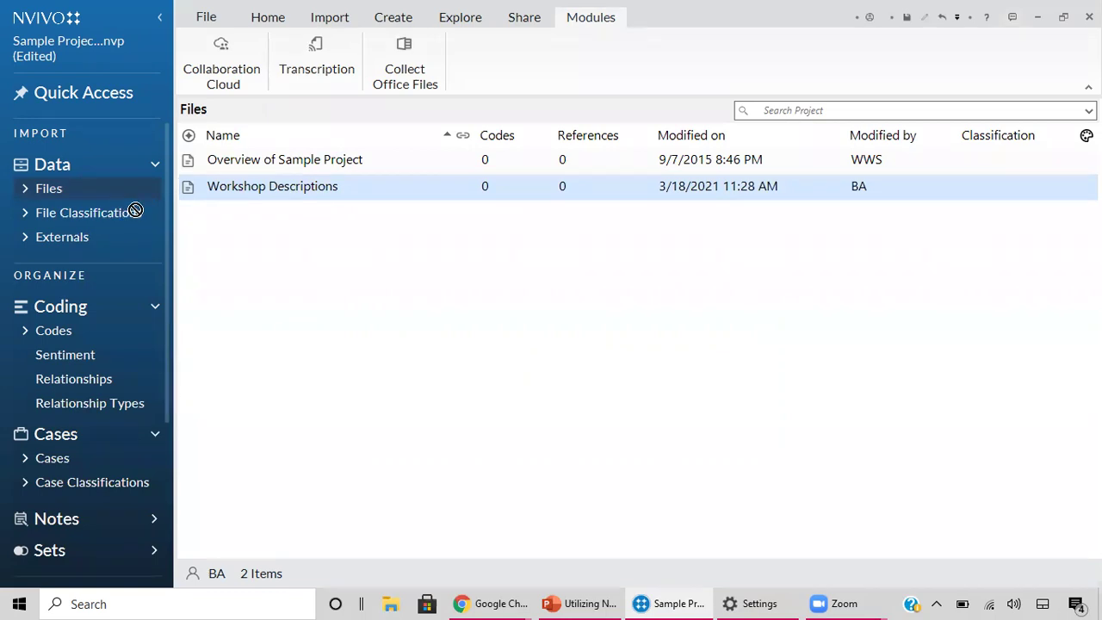
right_click(254, 194)
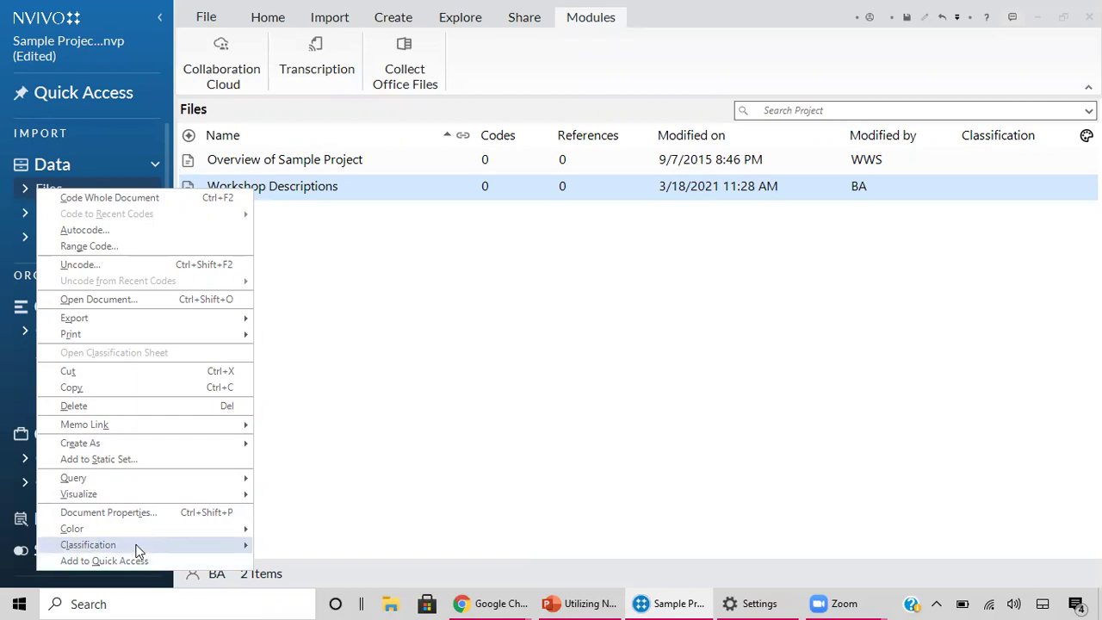
mouse_move(137, 549)
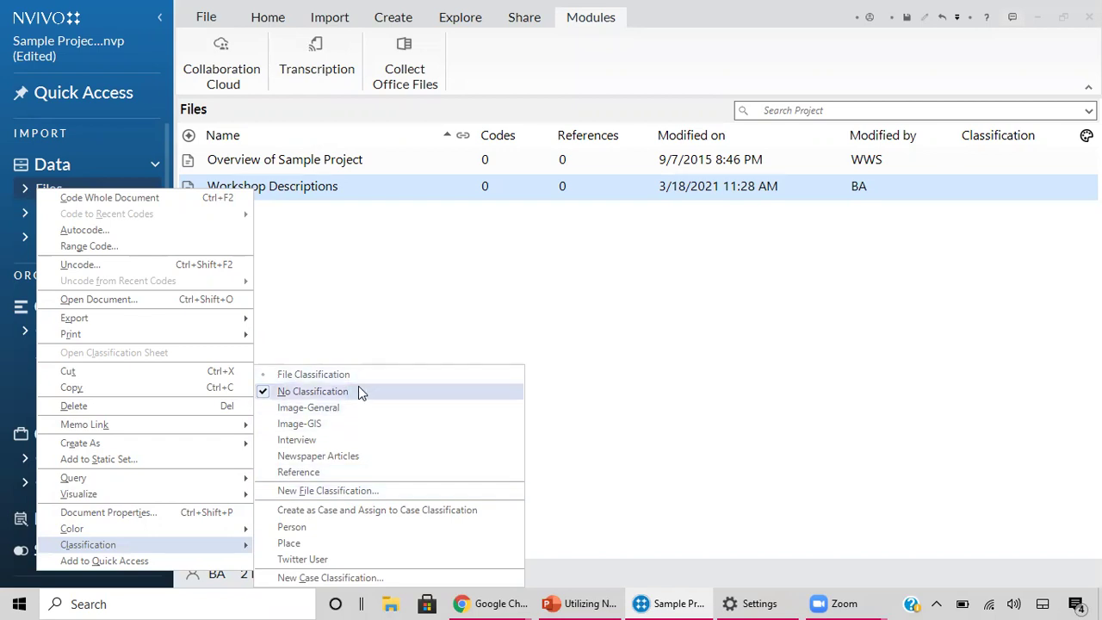
click(347, 455)
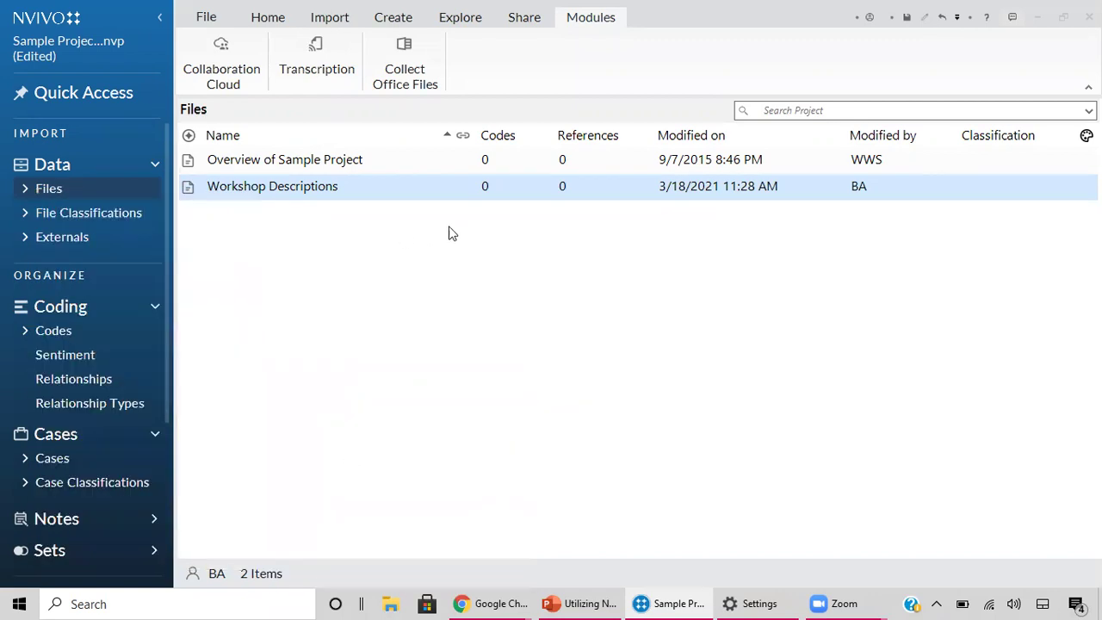
Step: Open the Newspaper Articles classification sheet and check its row for the Workshop Descriptions file
click(102, 222)
click(268, 245)
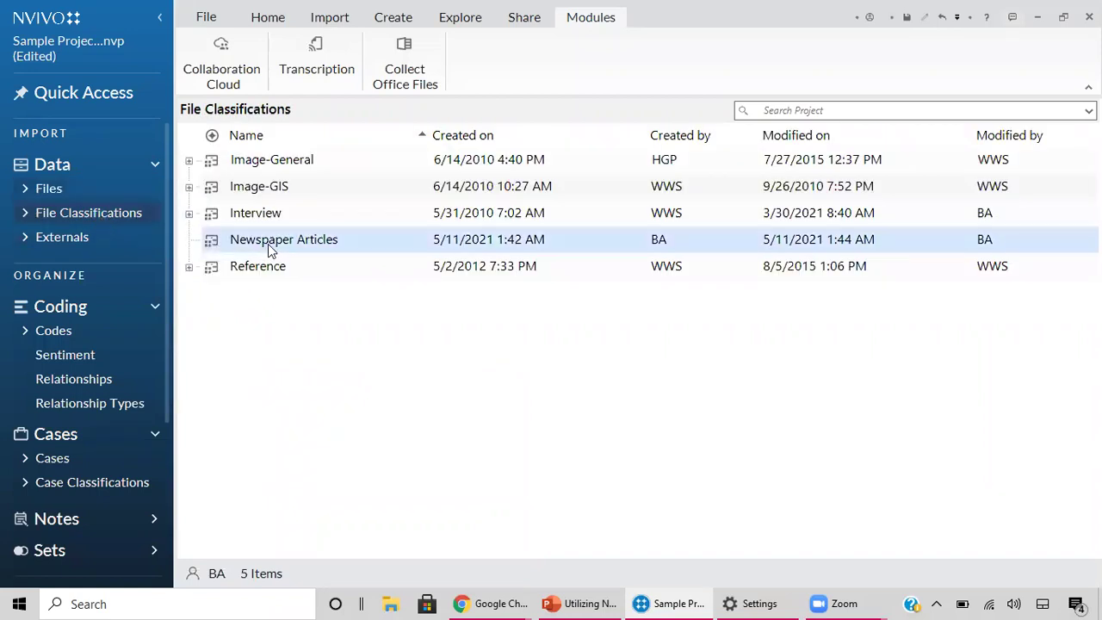
double_click(215, 244)
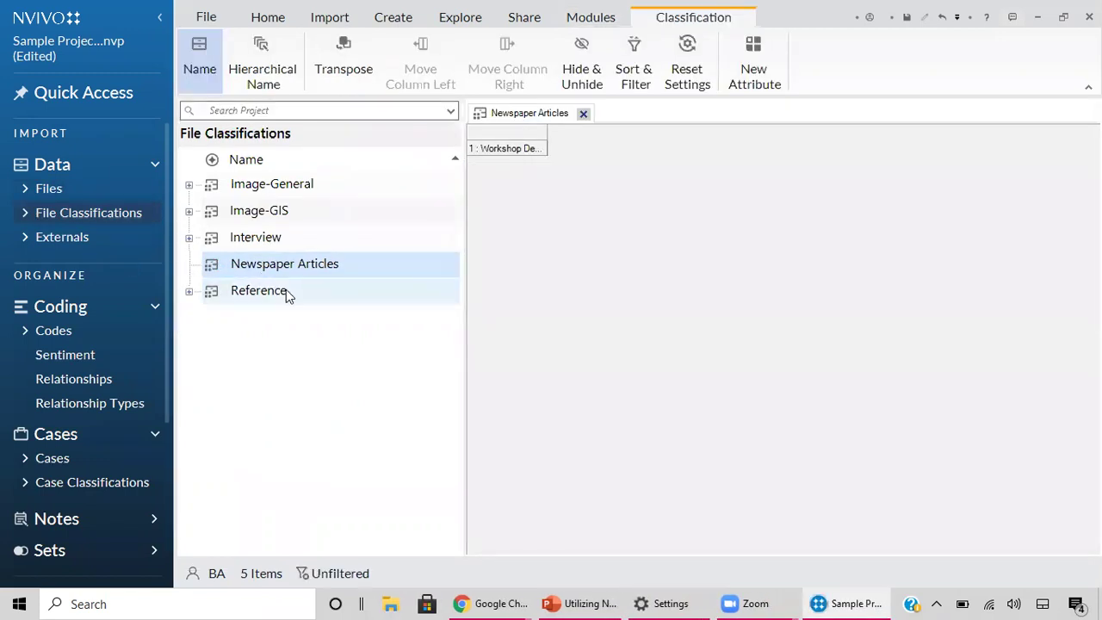
click(517, 148)
right_click(520, 155)
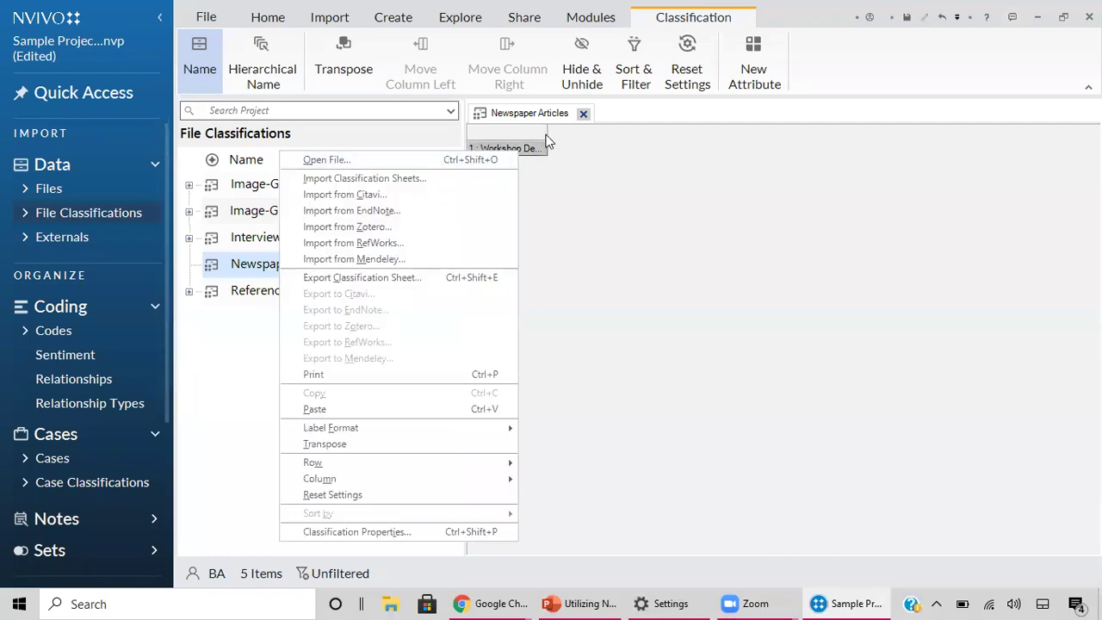
key(Escape)
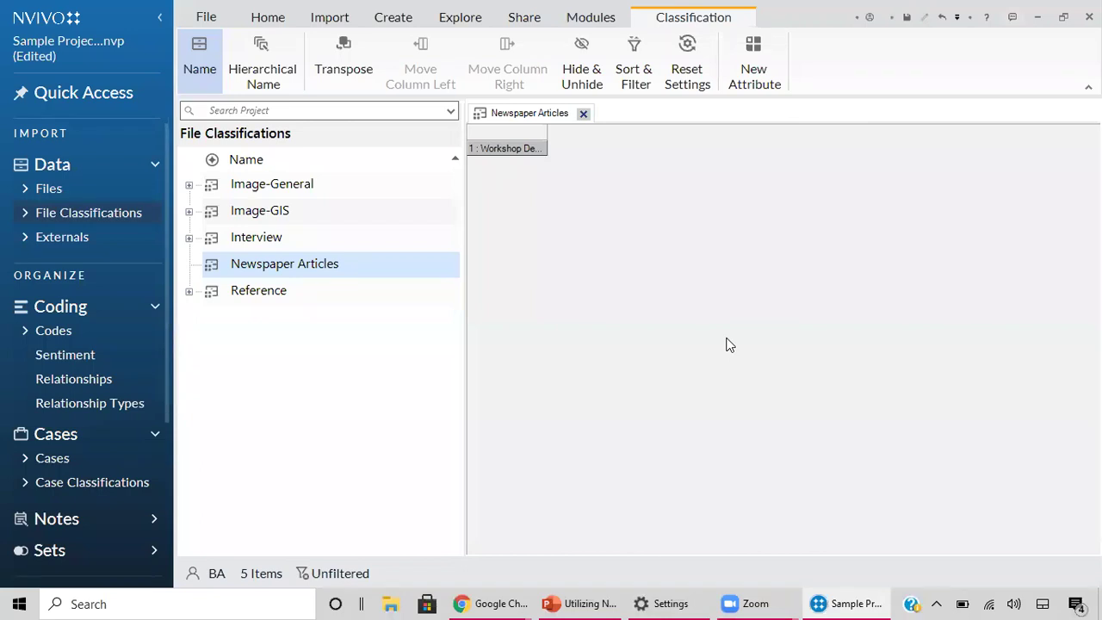
Step: Review the attributes of the Interview, Reference, Image-GIS and Image-General file classifications as examples and collapse them again
click(190, 239)
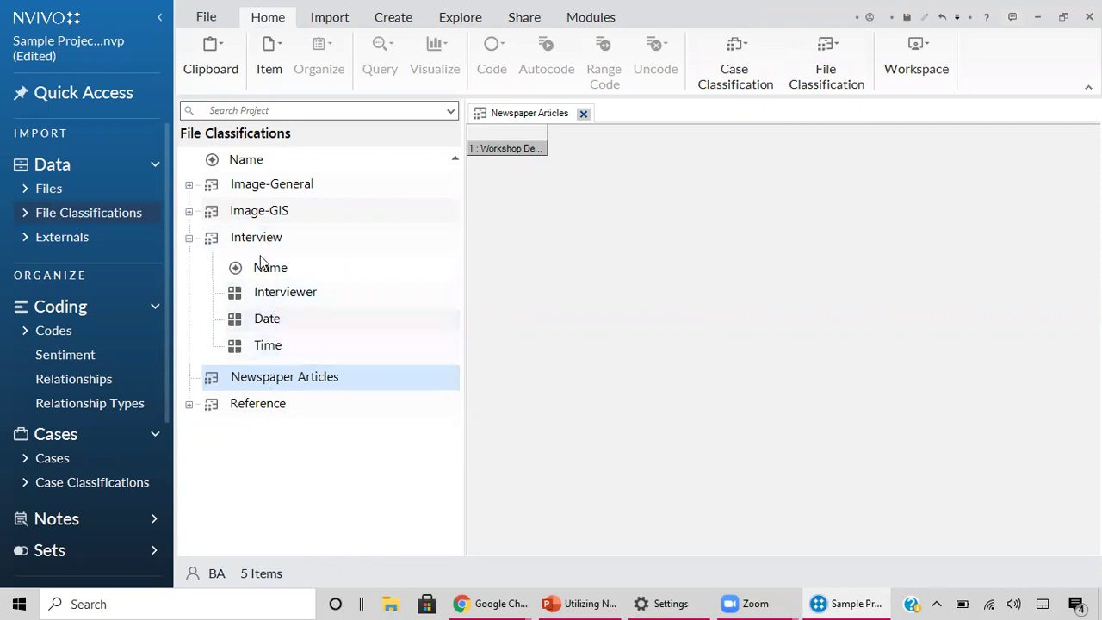
click(188, 404)
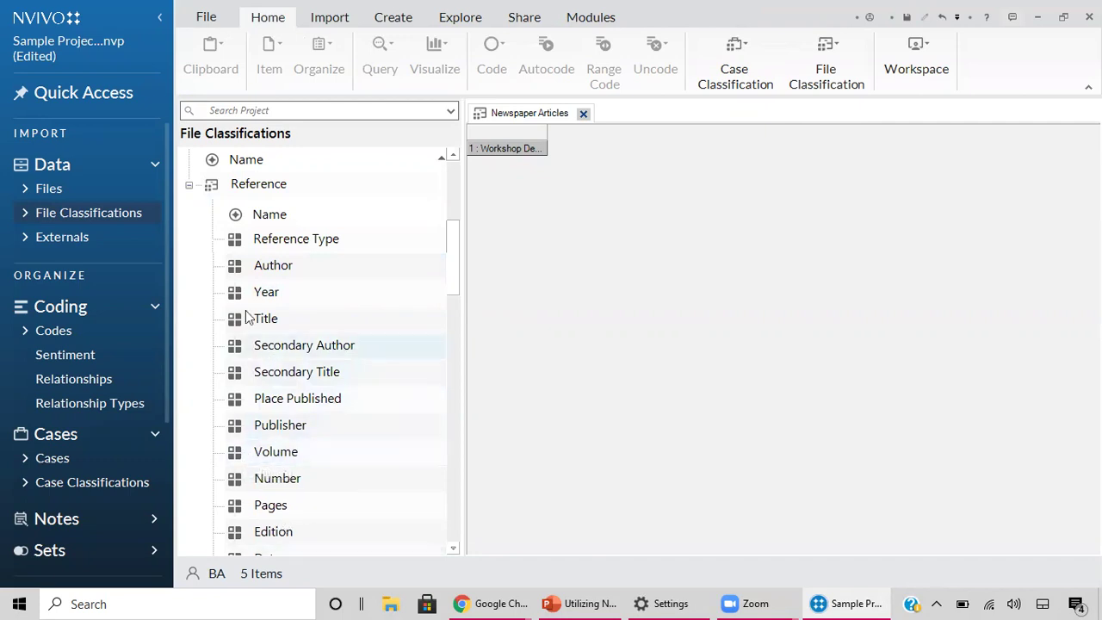
click(189, 186)
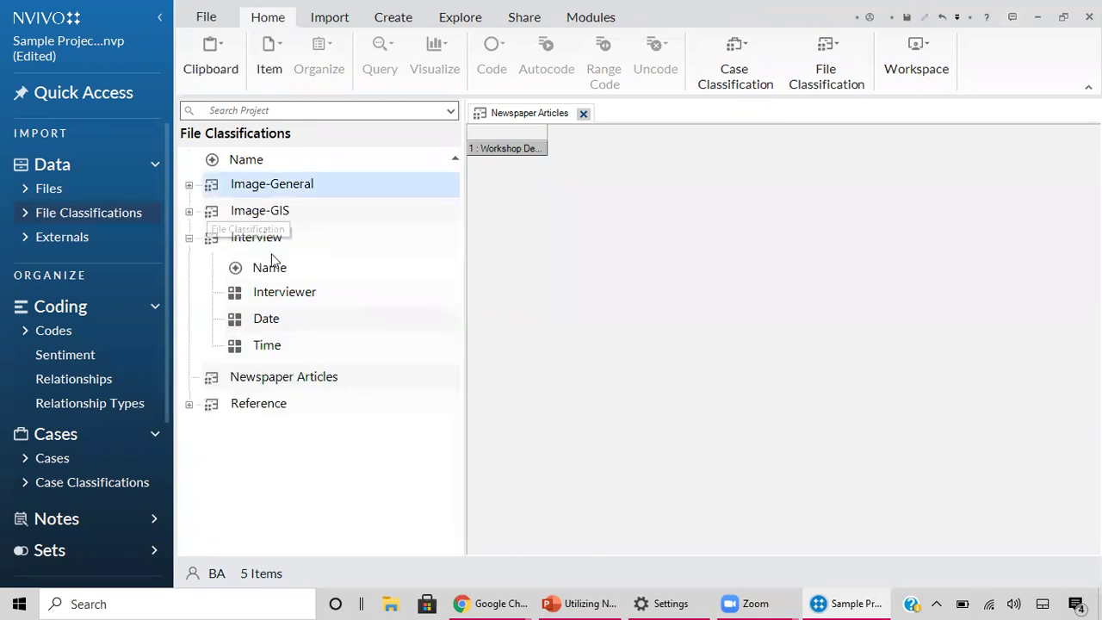
click(189, 212)
click(188, 186)
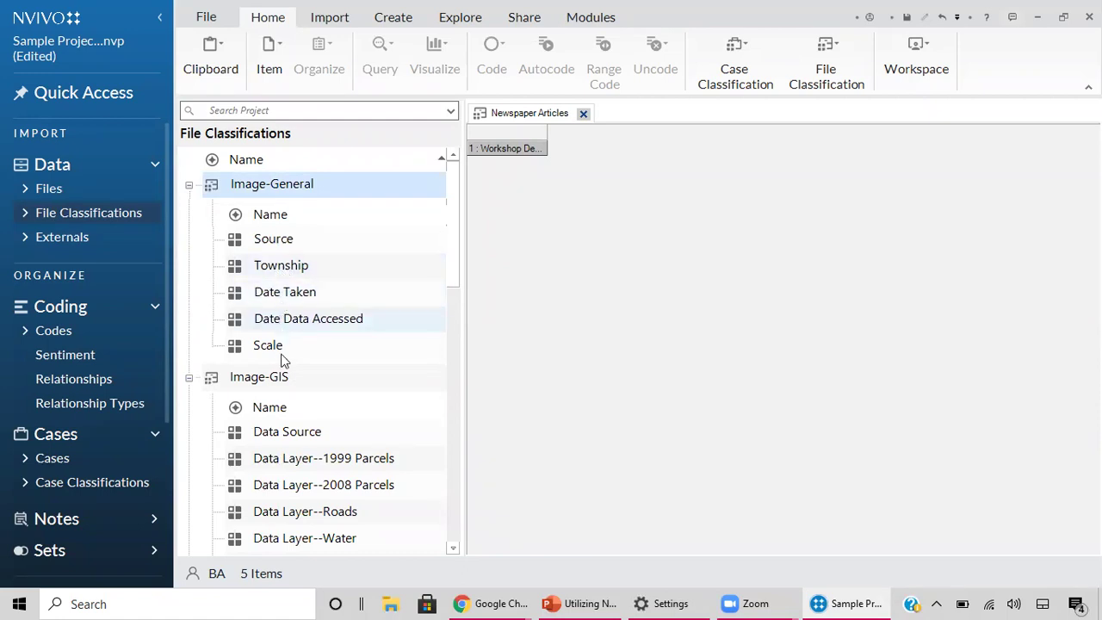
scroll(332, 465, down, 3)
scroll(333, 465, up, 2)
scroll(307, 339, up, 1)
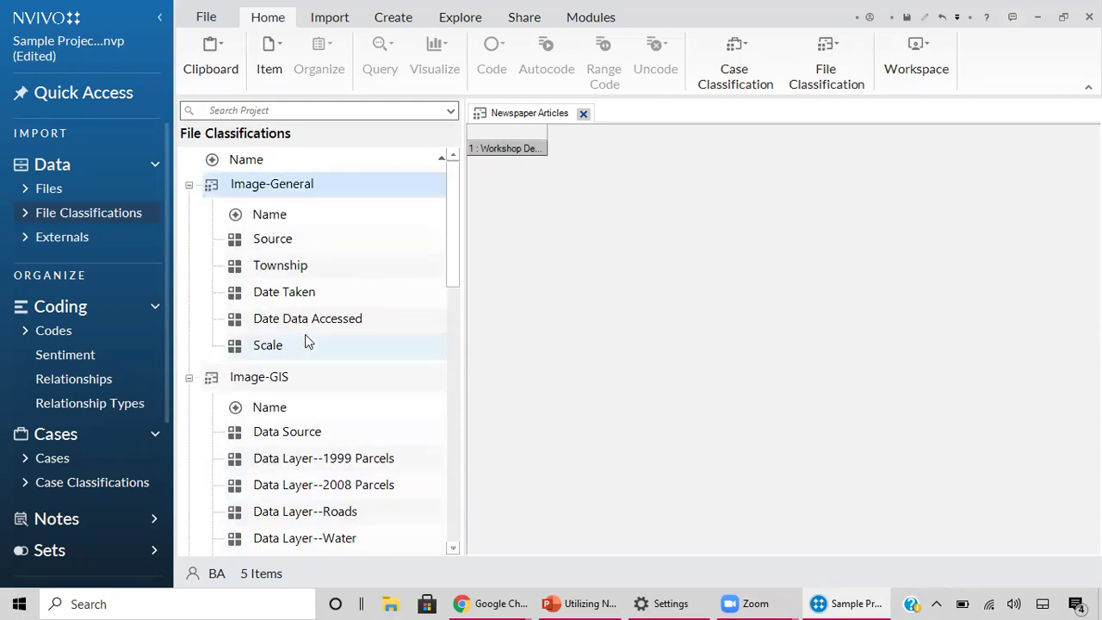
click(189, 186)
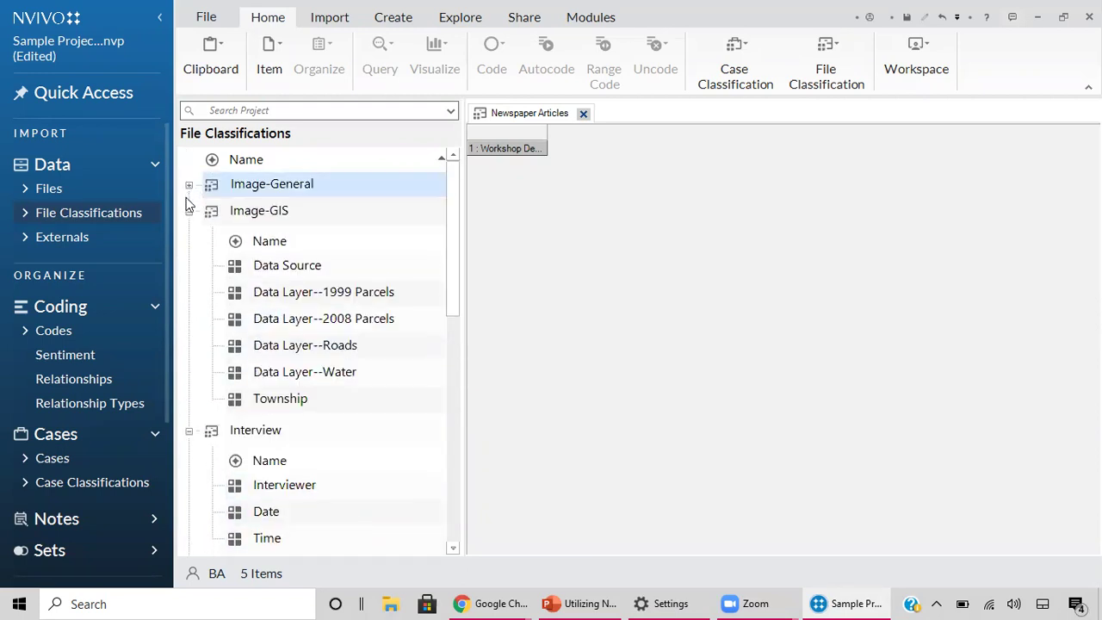
click(189, 211)
click(190, 239)
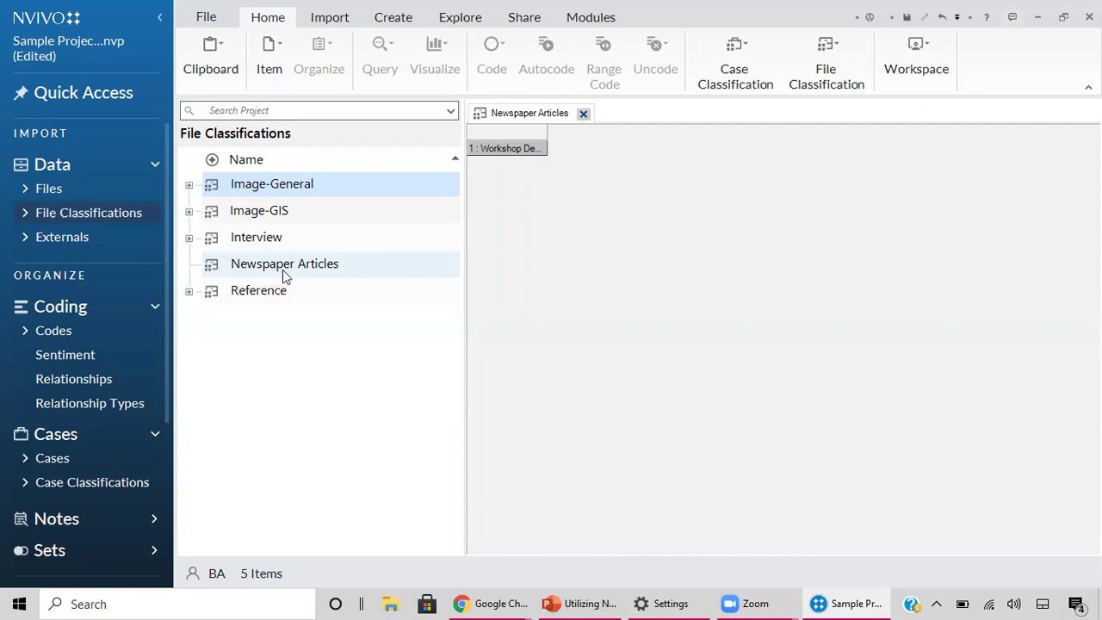
Step: Add a Publication Date attribute of type Date to the Newspaper Articles file classification
right_click(349, 271)
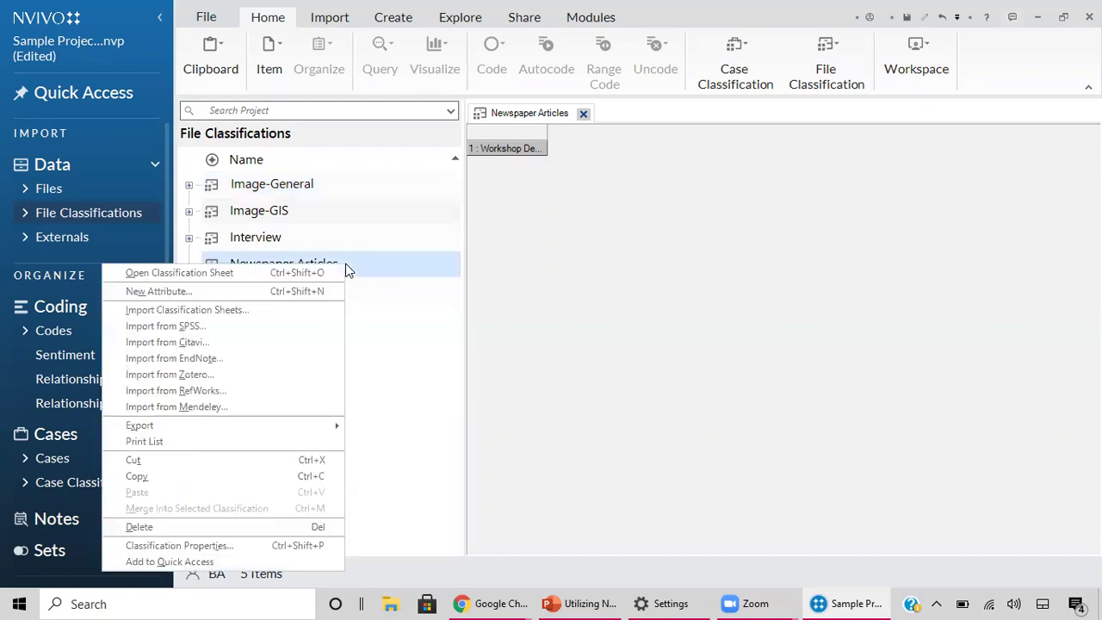
click(231, 292)
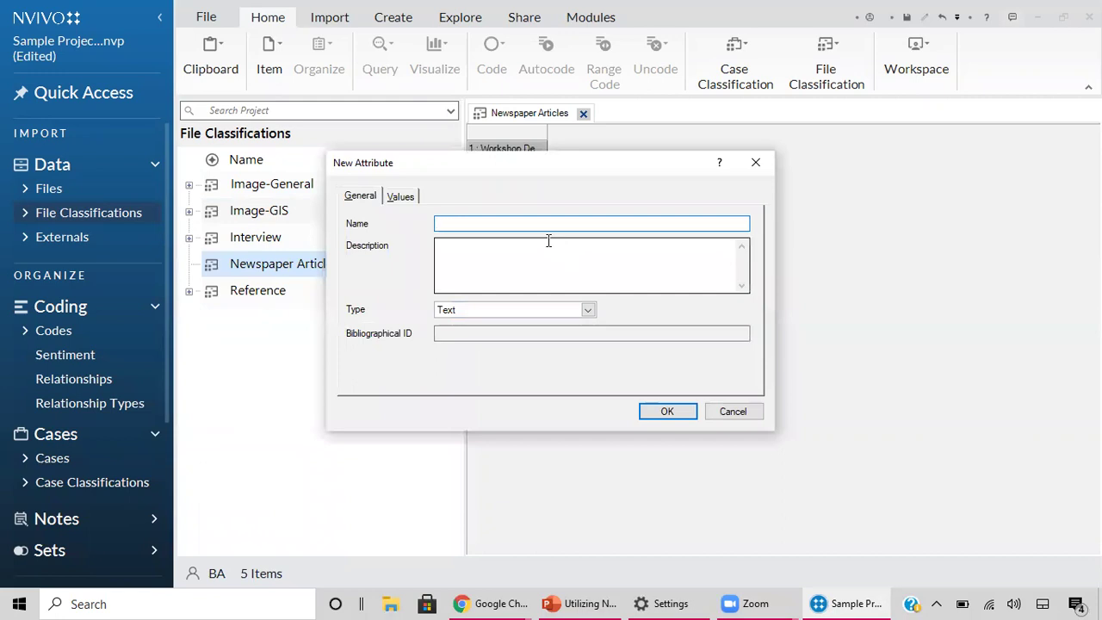
text(Publication Date)
click(515, 311)
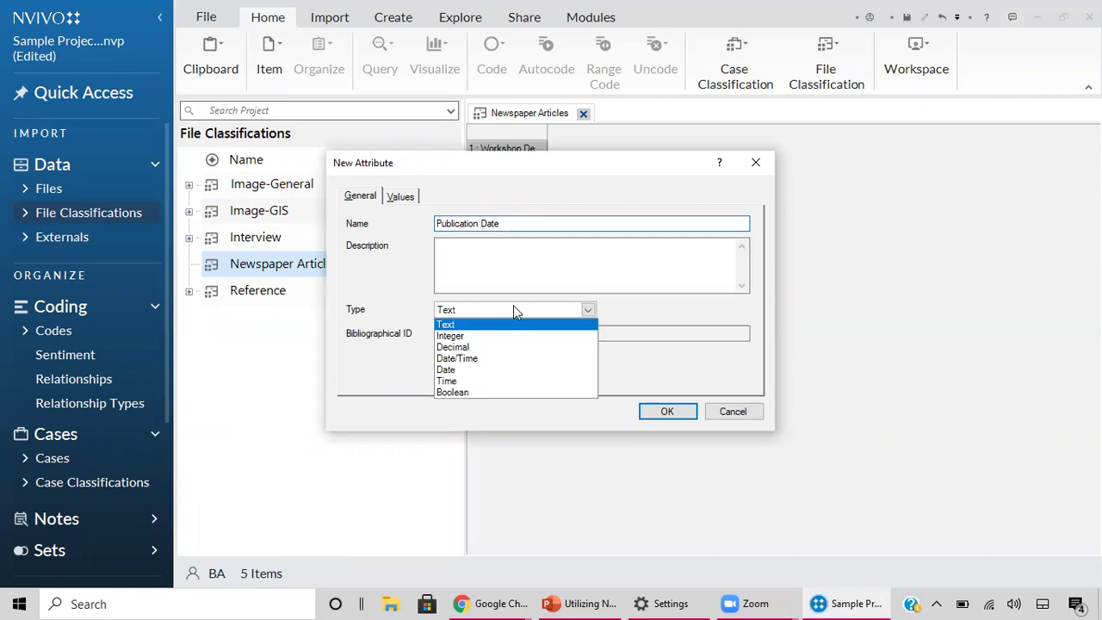
click(493, 370)
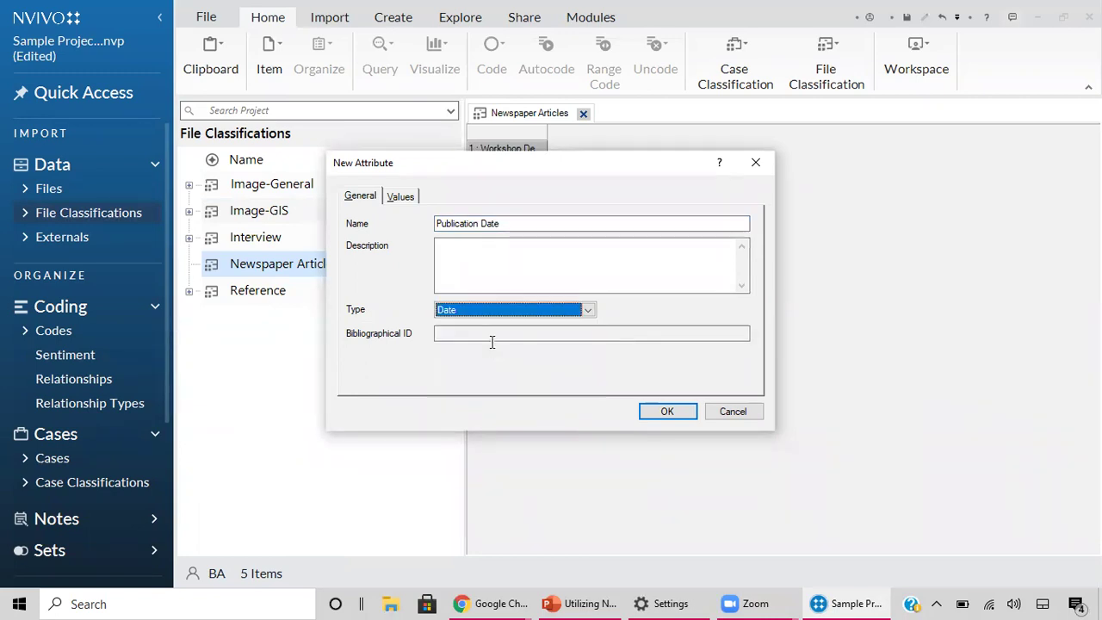
click(484, 309)
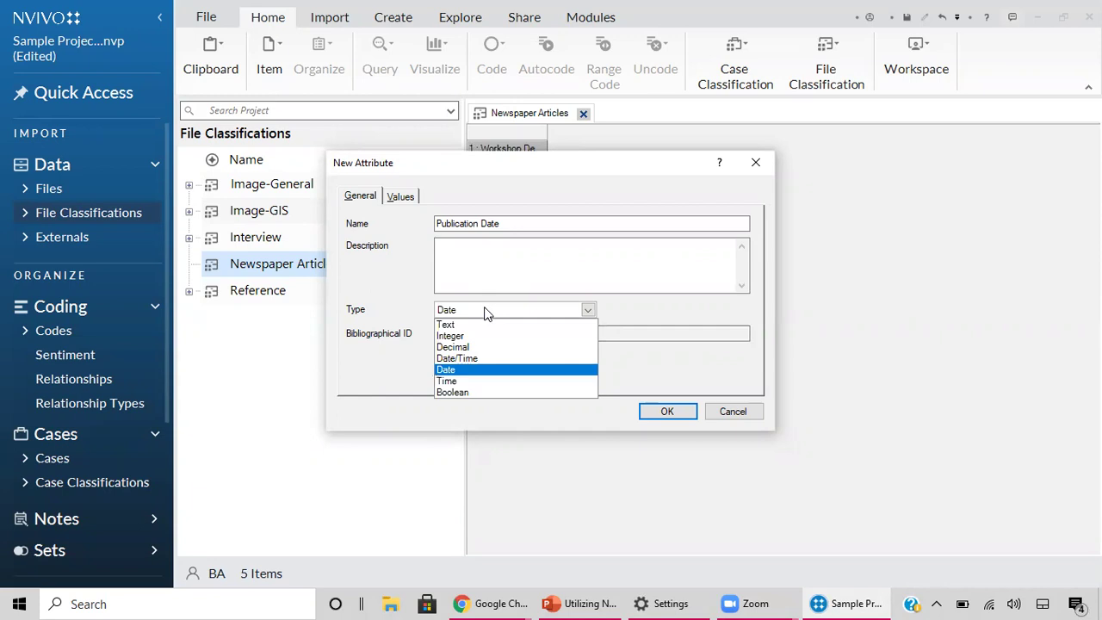
click(462, 371)
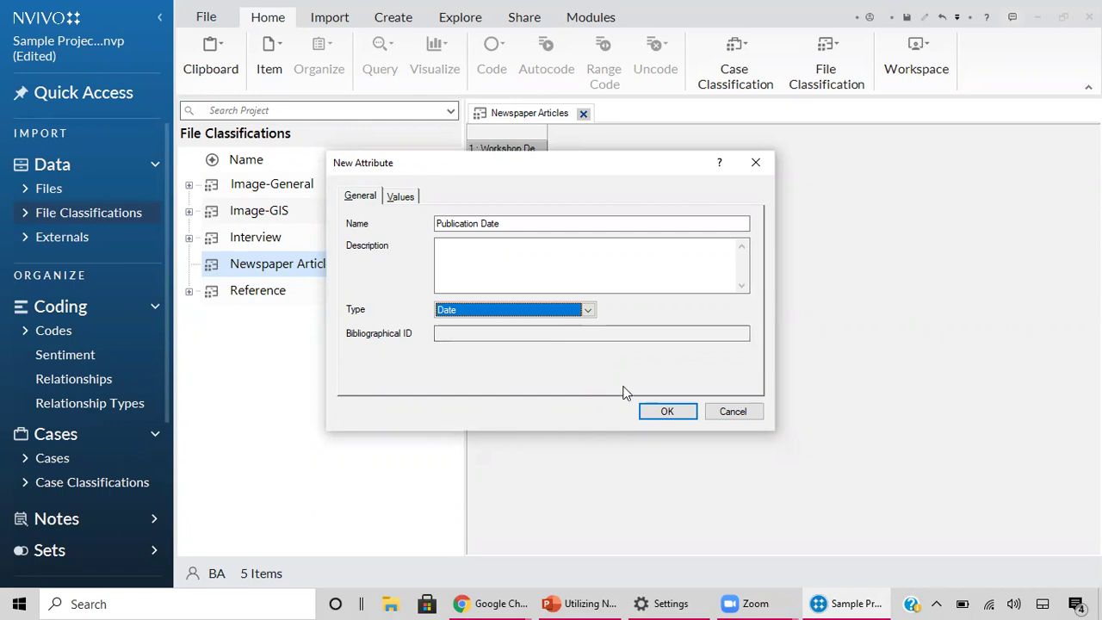
click(666, 413)
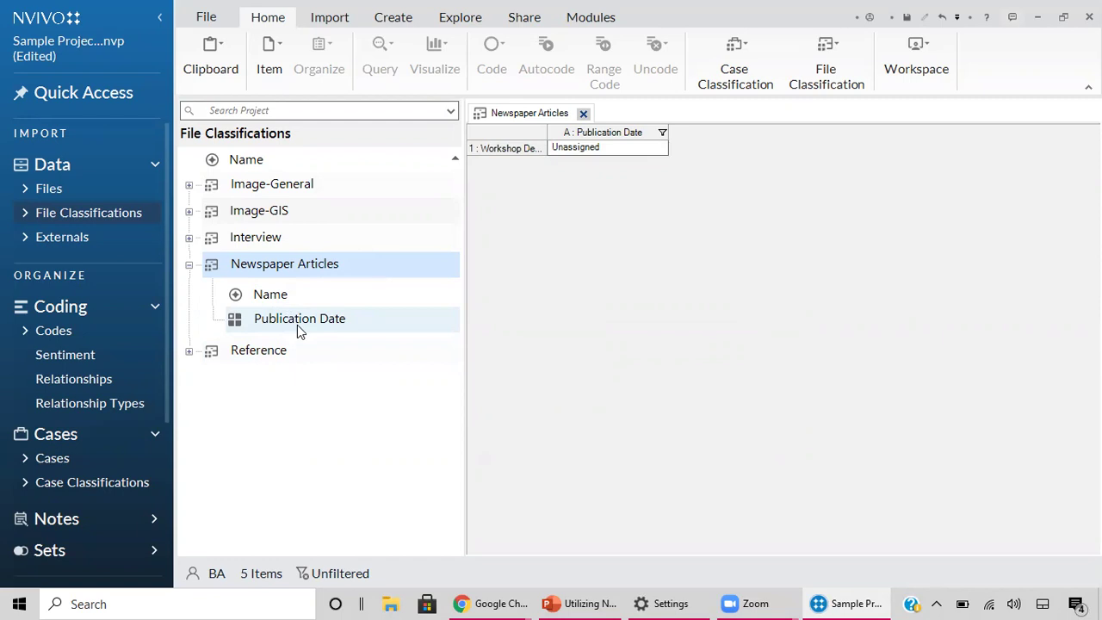
Step: Chart the files by attribute value for the Interviewer attribute of the Interview file classification
click(255, 242)
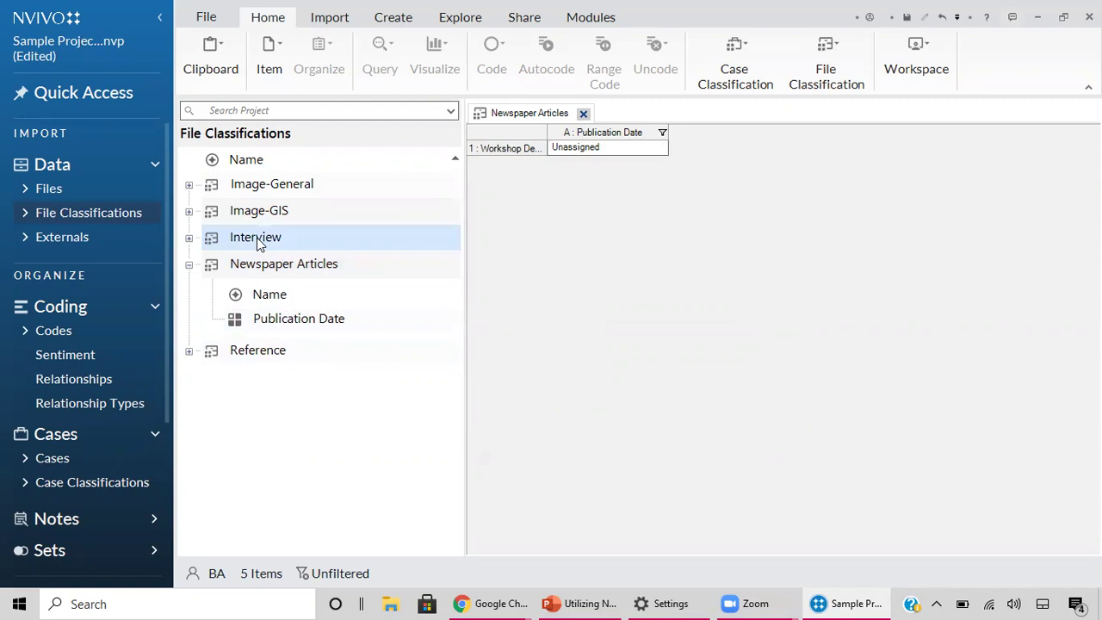
click(189, 239)
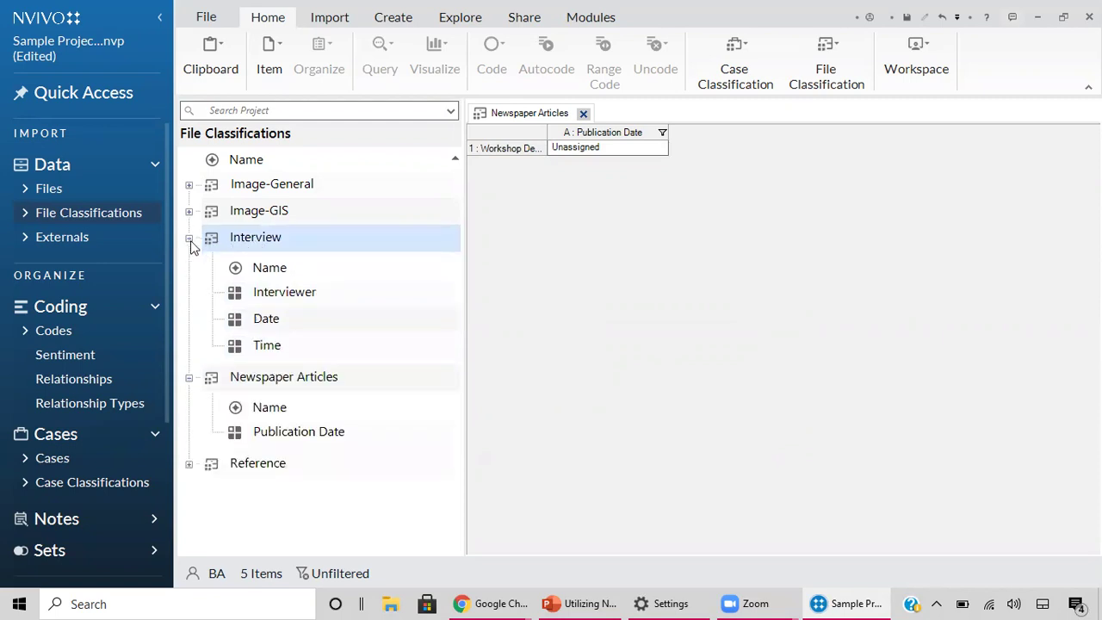
right_click(322, 292)
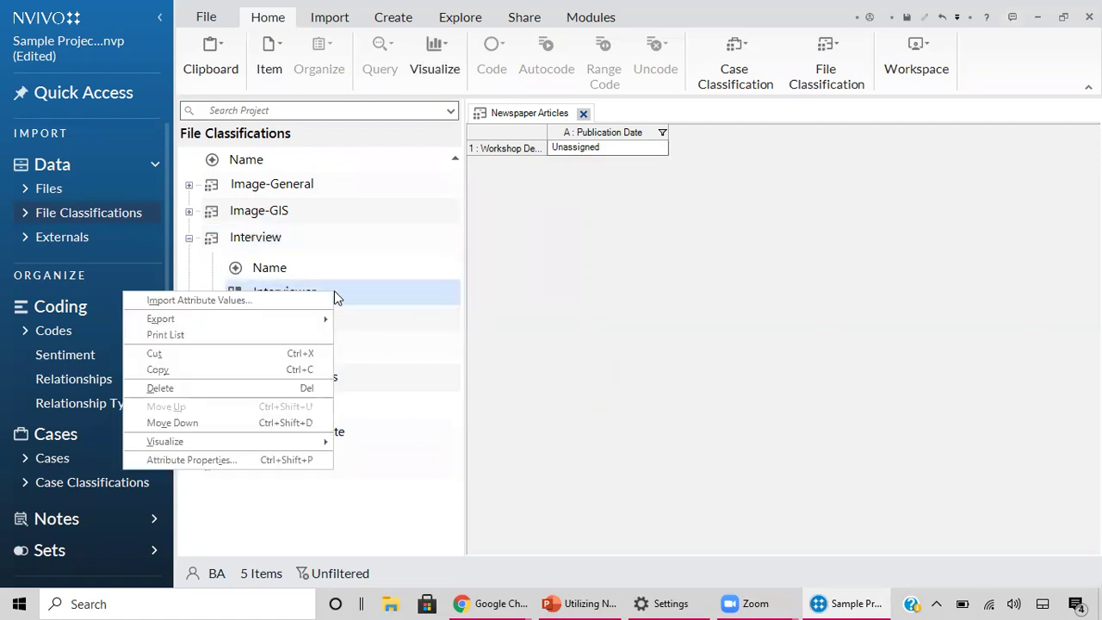
mouse_move(246, 444)
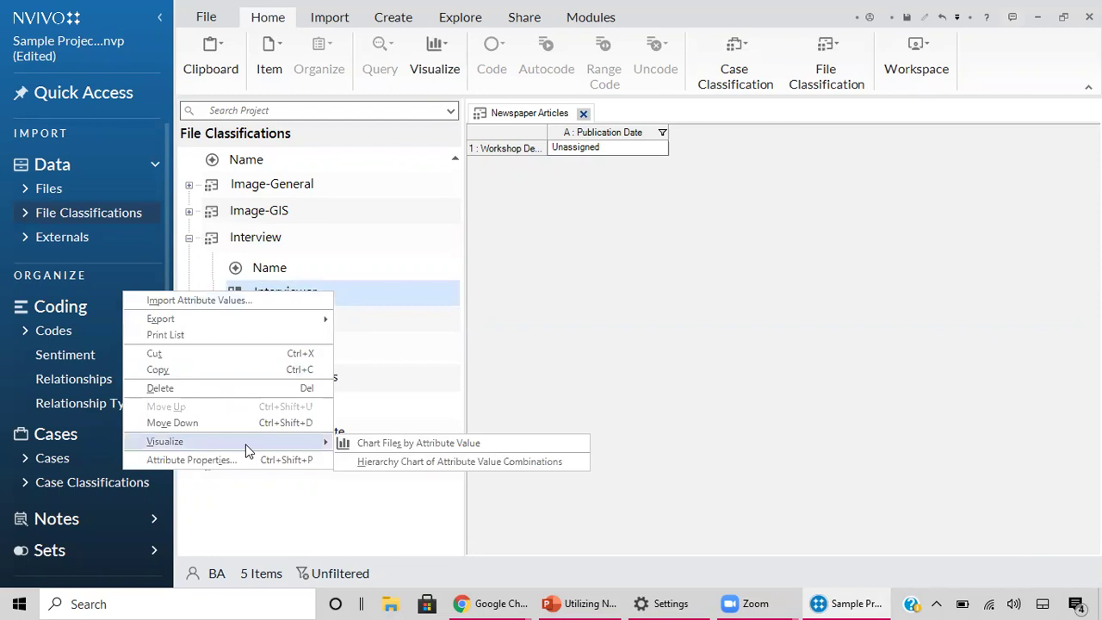
click(410, 442)
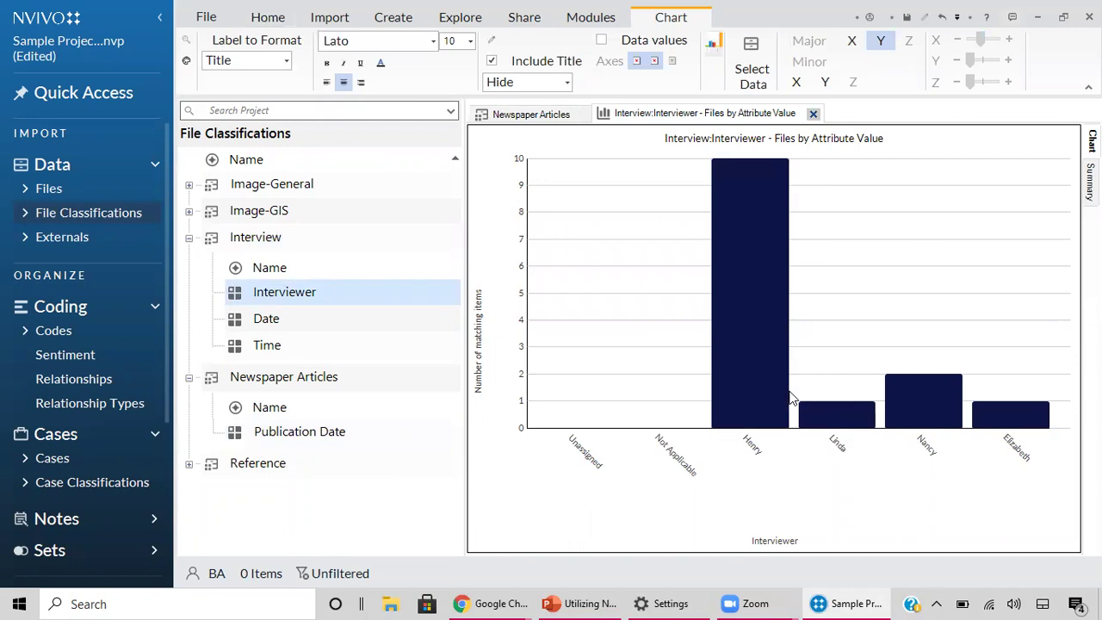
mouse_move(775, 290)
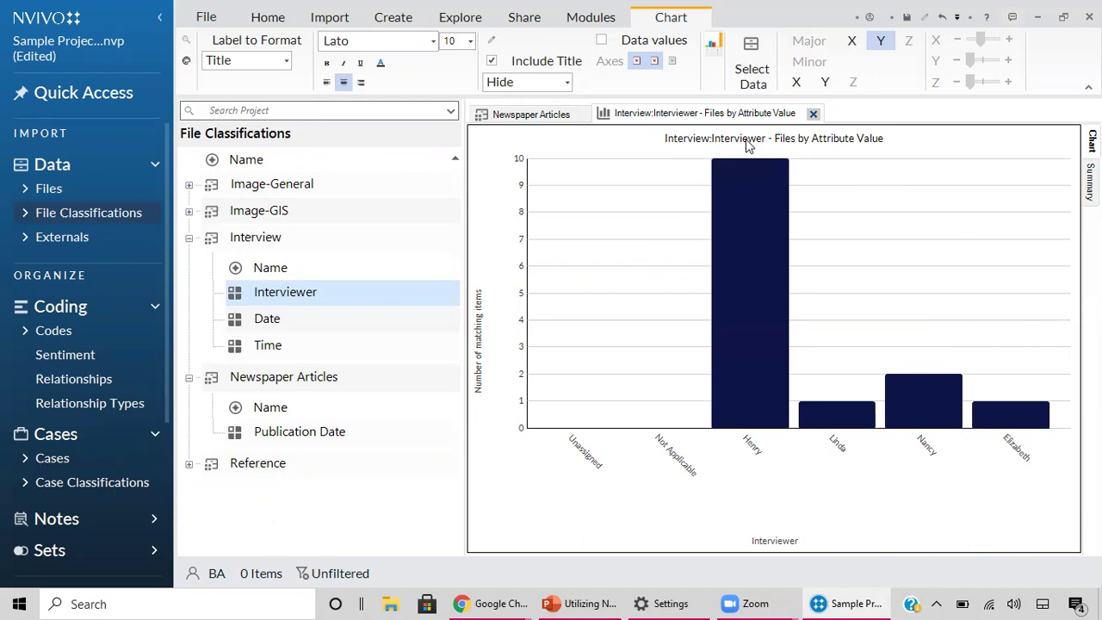
Step: Review the Interviewer chart's x-axis and y-axis data options and close them without changes
click(749, 67)
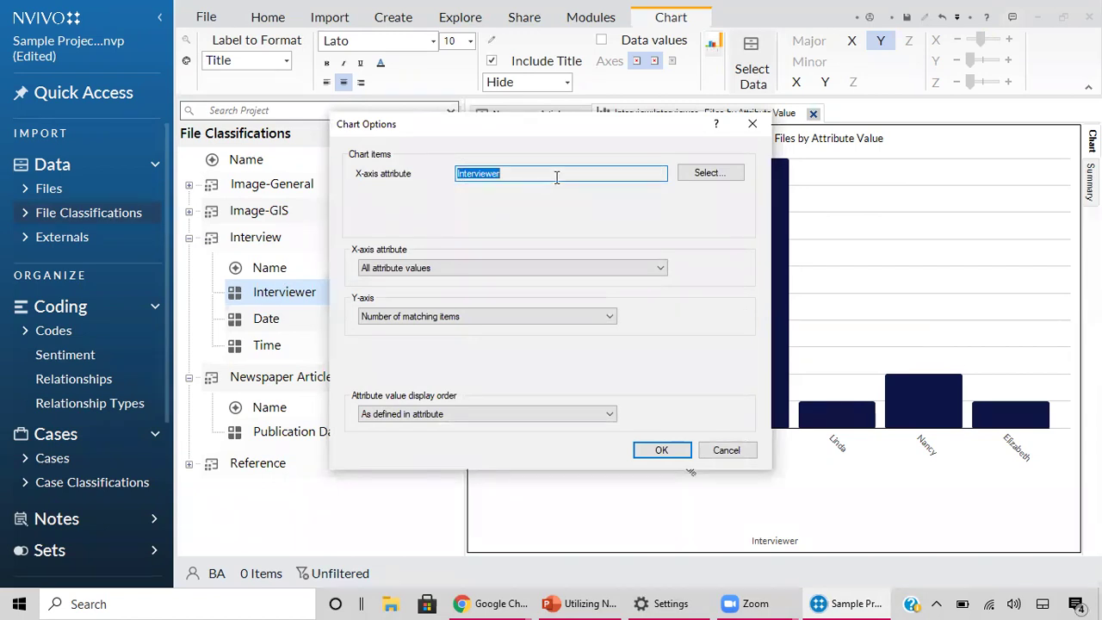
click(464, 269)
click(466, 283)
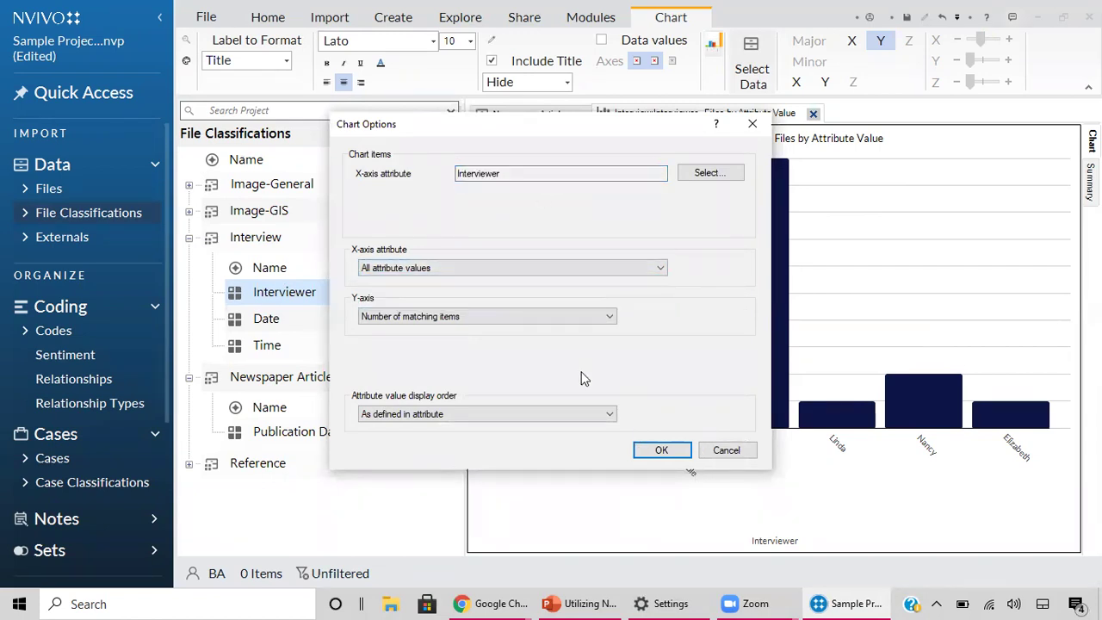
click(521, 320)
click(520, 324)
click(763, 123)
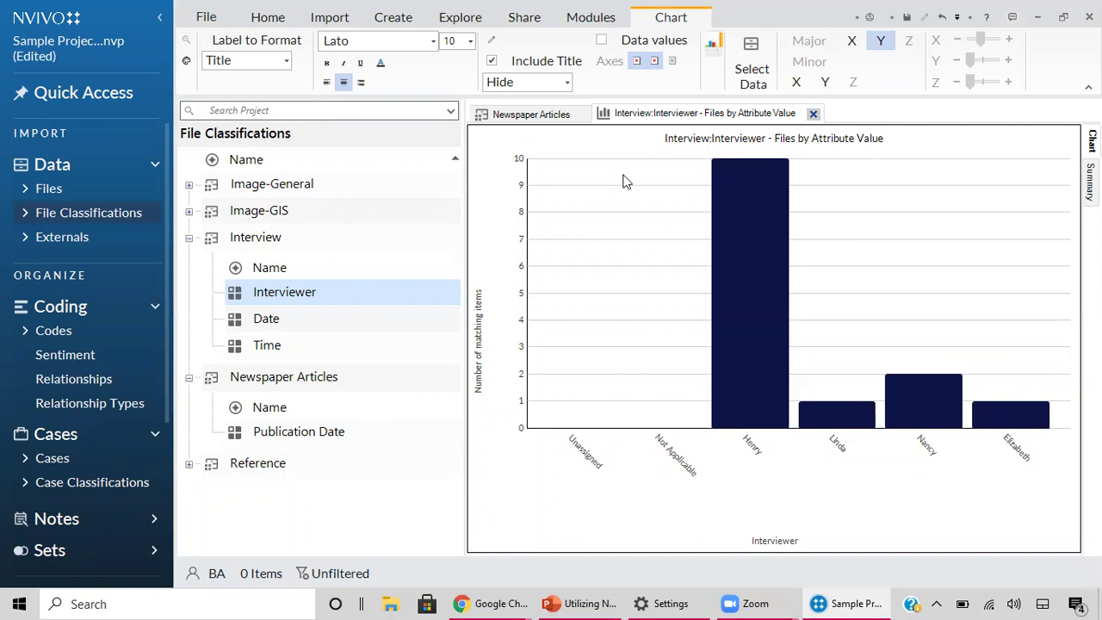
mouse_move(785, 282)
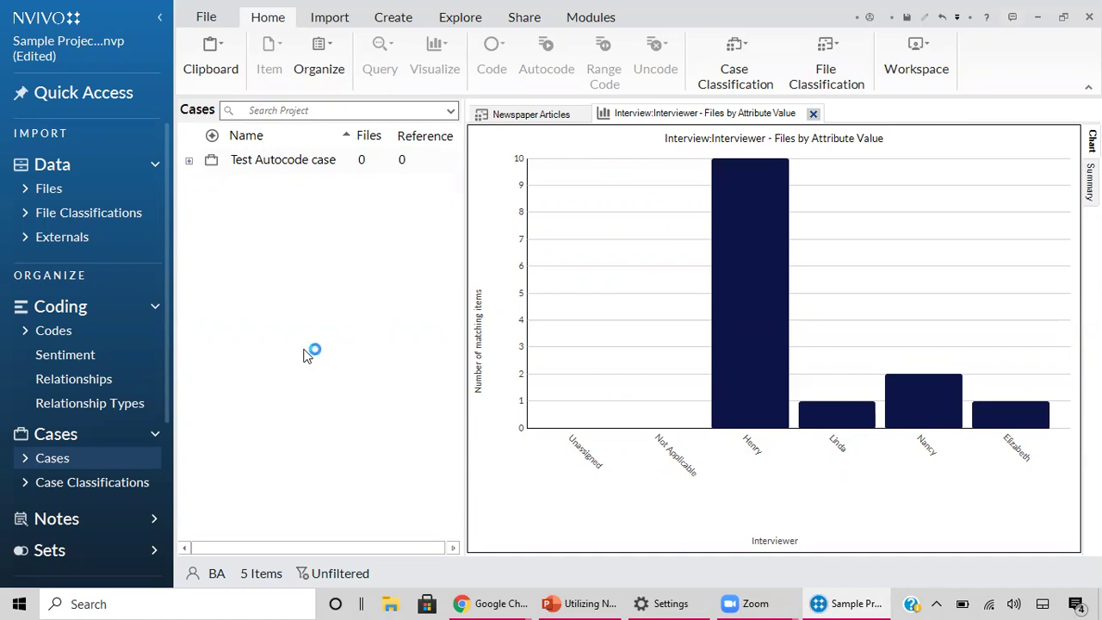
Step: Show the Cases folder with its subfolders and save the project when reminded
click(69, 442)
click(69, 441)
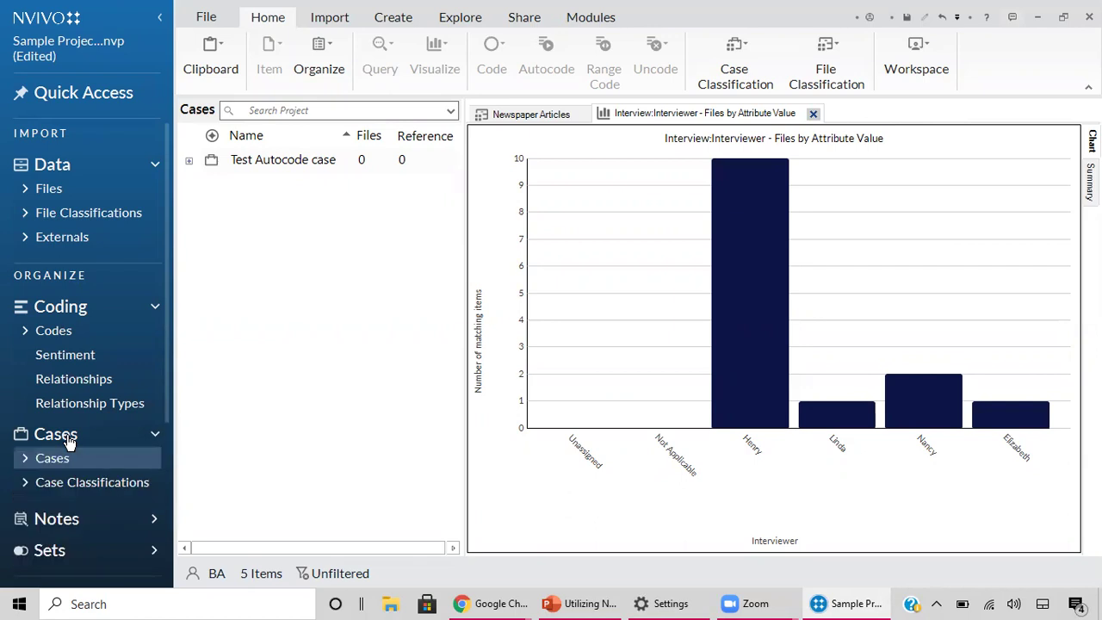
click(25, 462)
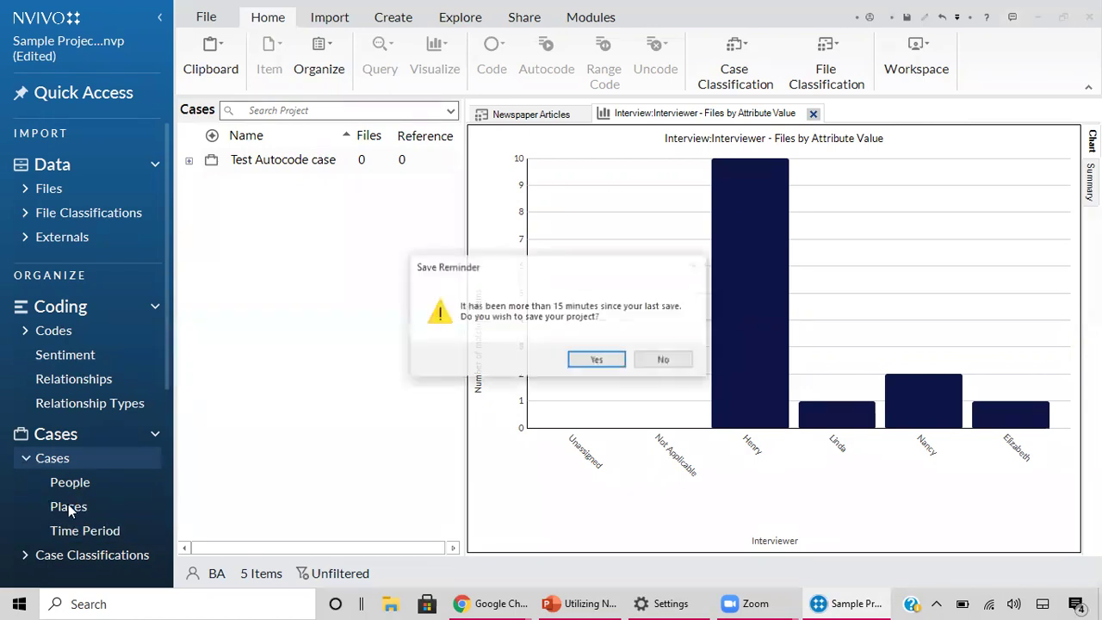
click(598, 361)
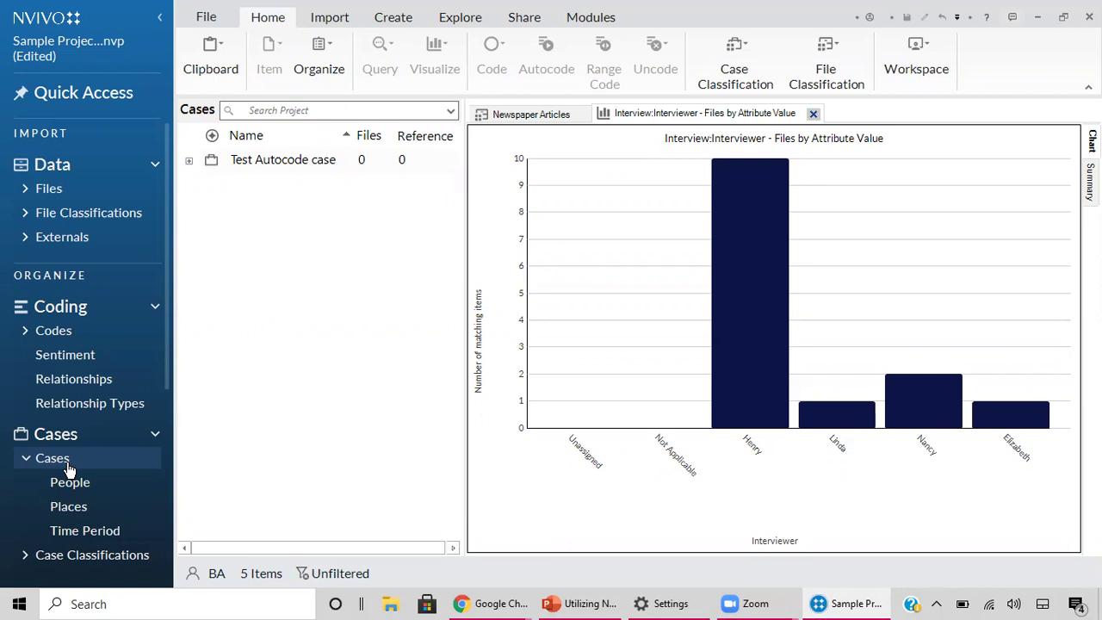
Step: Open the Beaufort case under Carteret County in the Places folder and read through its coded references
click(62, 514)
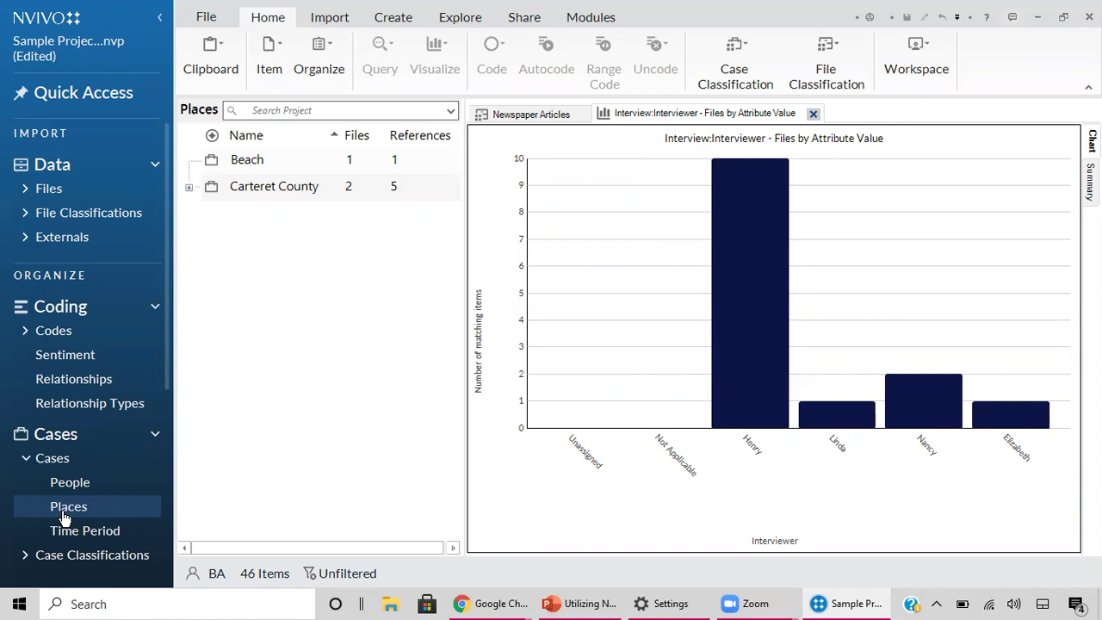
click(189, 188)
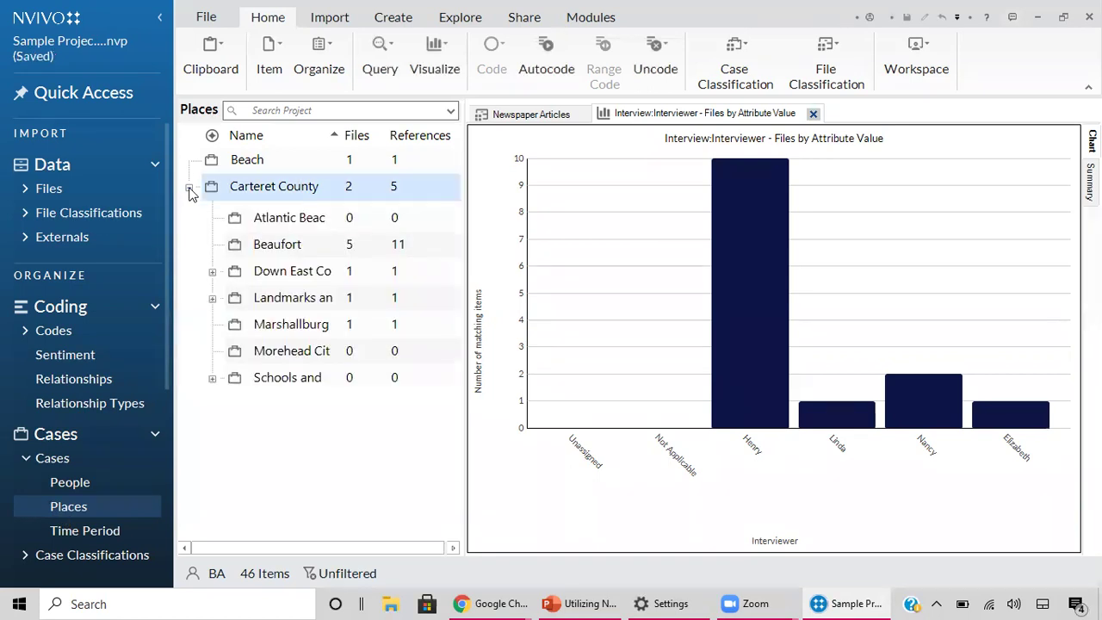
click(286, 247)
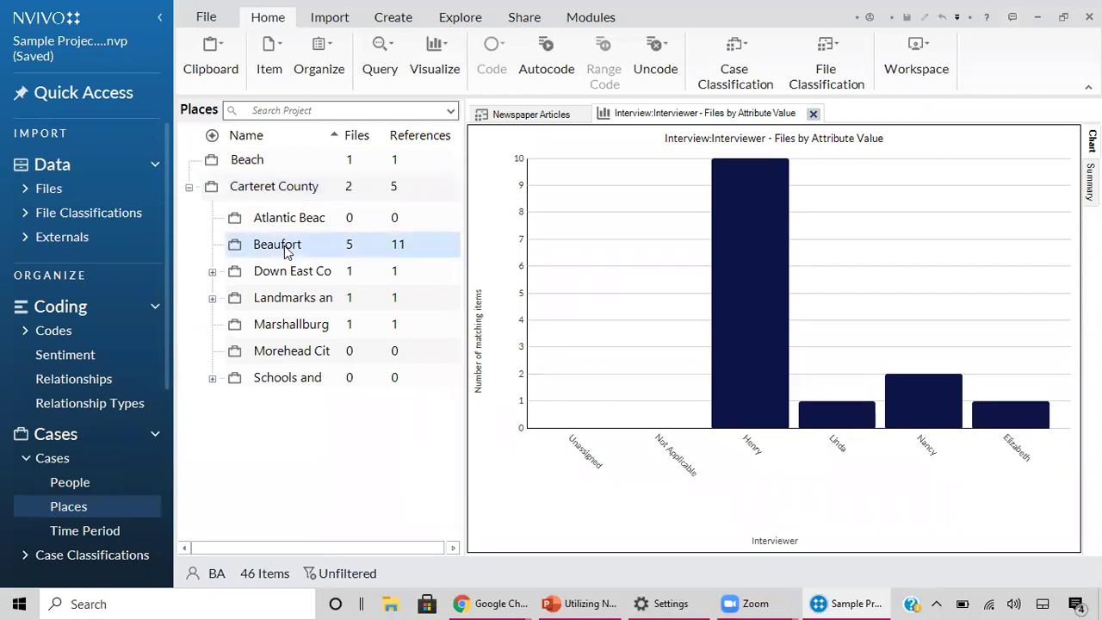
double_click(286, 248)
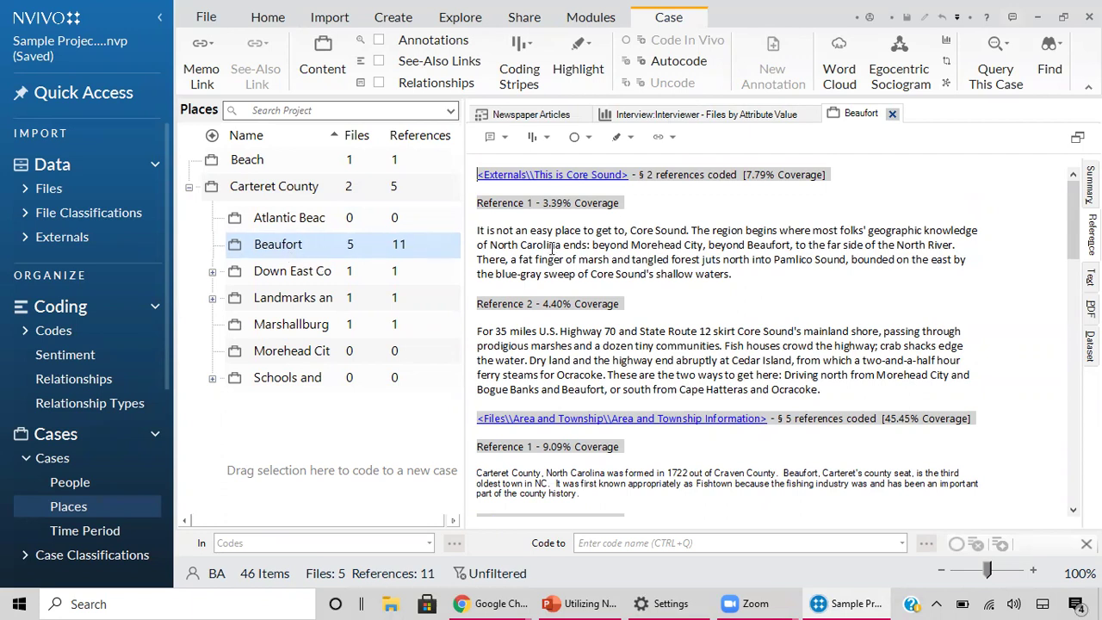
scroll(654, 430, down, 2)
scroll(653, 429, down, 5)
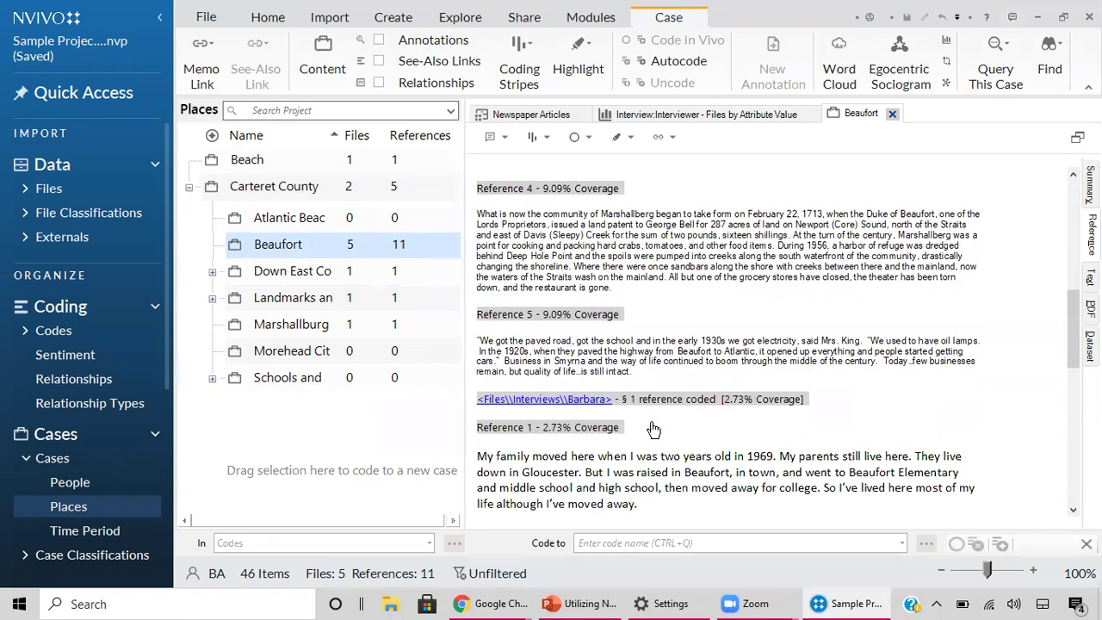
scroll(654, 430, down, 8)
scroll(654, 430, up, 6)
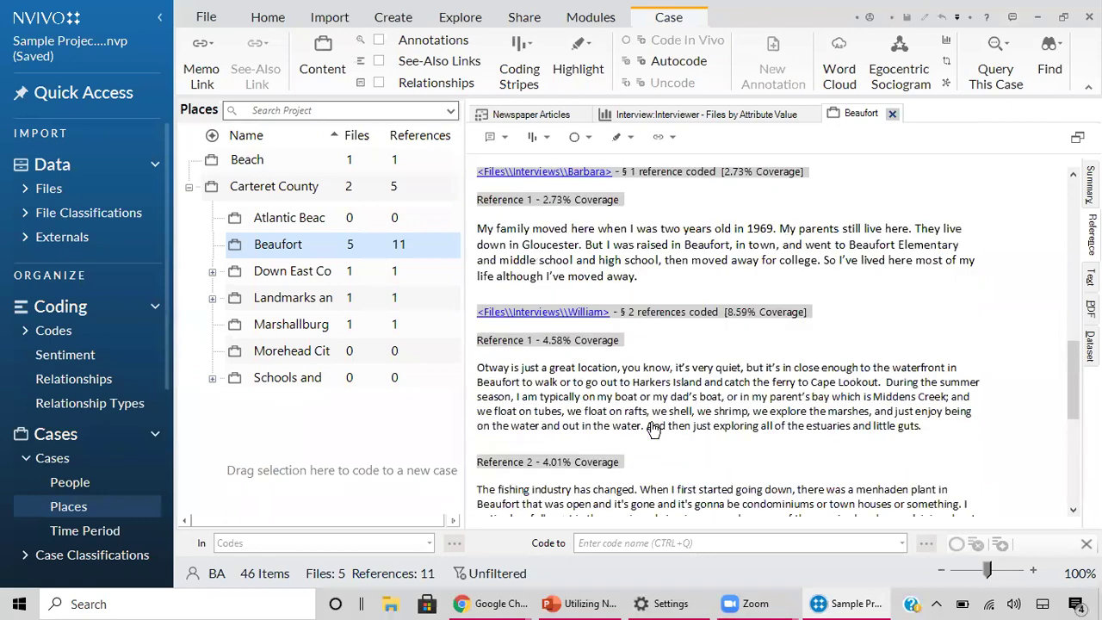
scroll(653, 429, up, 10)
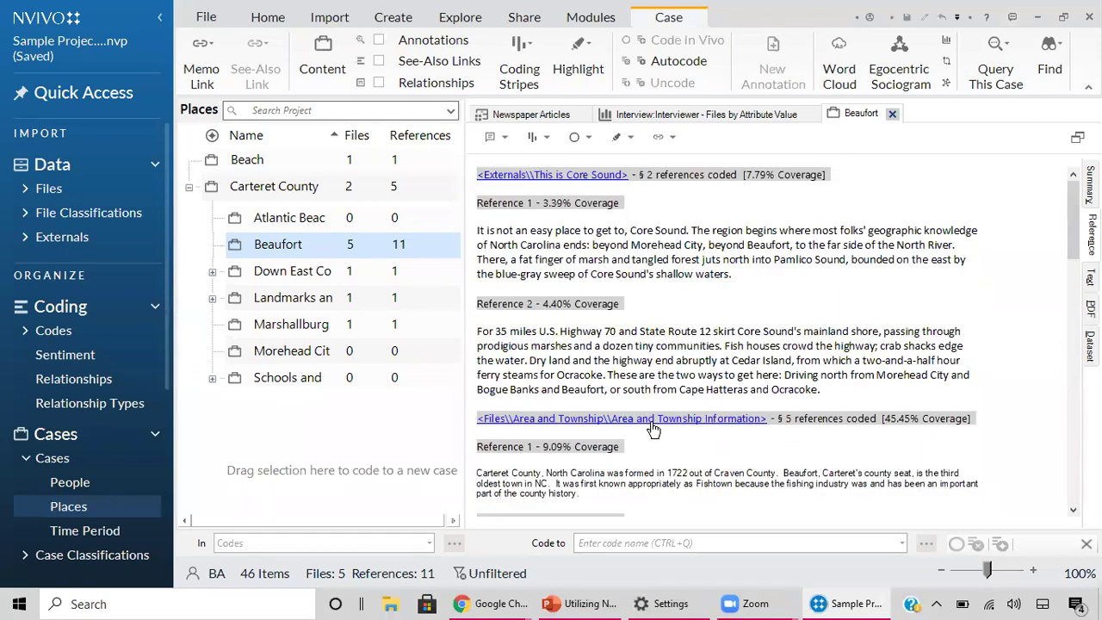
scroll(653, 430, down, 15)
scroll(653, 430, up, 10)
Step: Create a new case named Time Periods in the top-level Cases folder, then collapse the folder
click(56, 458)
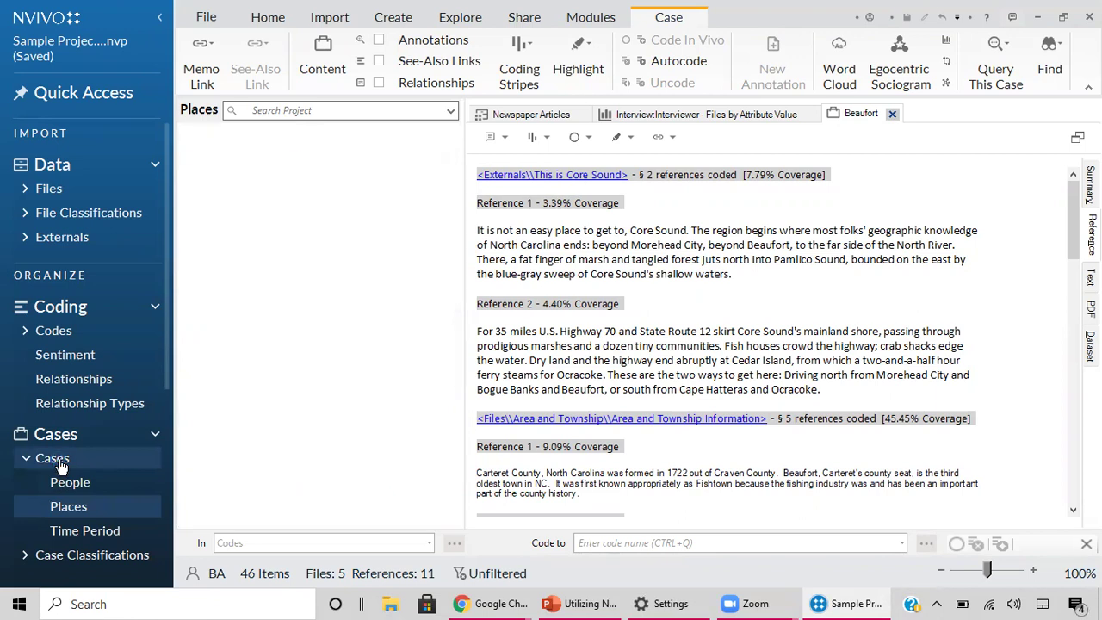
right_click(59, 464)
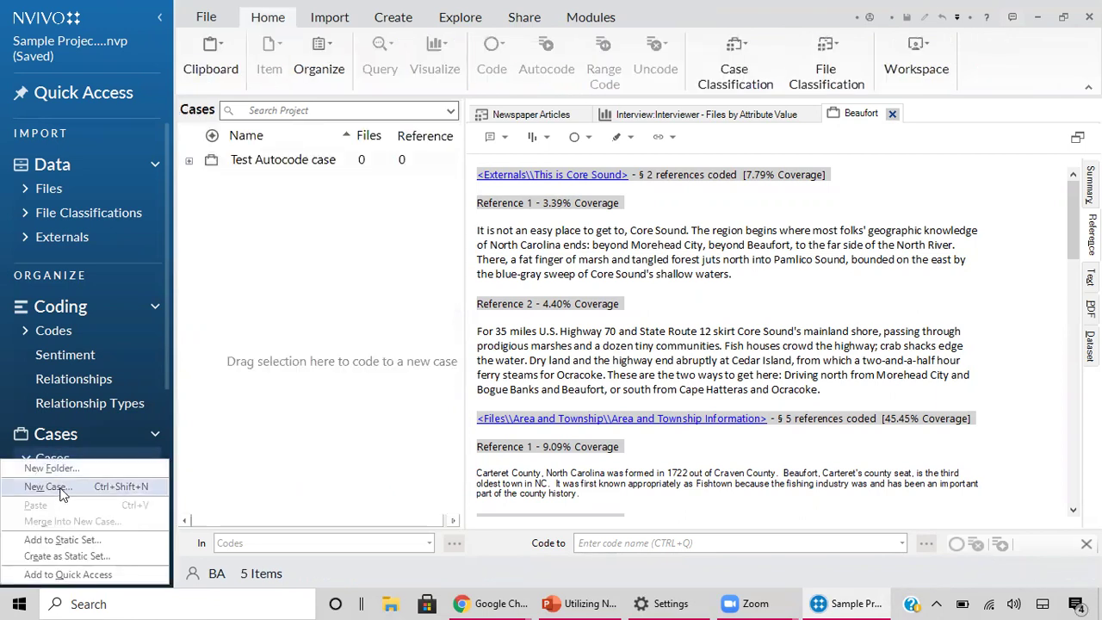
click(60, 487)
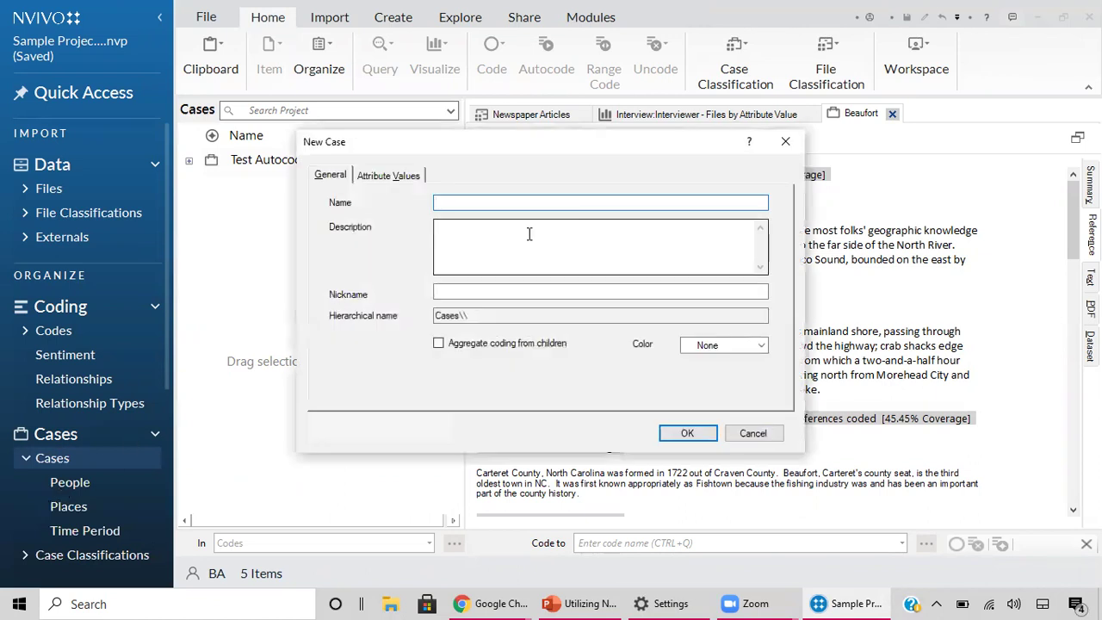
text(Time Perio)
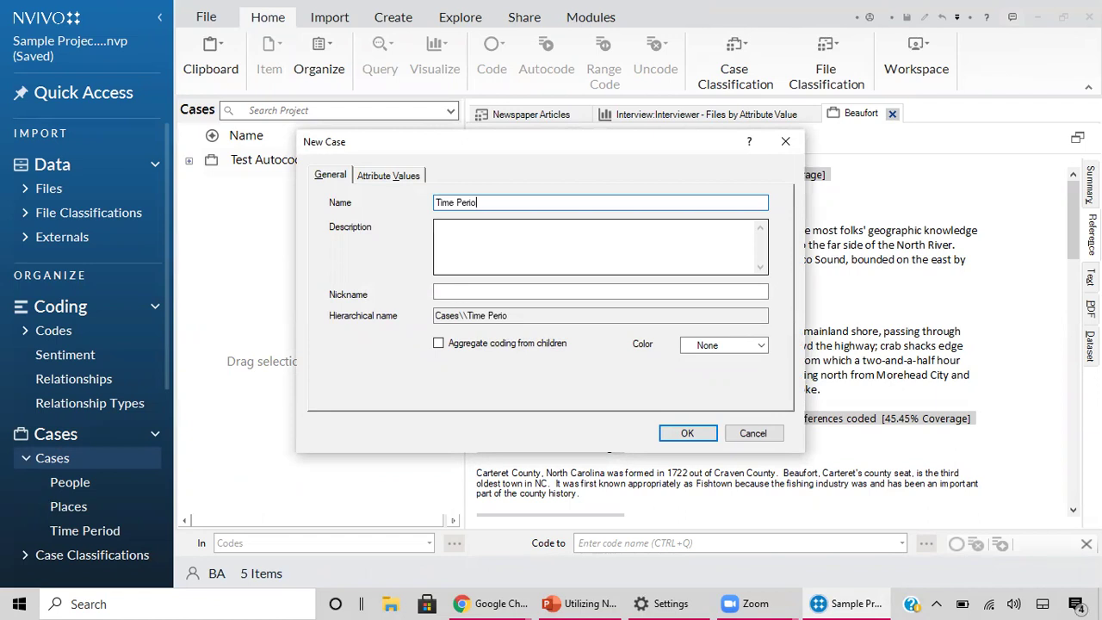
text(d)
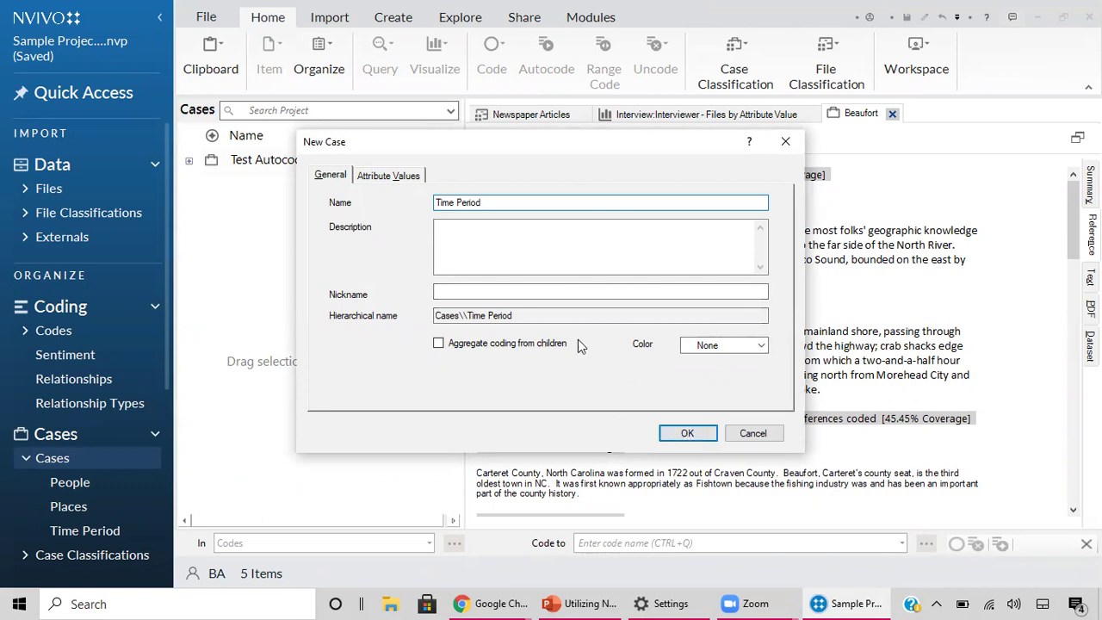
text(s)
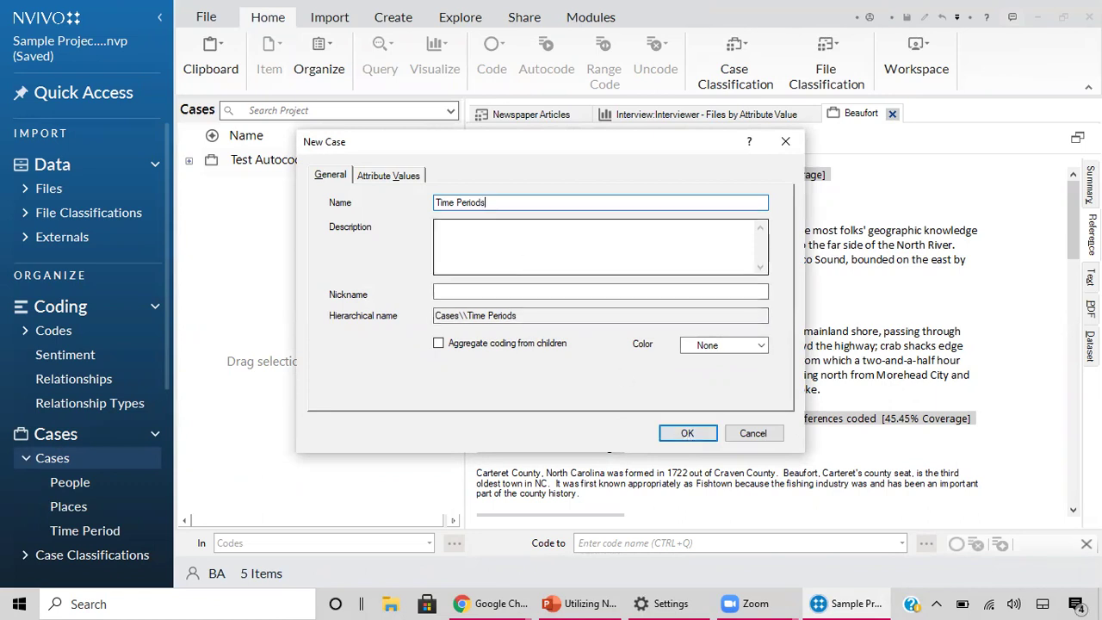
click(687, 436)
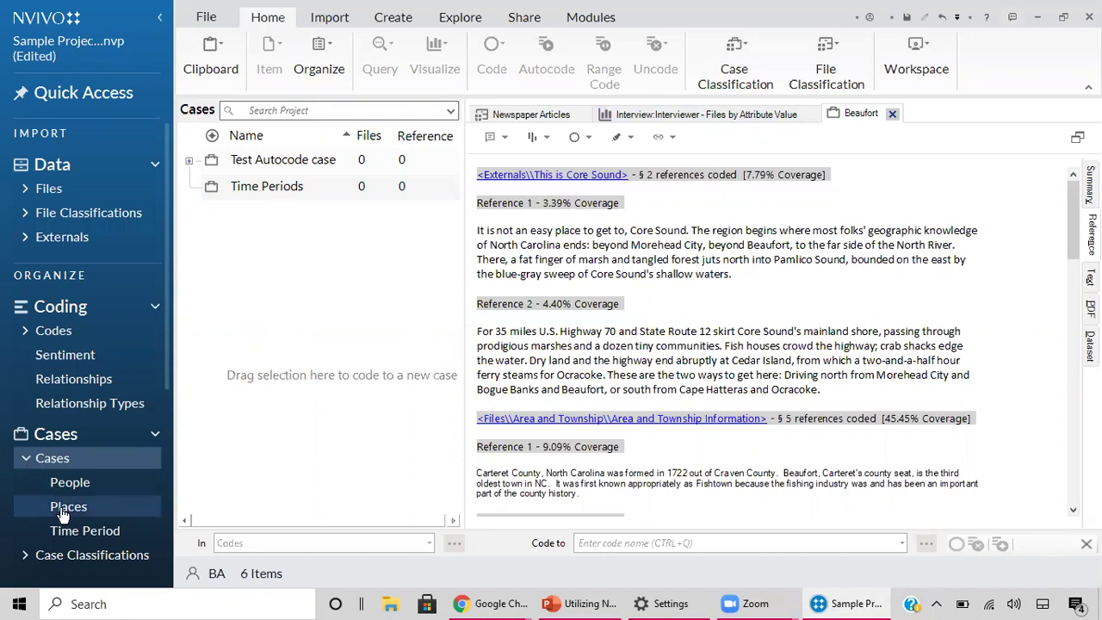
click(26, 460)
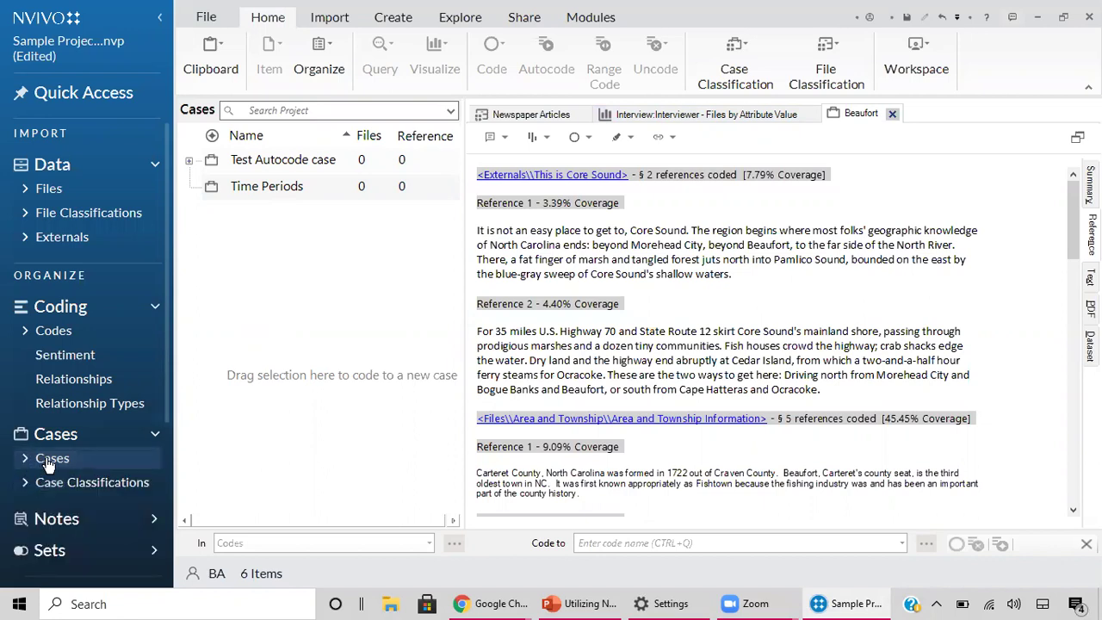
Step: Expand the Cases folder and show the contents of its Places and Time Period subfolders
click(26, 459)
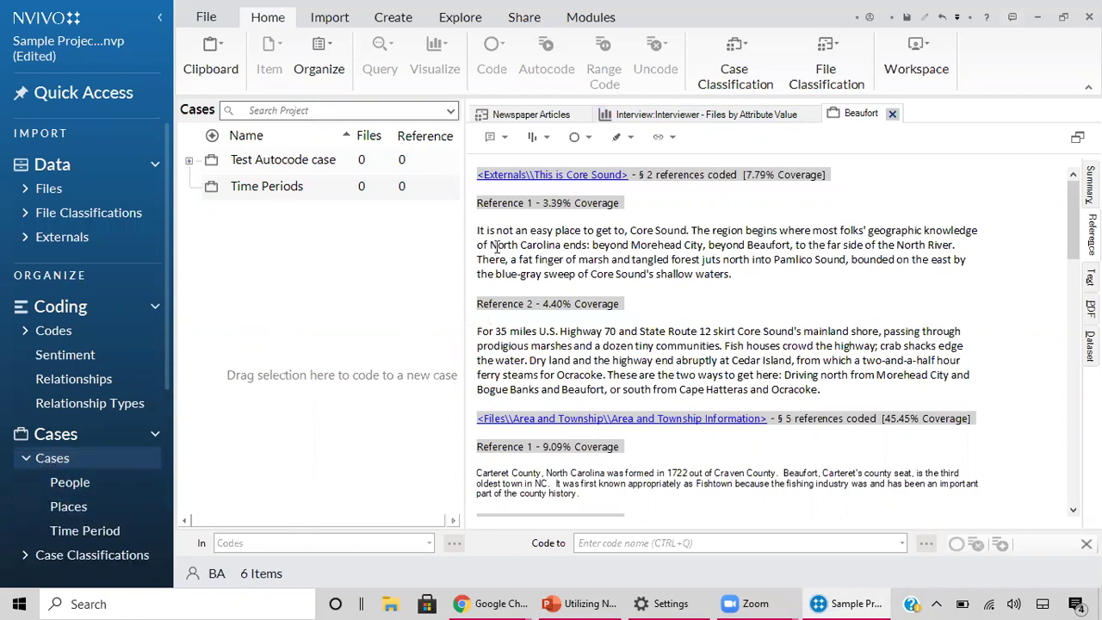
drag(493, 246, 61, 484)
click(548, 255)
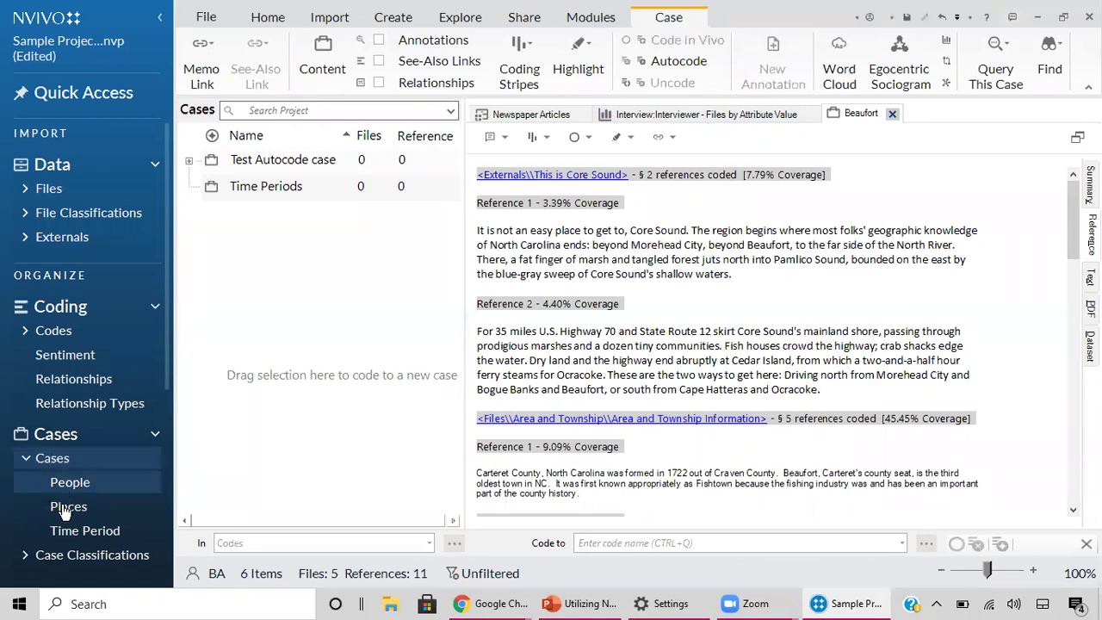
click(67, 508)
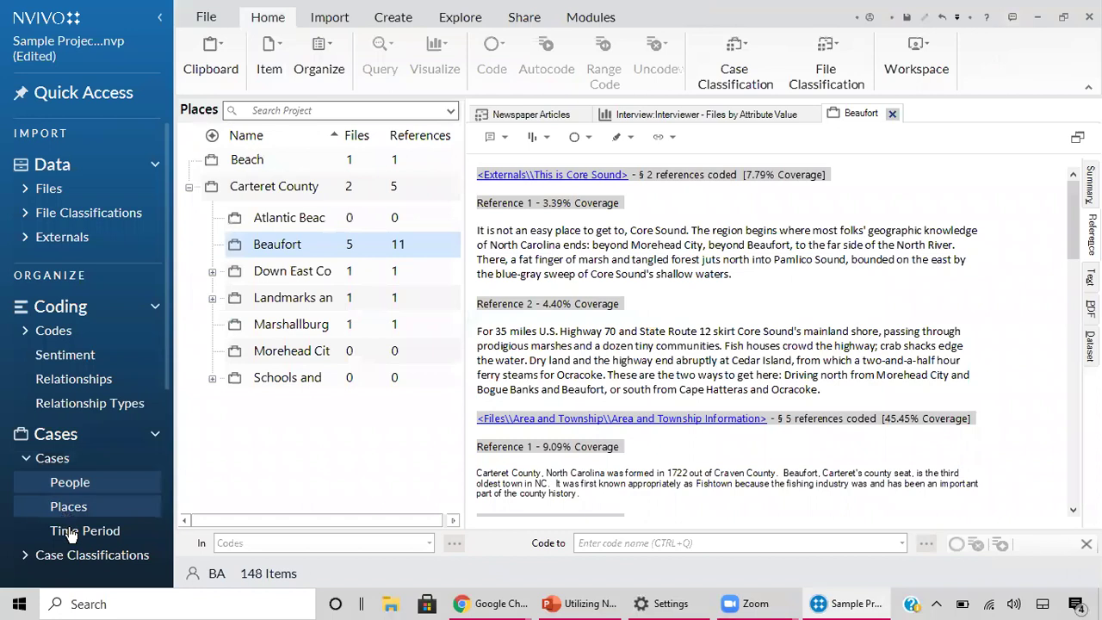
click(72, 532)
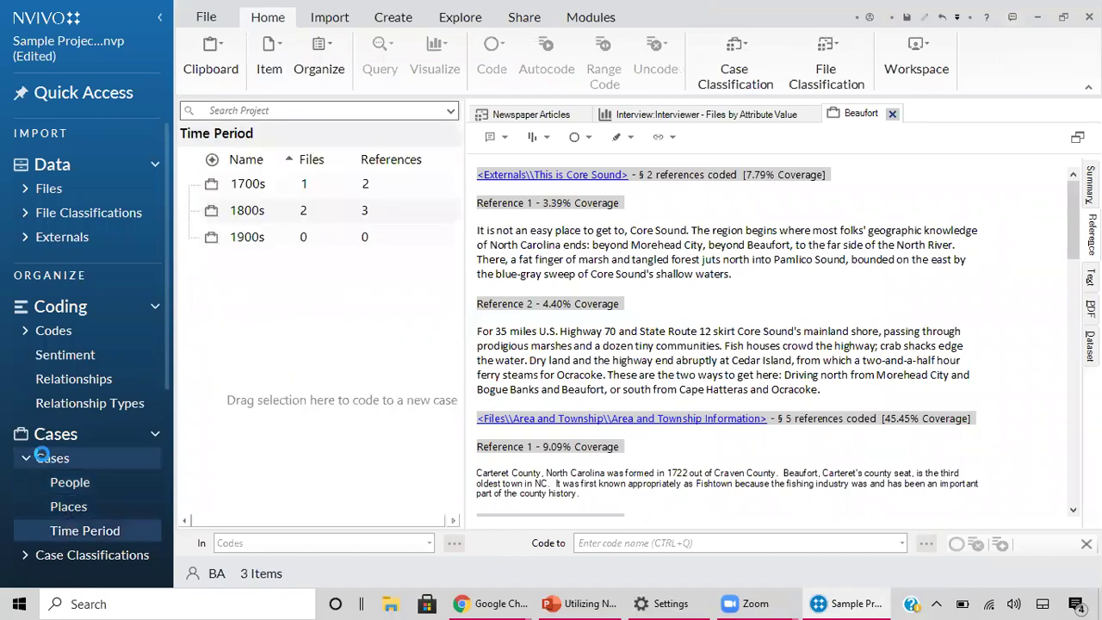
Step: Create a new subfolder named Time Periods under the Cases folder and open it
right_click(42, 458)
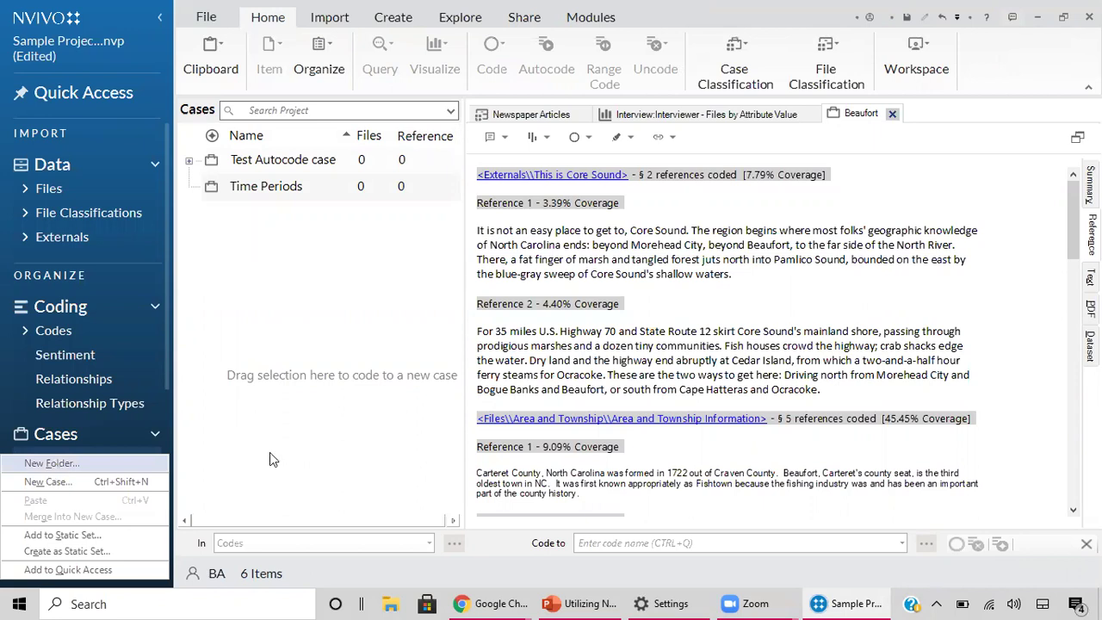
click(232, 461)
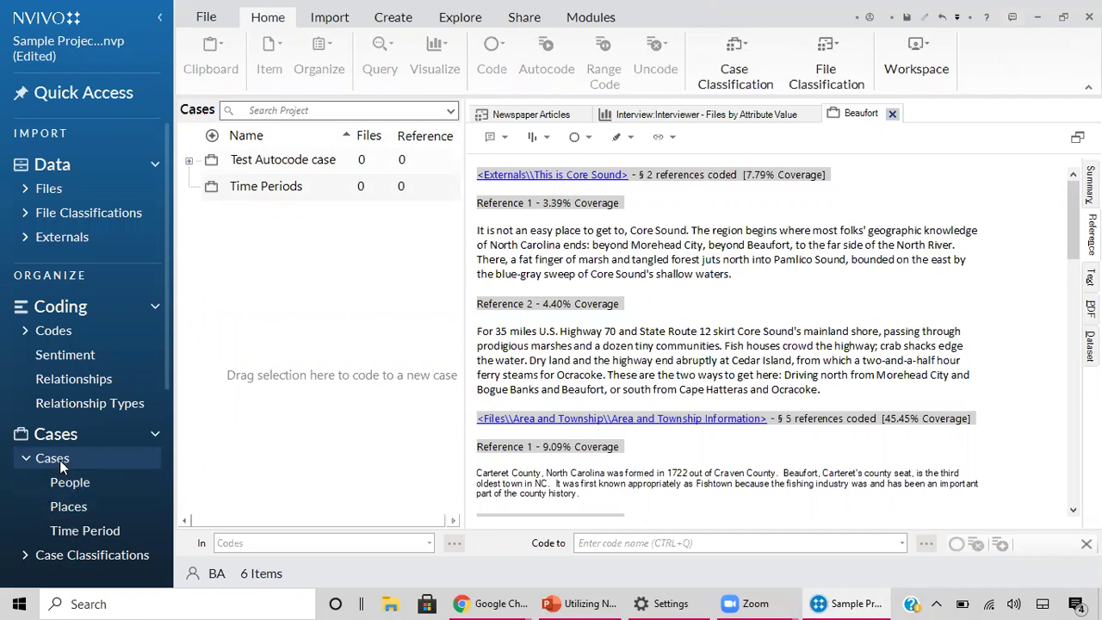
right_click(59, 462)
click(54, 463)
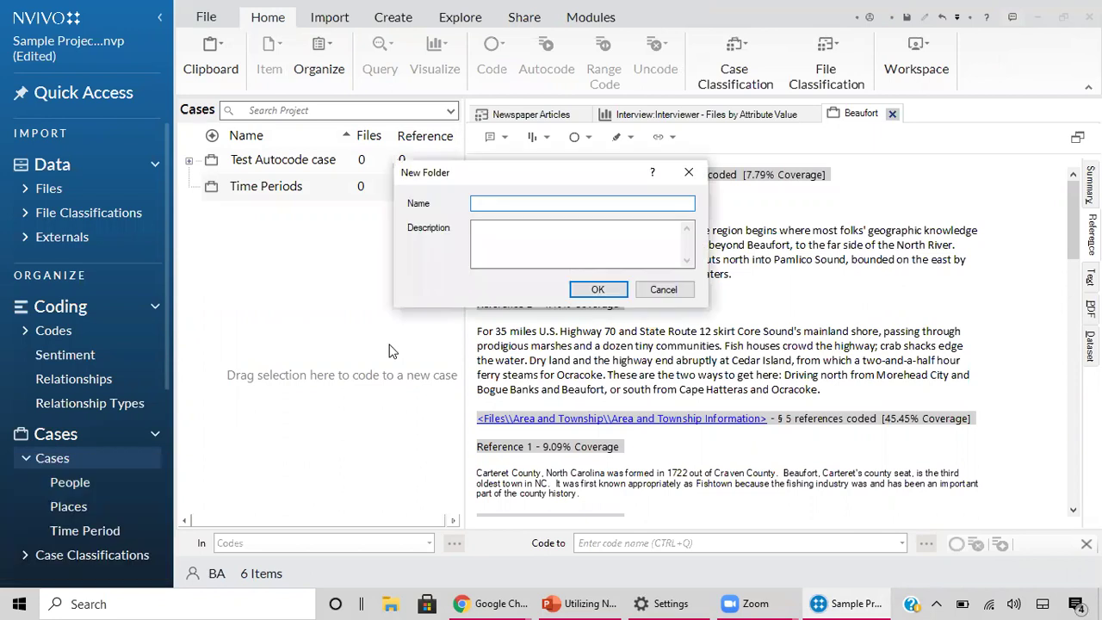
text(Time Periods)
click(579, 293)
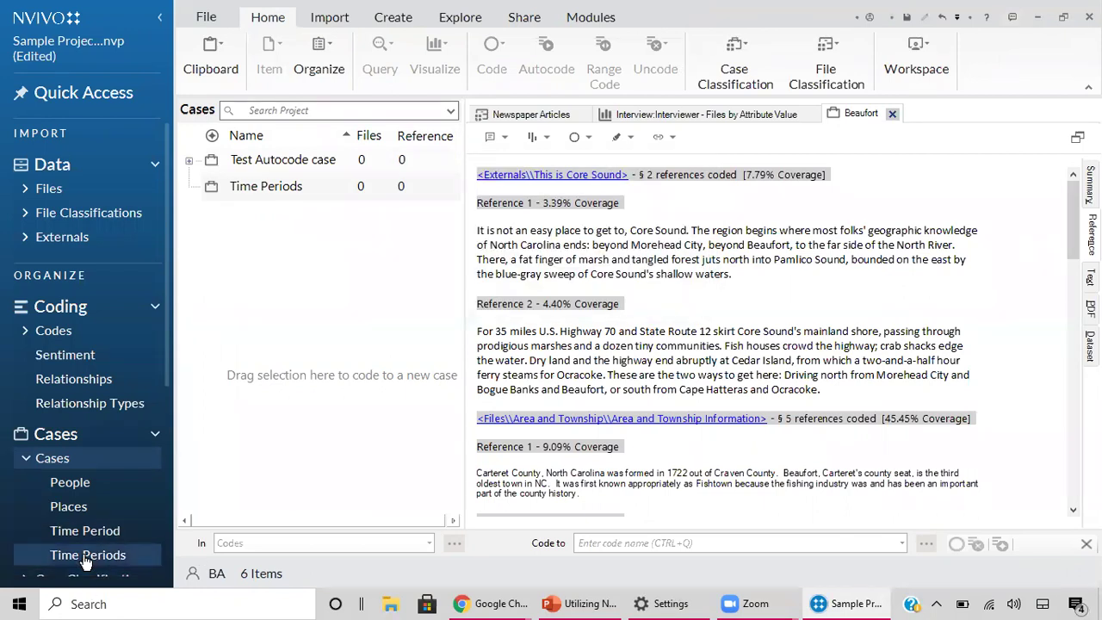
click(86, 558)
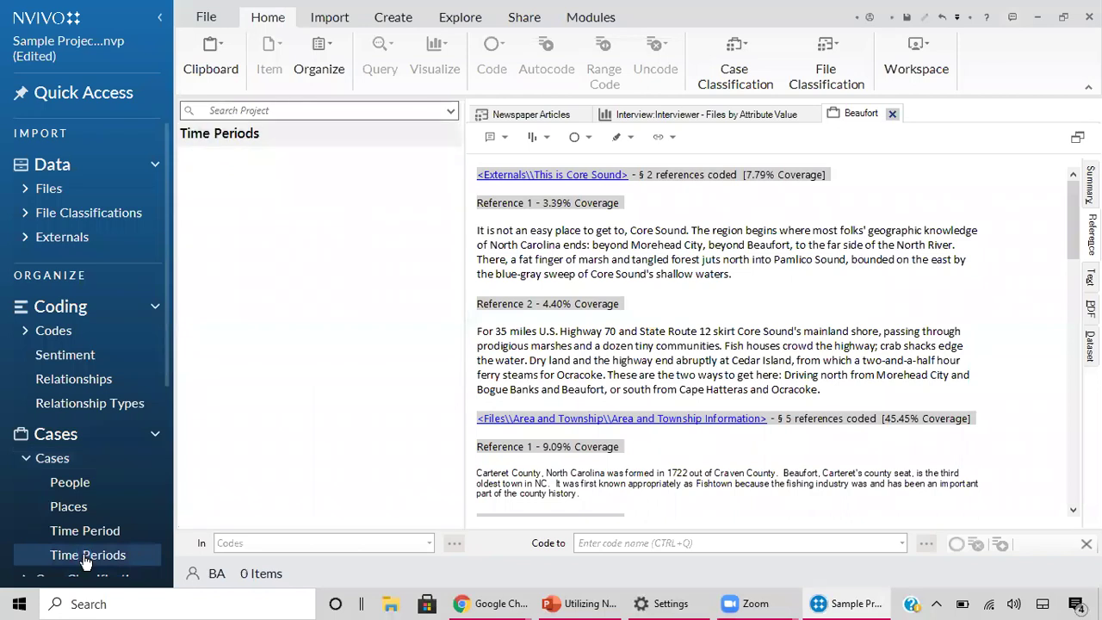
Step: Delete the Time Periods subfolder from the Cases folder
right_click(87, 558)
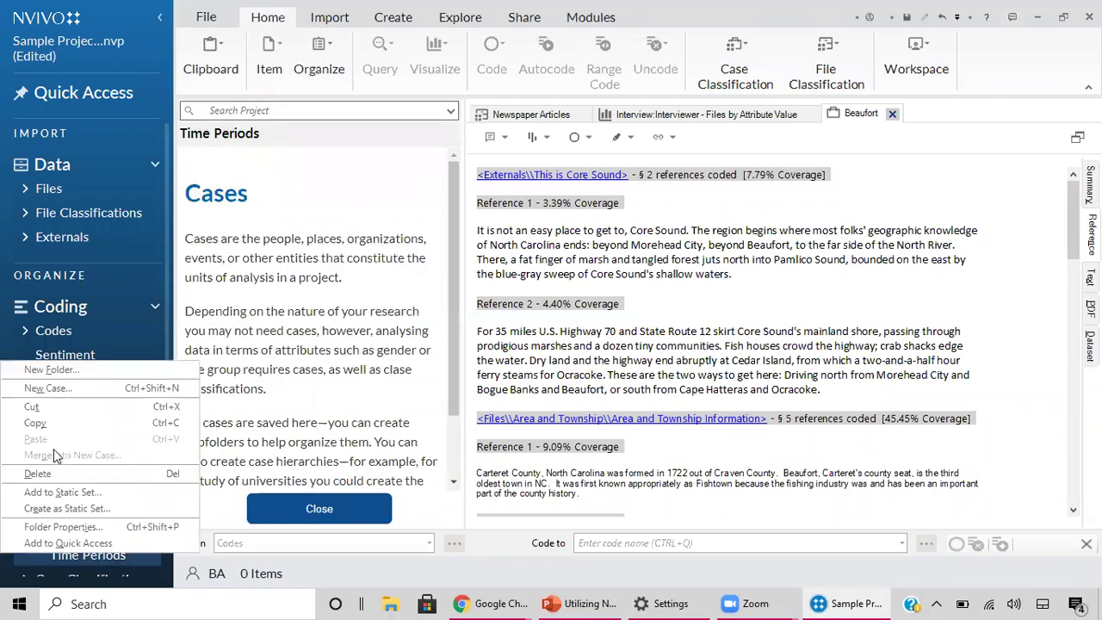
click(50, 472)
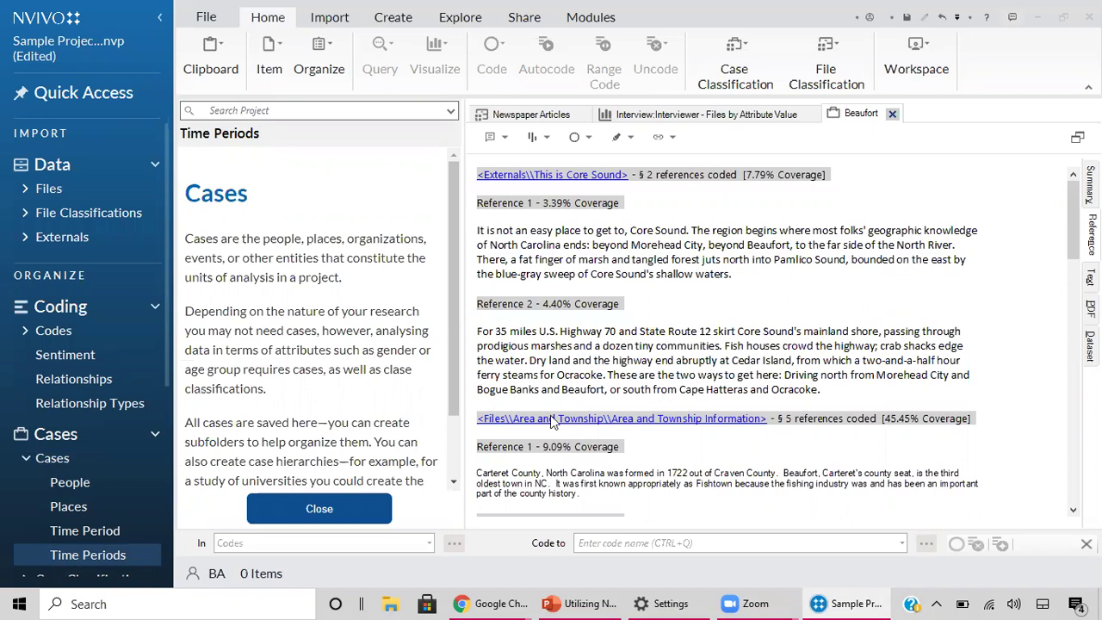
click(593, 362)
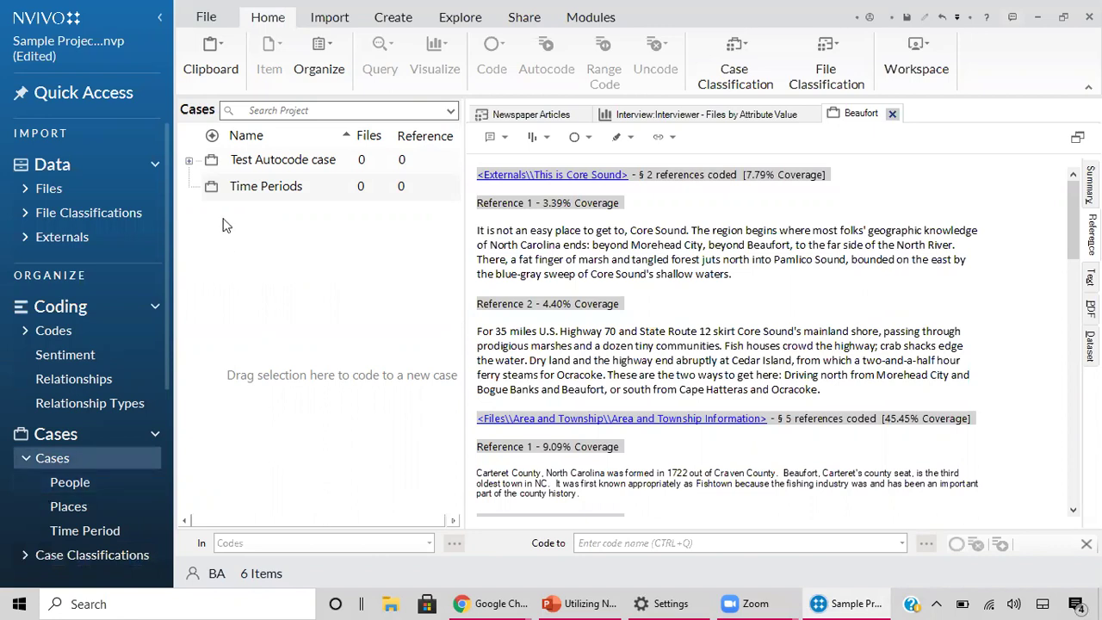
Step: Compare the top-level Time Periods case with the Time Period subfolder and show the commands available in its case list
click(235, 199)
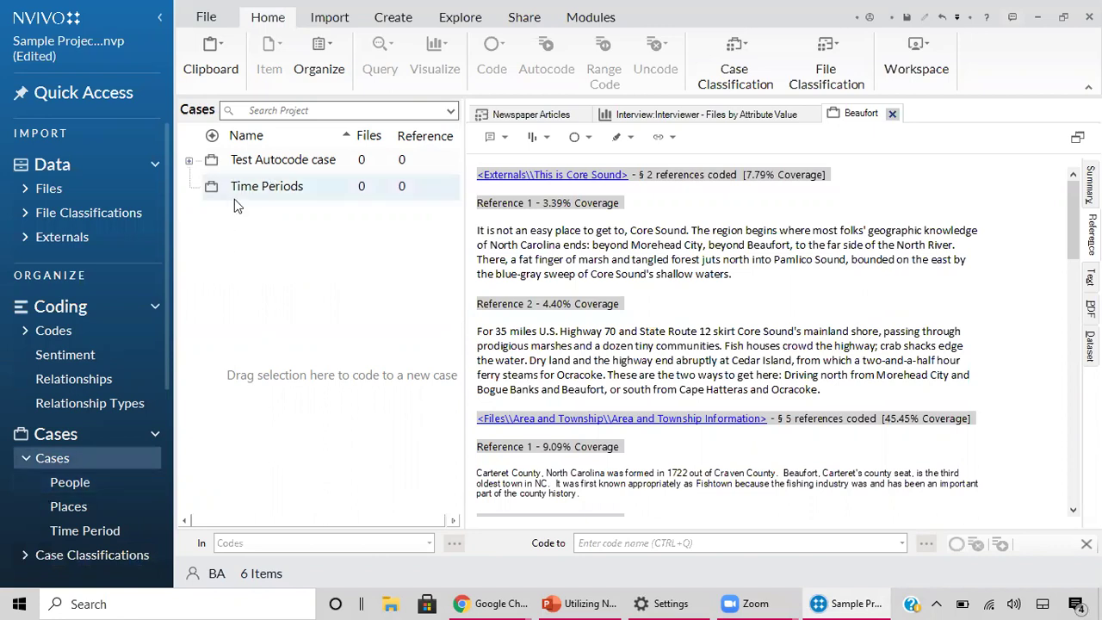
click(103, 465)
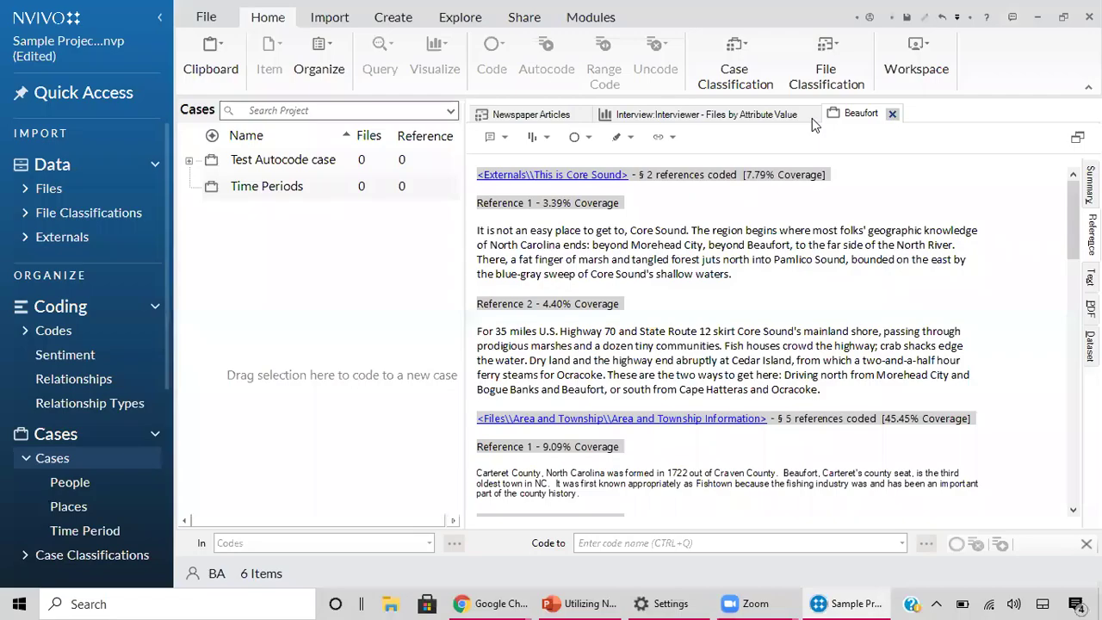
click(124, 539)
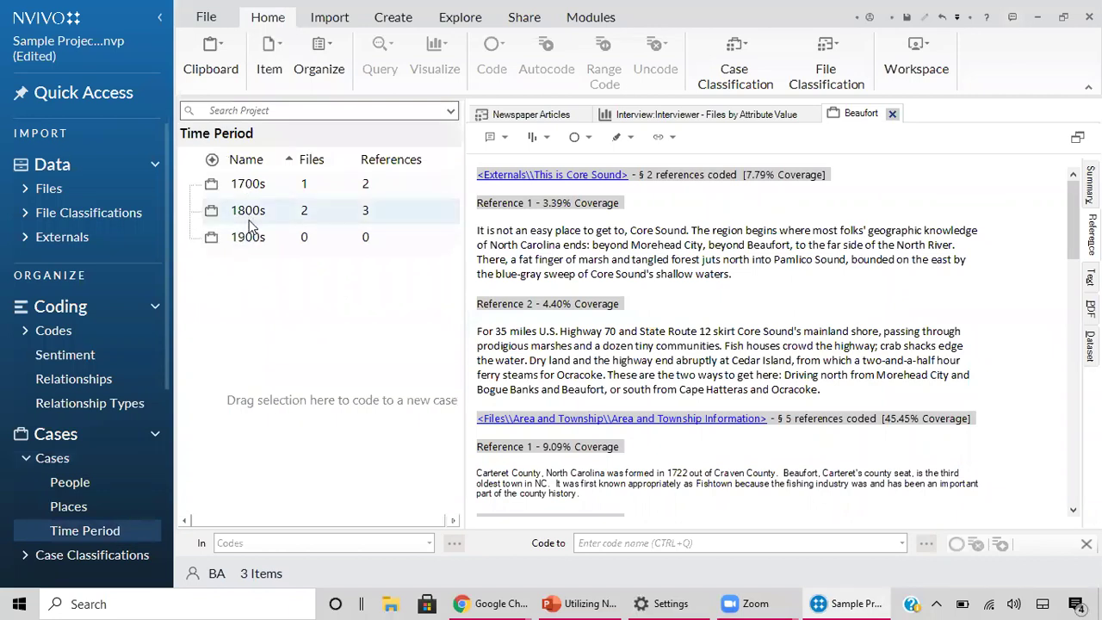
click(259, 244)
right_click(279, 315)
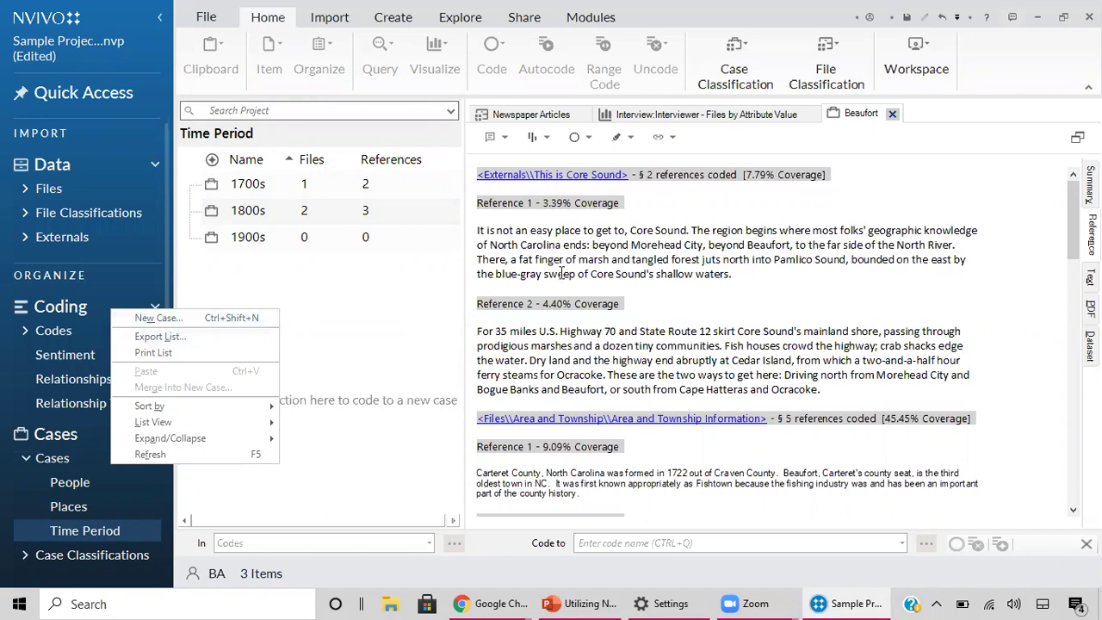
click(394, 389)
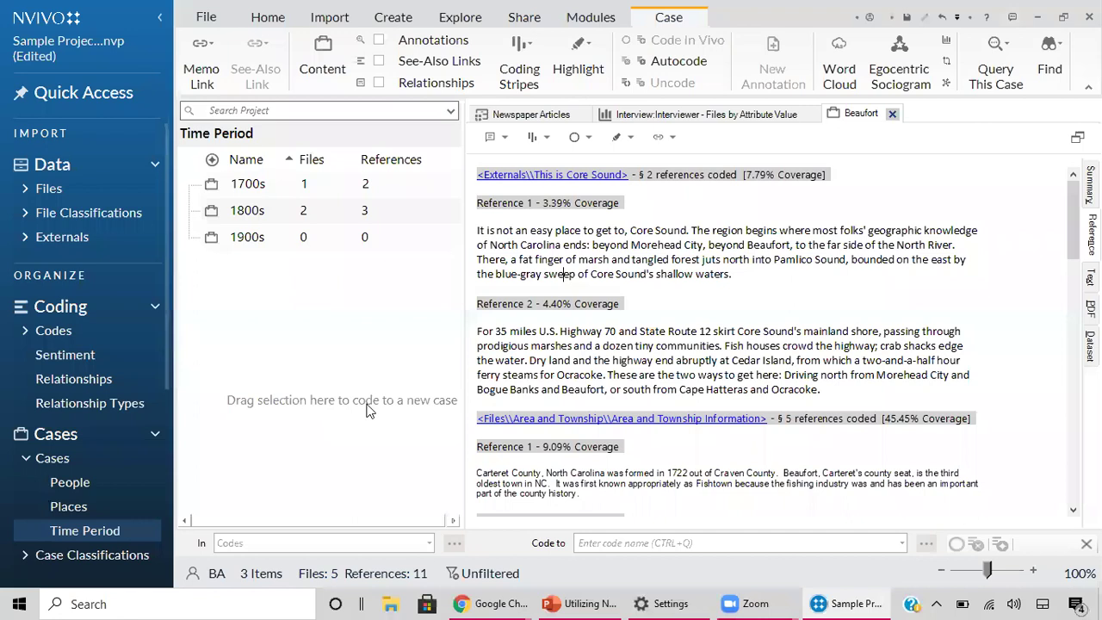
Step: Review the 1700s, 1800s and 1900s cases in the Time Period folder
click(248, 185)
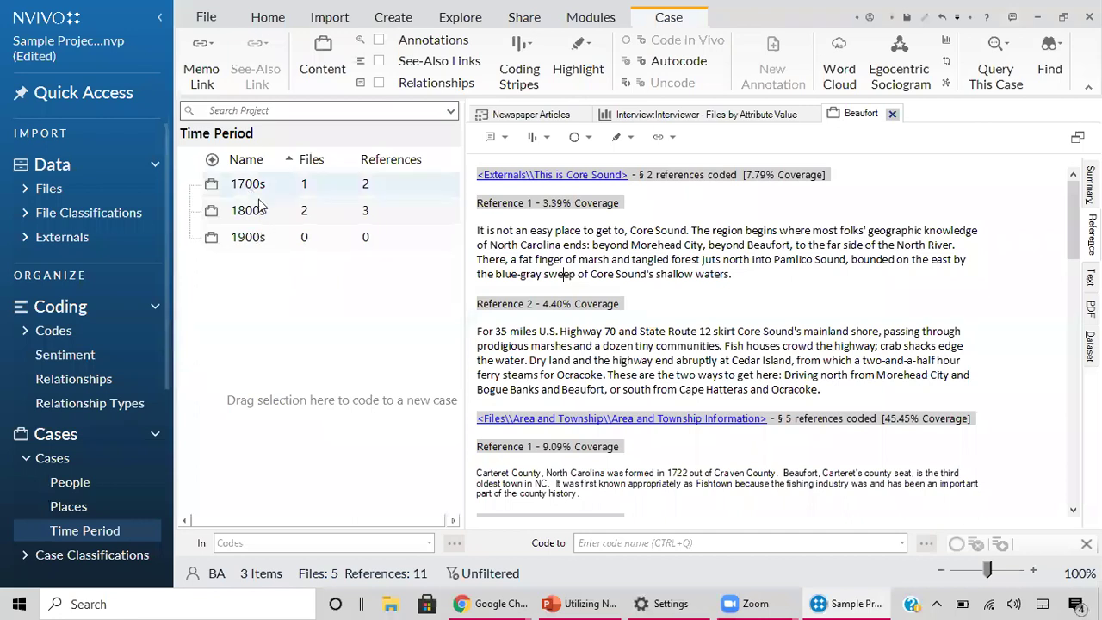
click(259, 238)
click(262, 221)
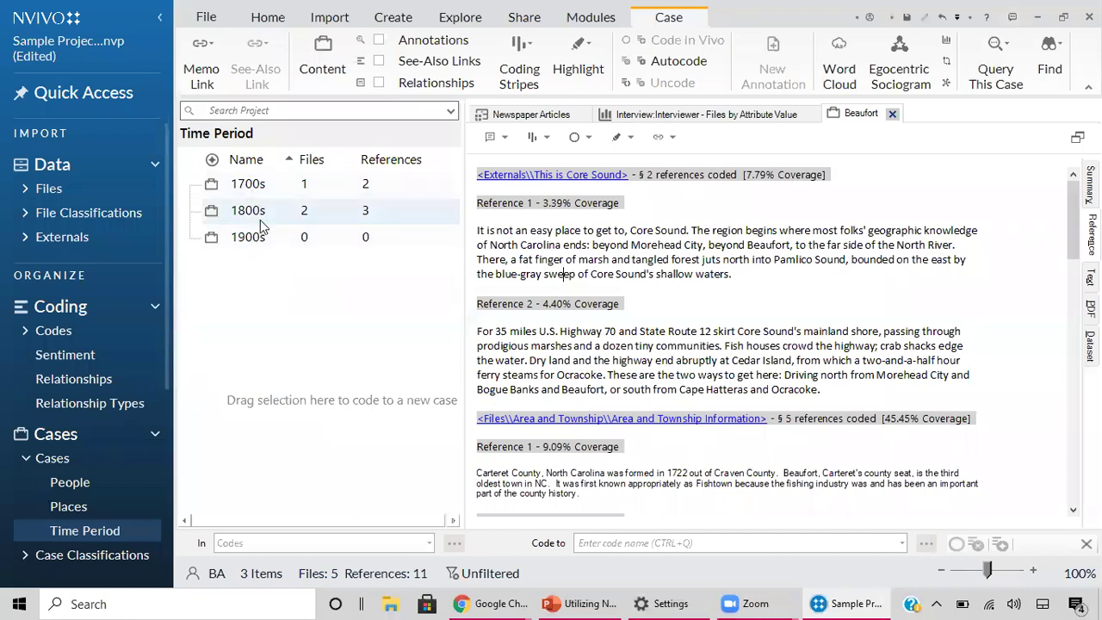
click(260, 185)
click(448, 240)
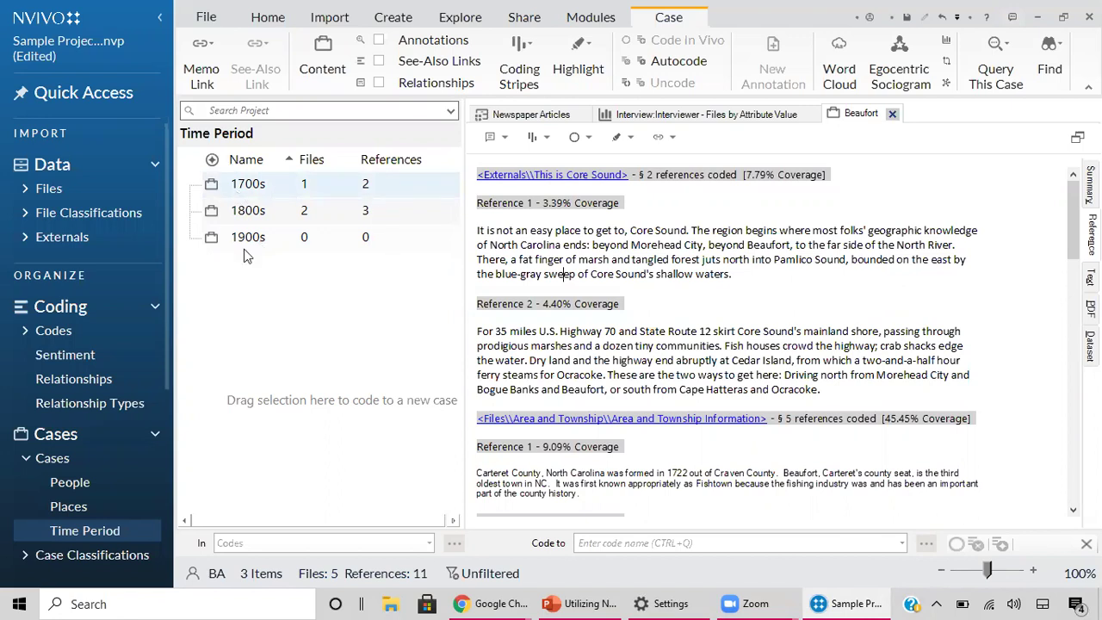
click(267, 240)
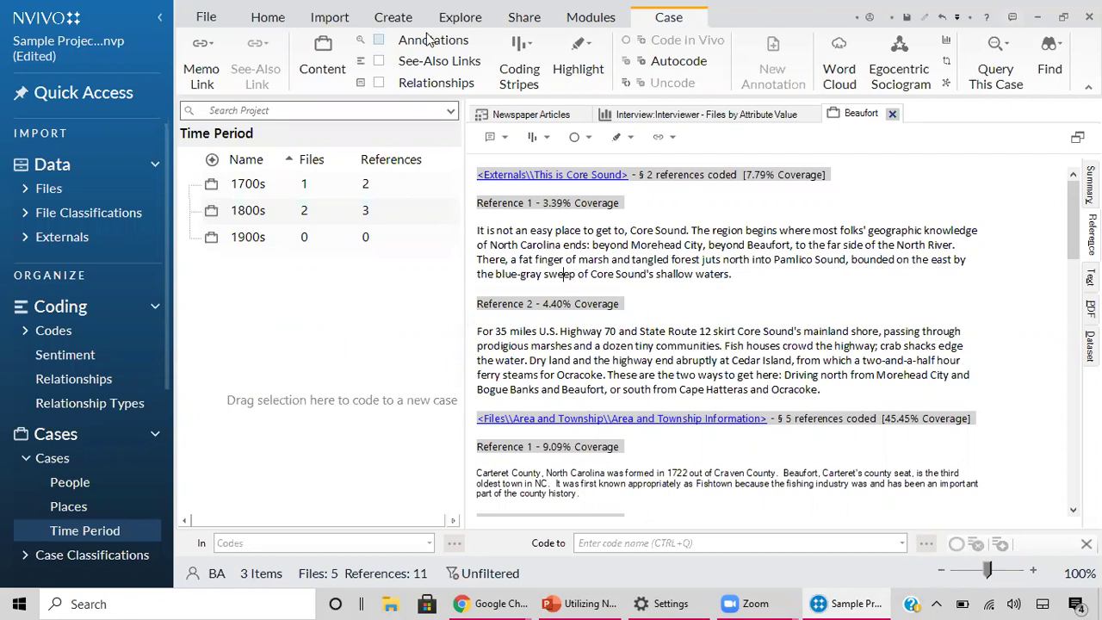
Step: Open a new Word Frequency query and show its criteria
scroll(427, 40, up, 3)
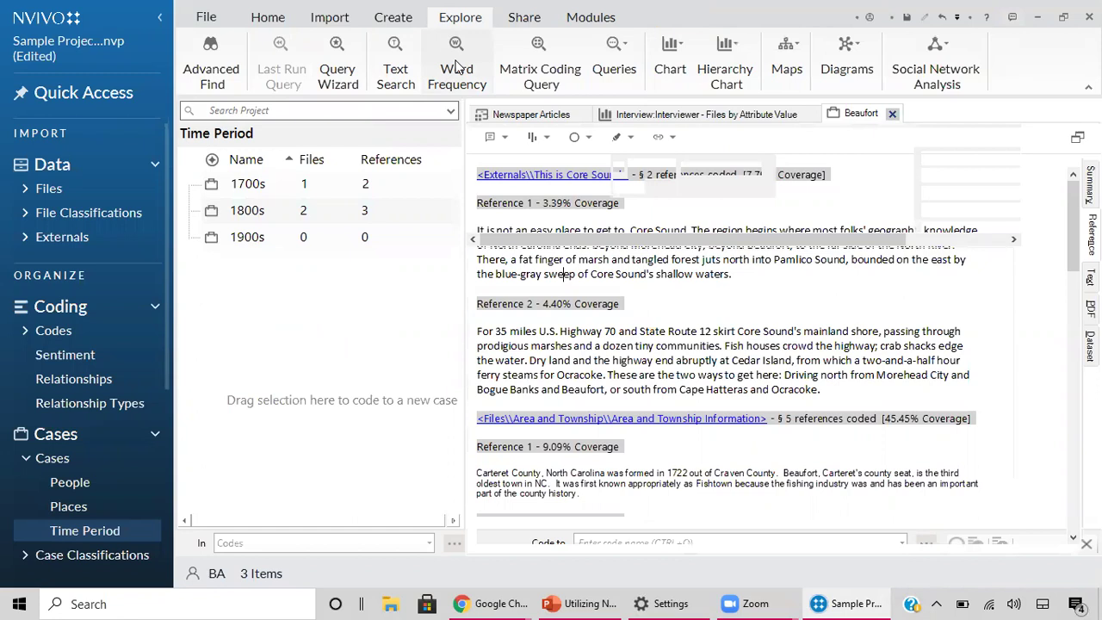
click(456, 67)
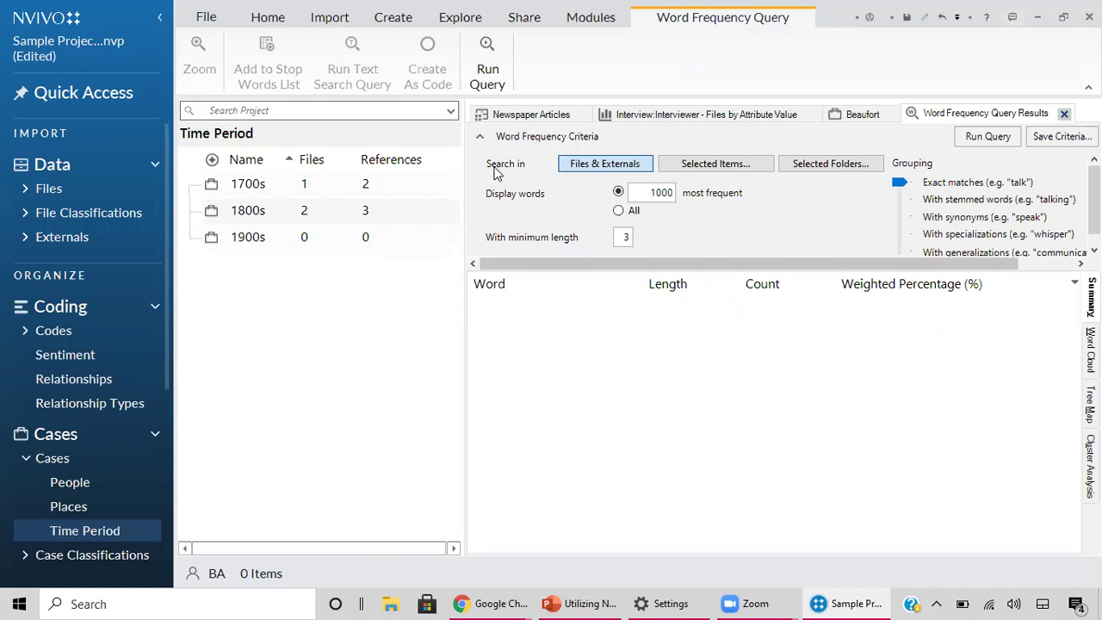
Step: Expand the Image-General file classification and open its classification sheet
click(49, 188)
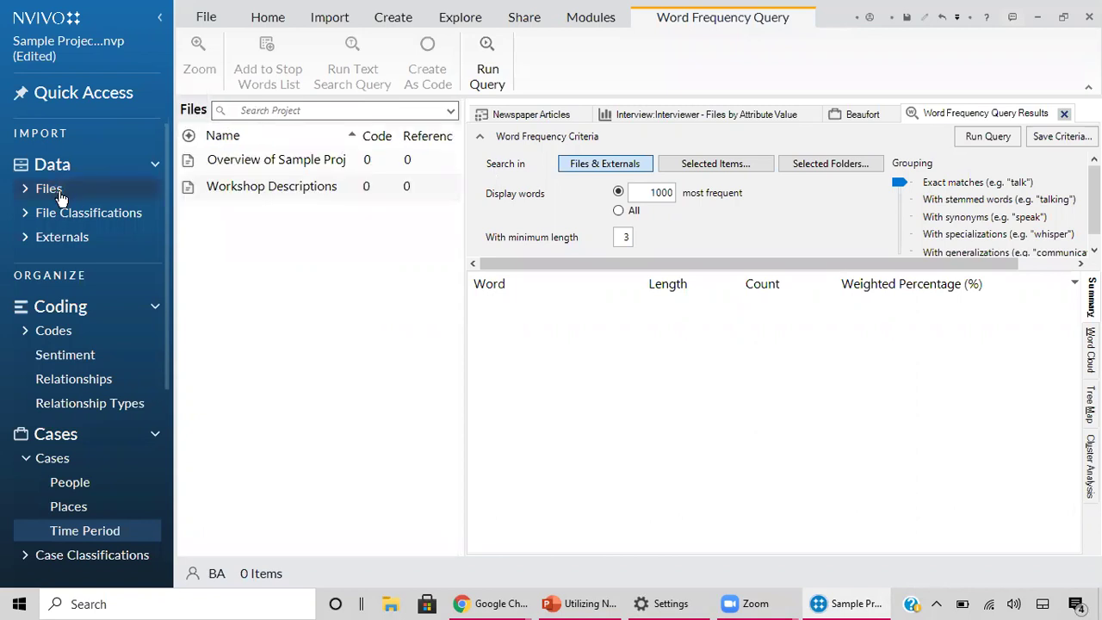
click(64, 218)
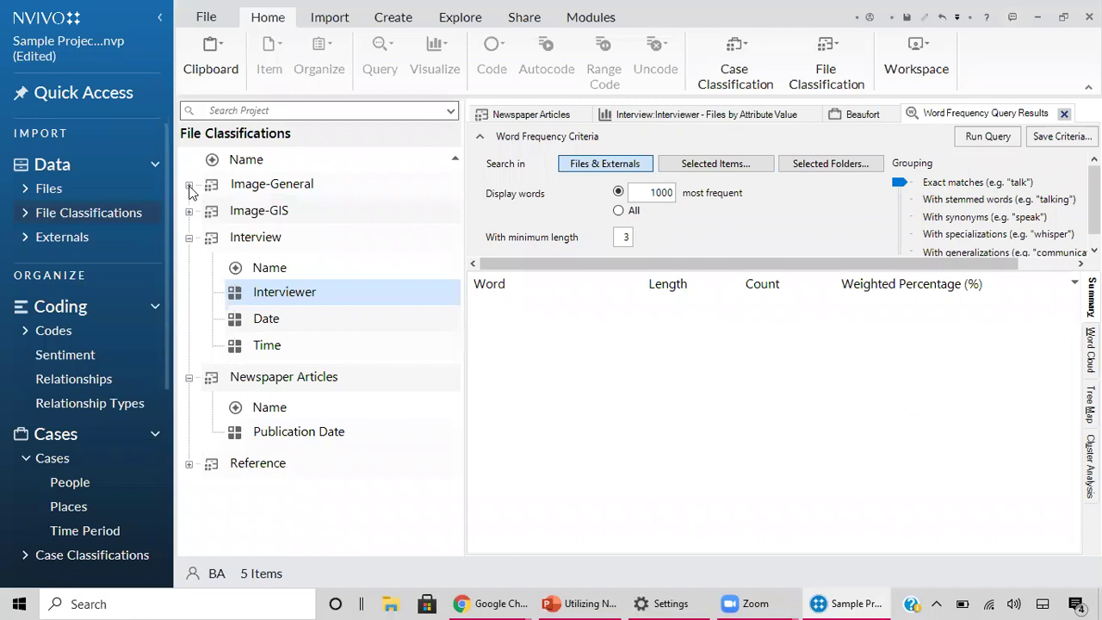
click(190, 185)
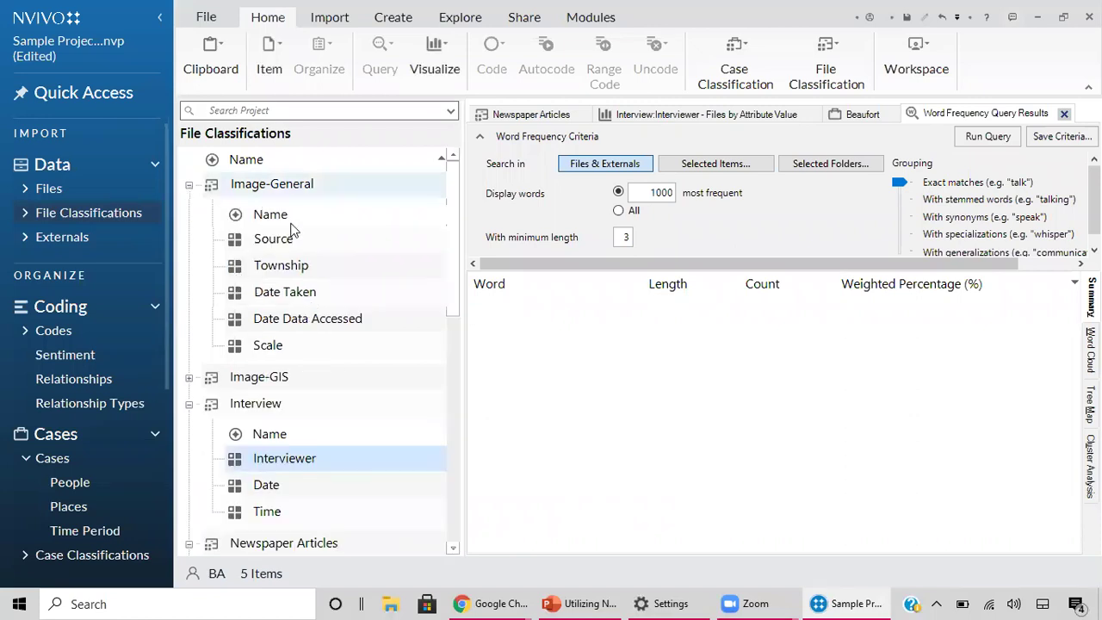
click(275, 184)
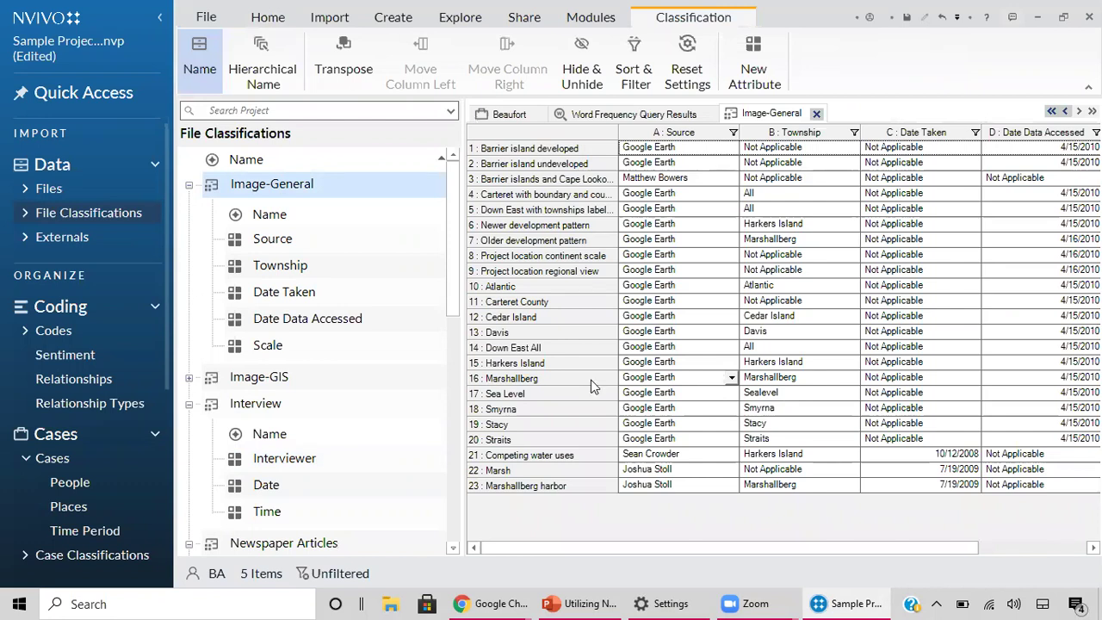
Step: Open the Barrier islands and Cape Lookout lighthouse picture from its row in the Image-General classification sheet
click(506, 181)
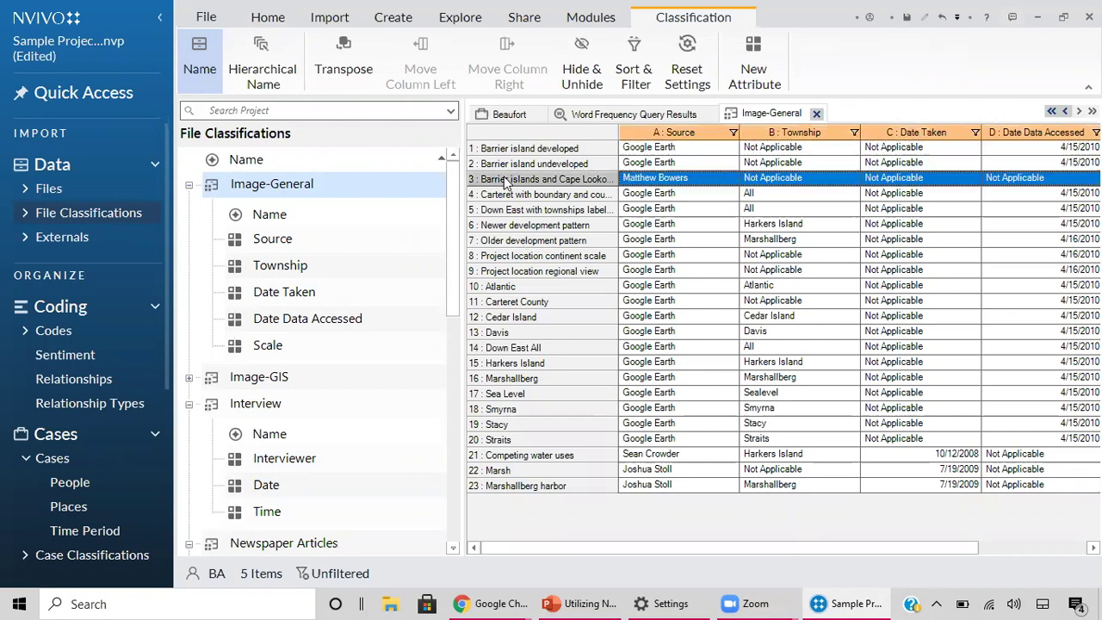
right_click(506, 182)
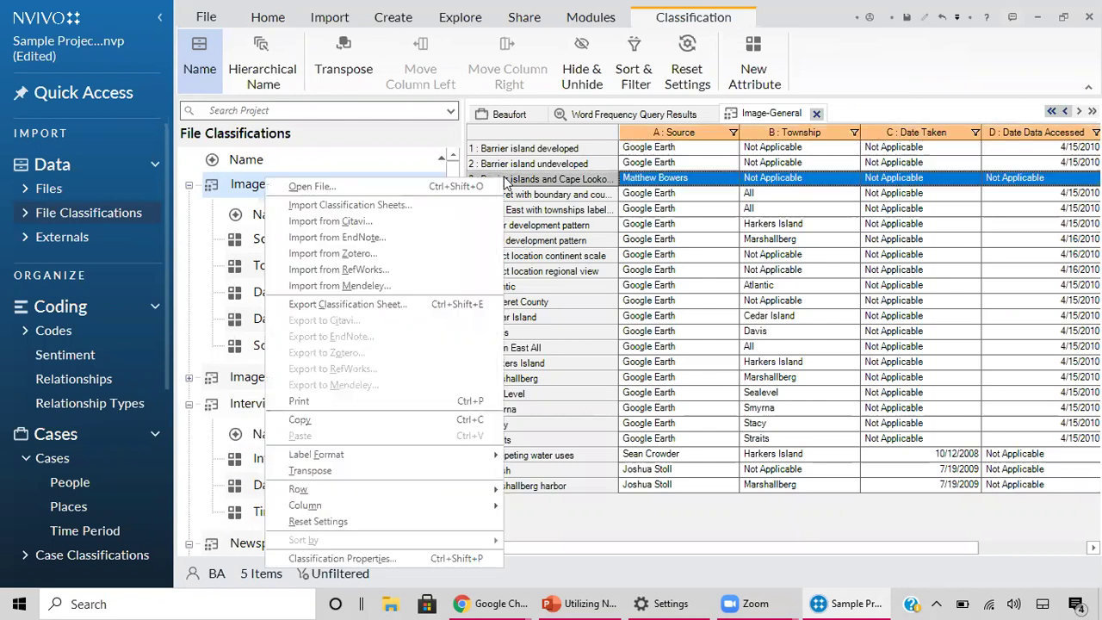
click(474, 184)
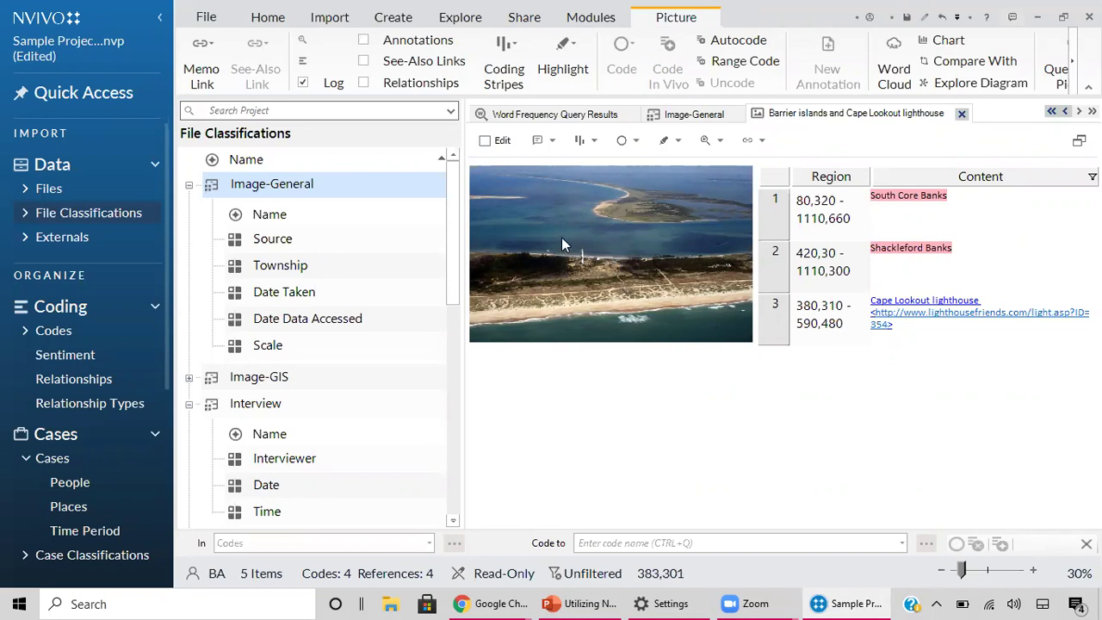
Step: Select a region of about 180 x 180 pixels around the lighthouse in the picture and code it to Infrastructure
drag(561, 239, 605, 280)
drag(603, 280, 605, 281)
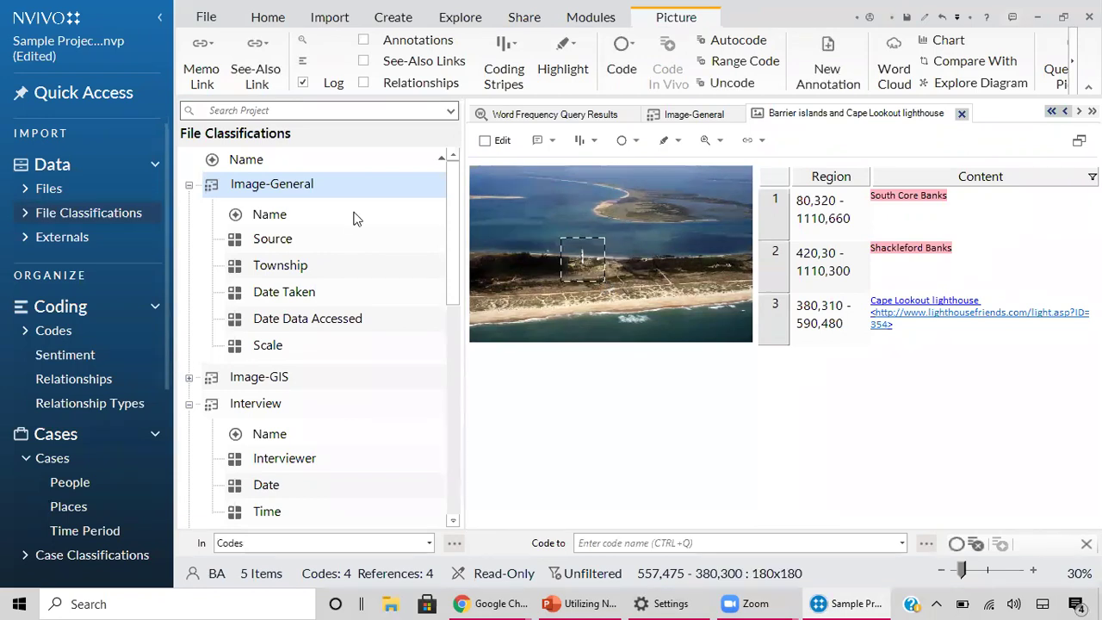
click(60, 334)
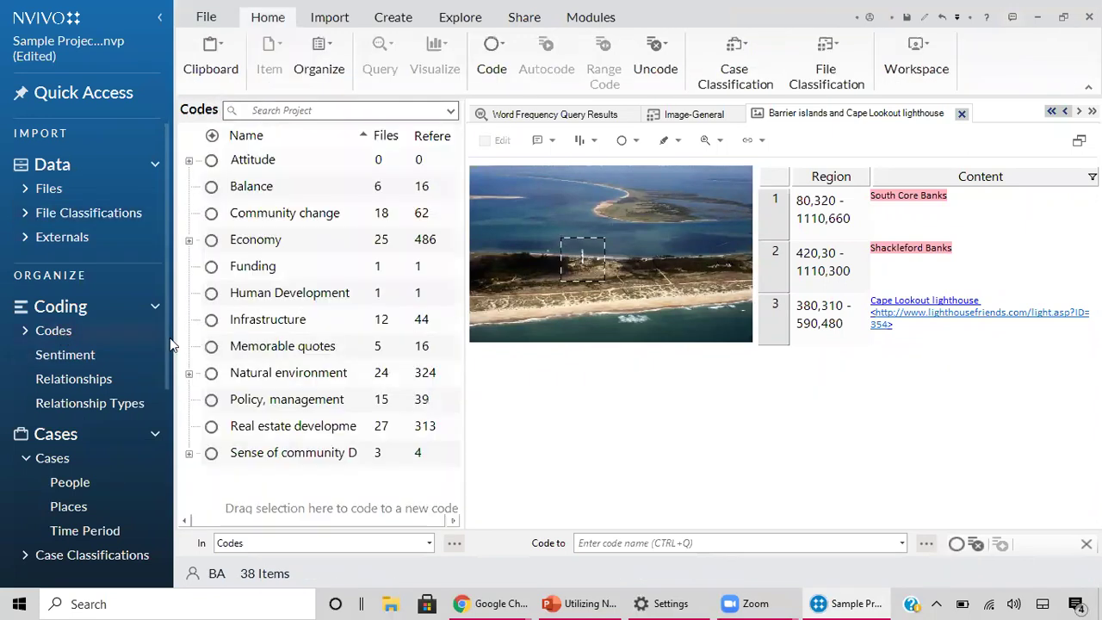
click(392, 322)
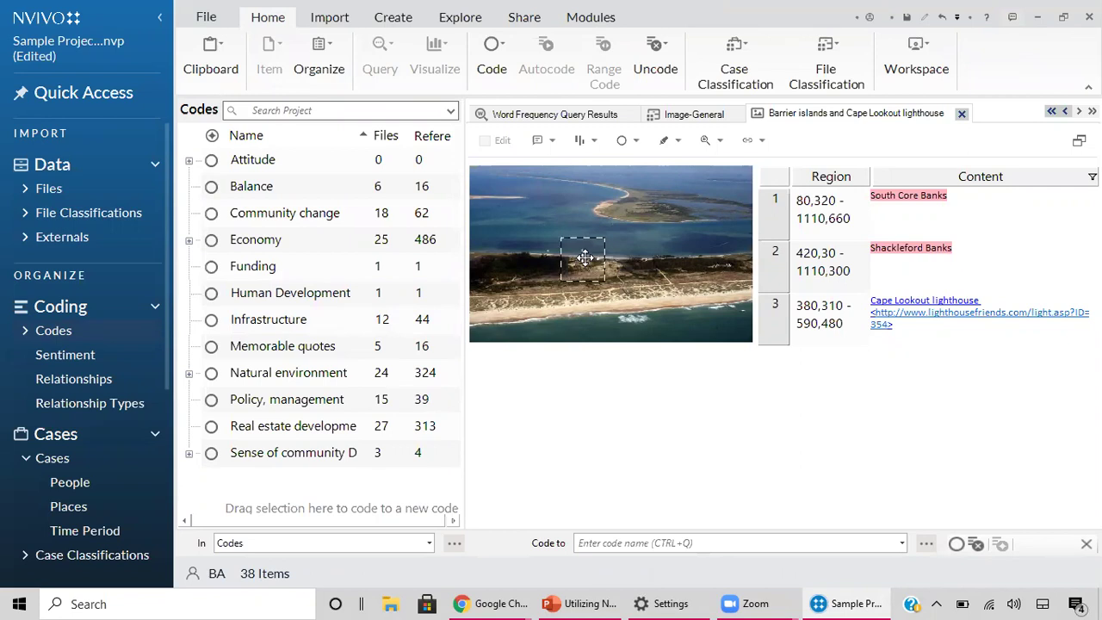
drag(585, 257, 340, 331)
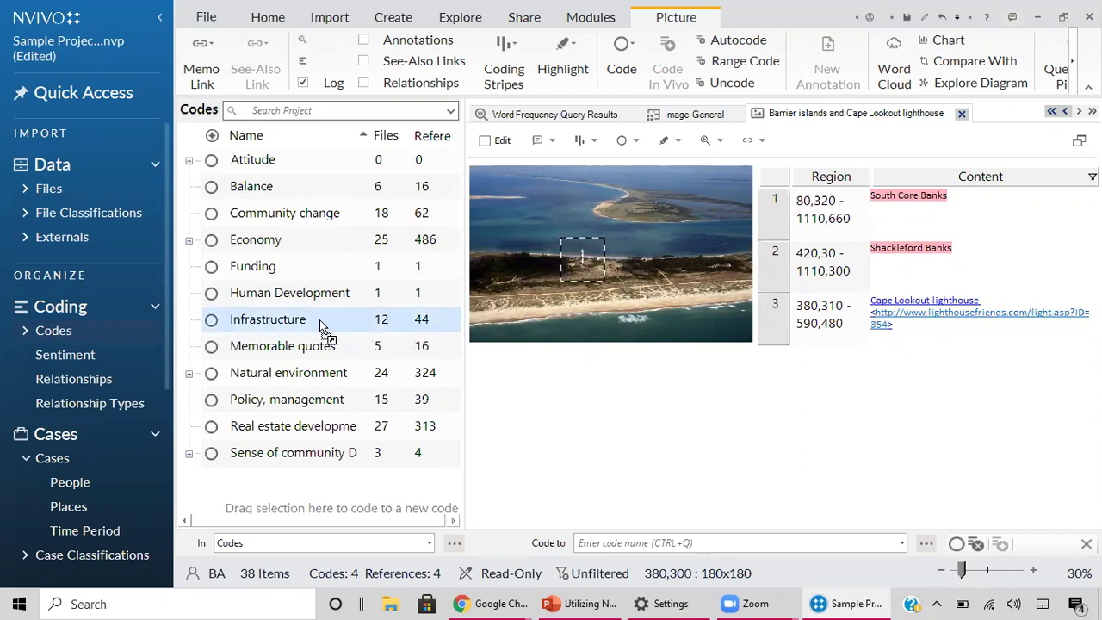
drag(319, 319, 320, 321)
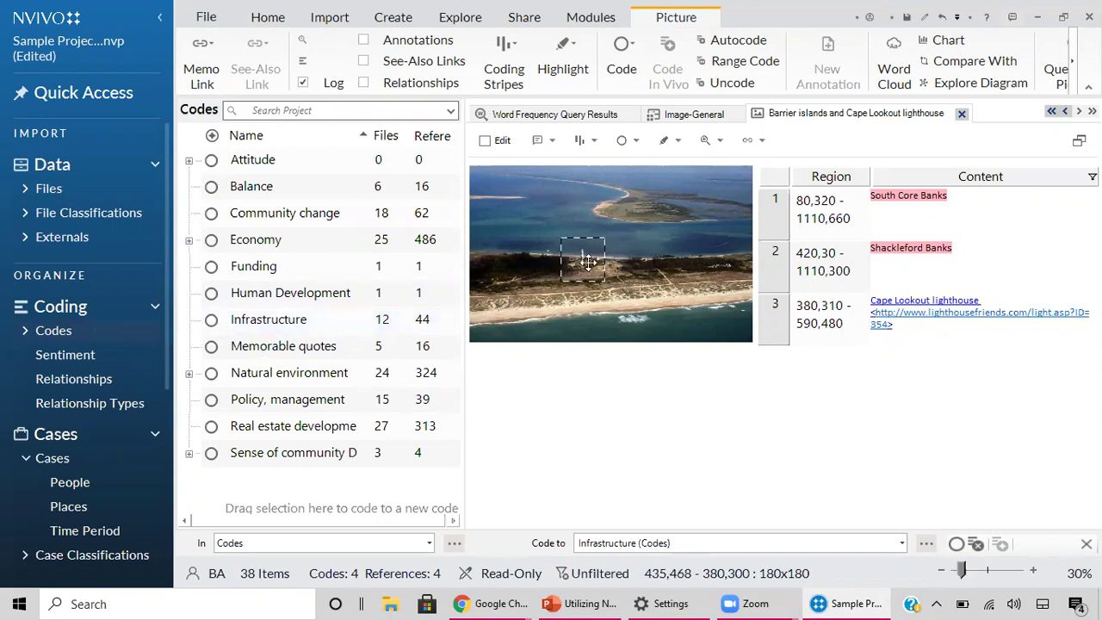
Step: Code the selected lighthouse region to Human Development and to Local connection under Sense of community Down East
drag(589, 263, 331, 298)
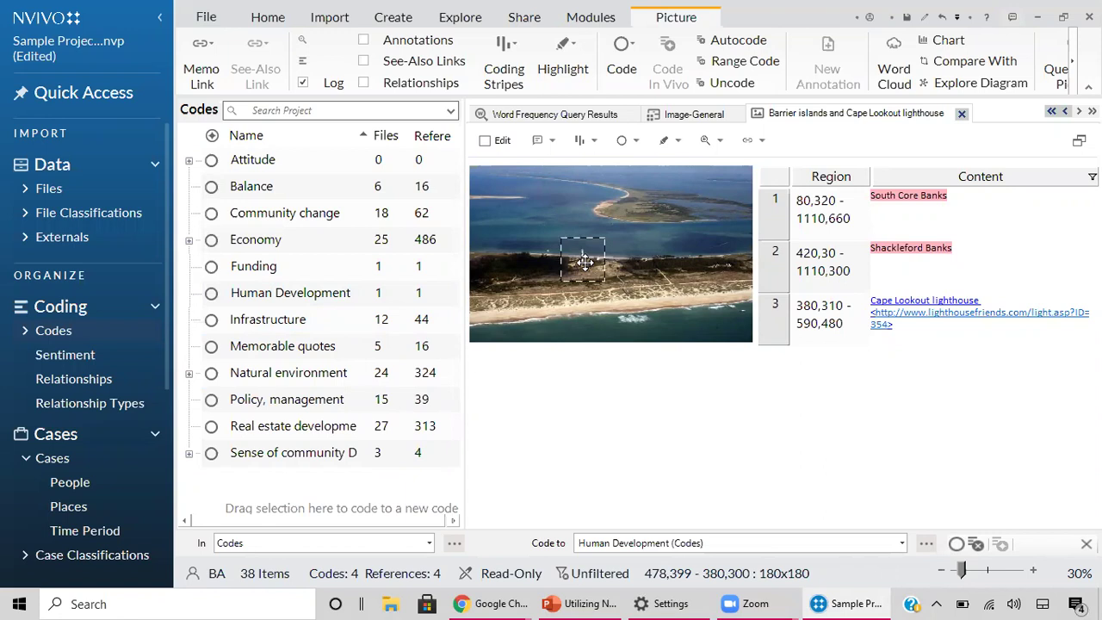
drag(585, 262, 344, 458)
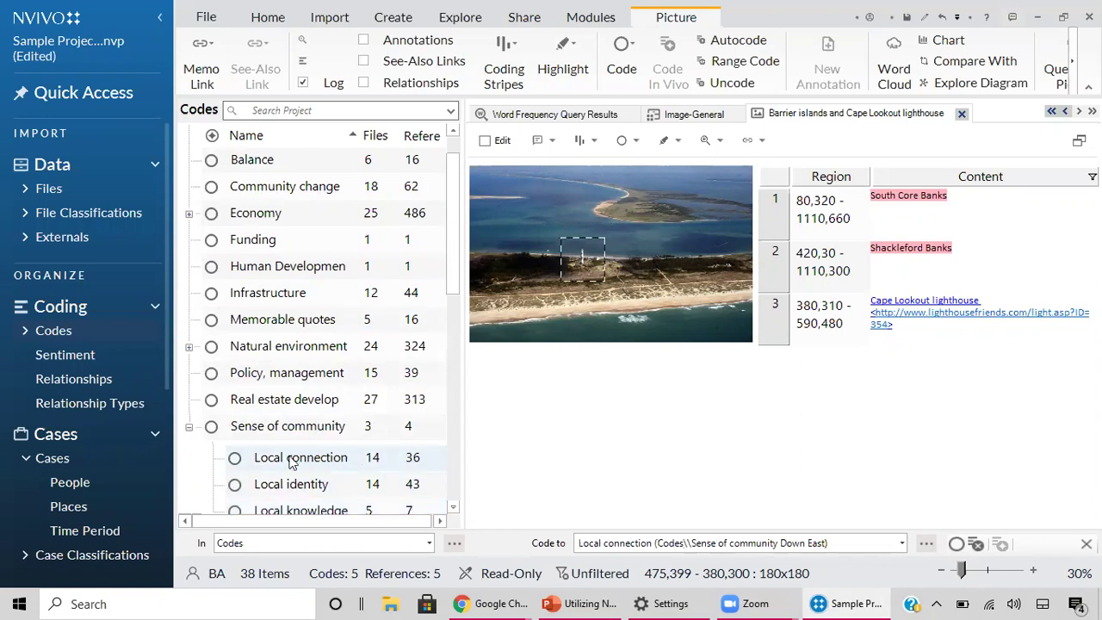
click(189, 428)
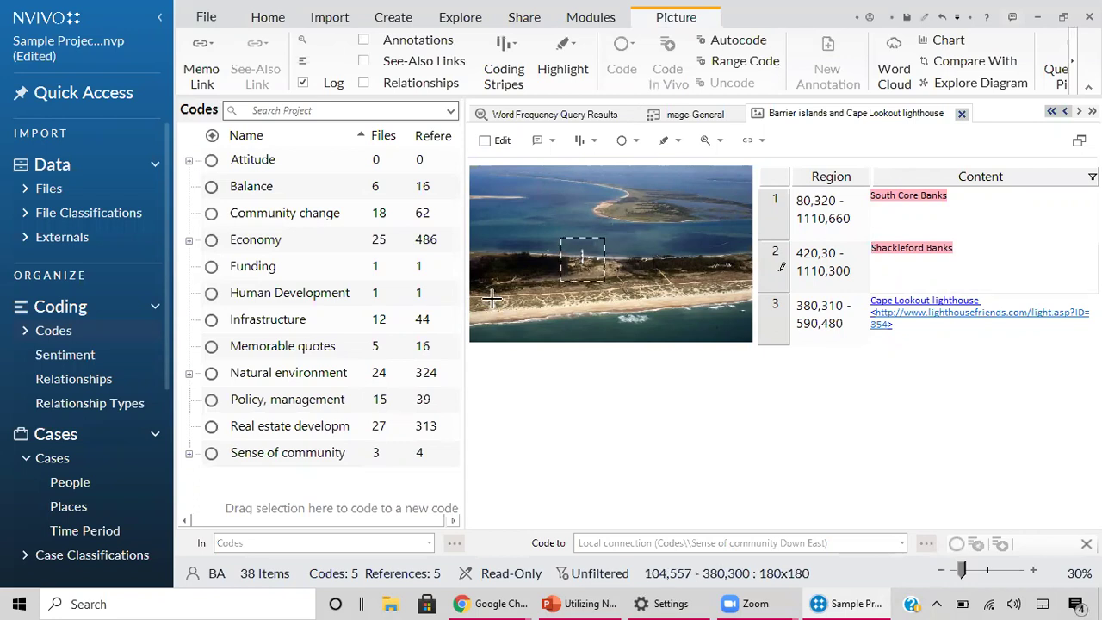
Step: Code a shoreline region of about 1040 x 120 pixels to Natural environment, and select the entire picture as a region
mouse_move(492, 301)
mouse_down()
mouse_move(527, 329)
mouse_move(647, 340)
mouse_move(747, 327)
mouse_up()
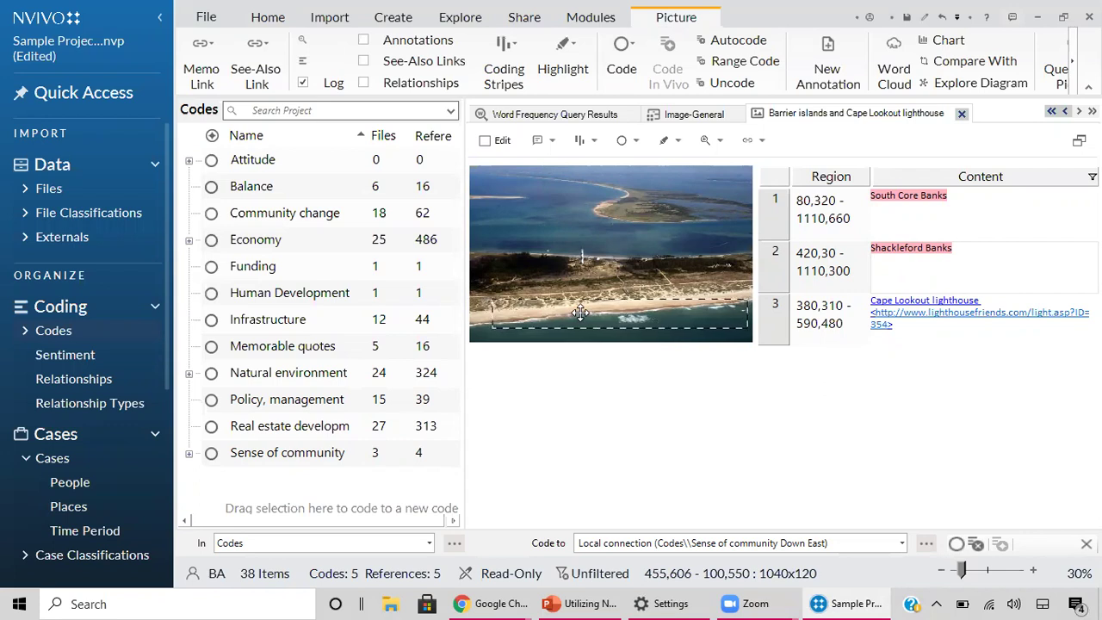
drag(581, 313, 349, 348)
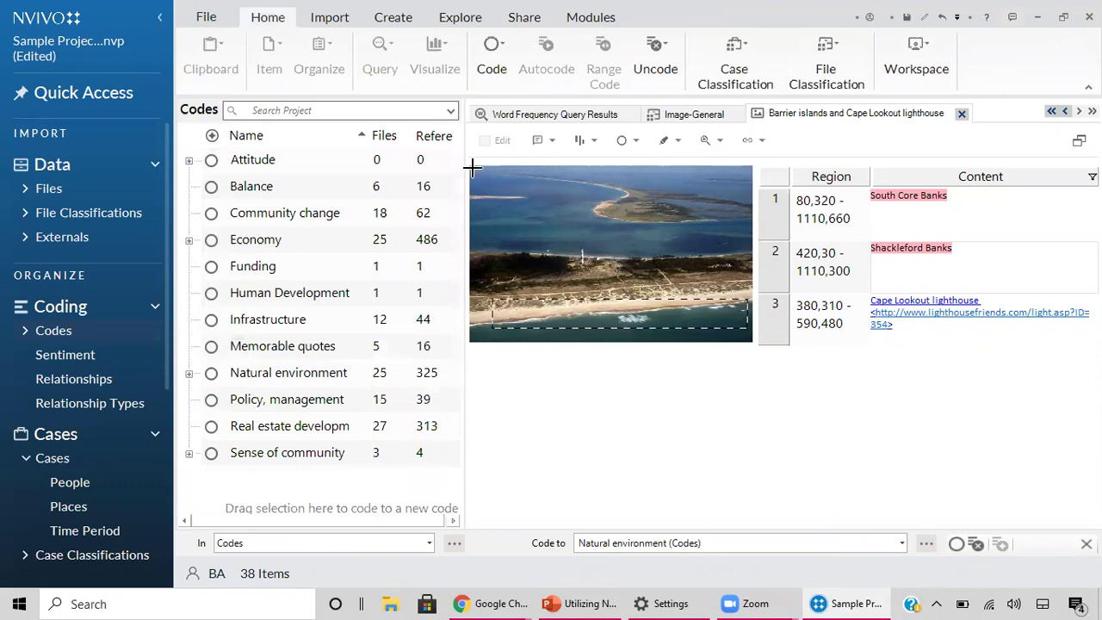
drag(469, 166, 755, 350)
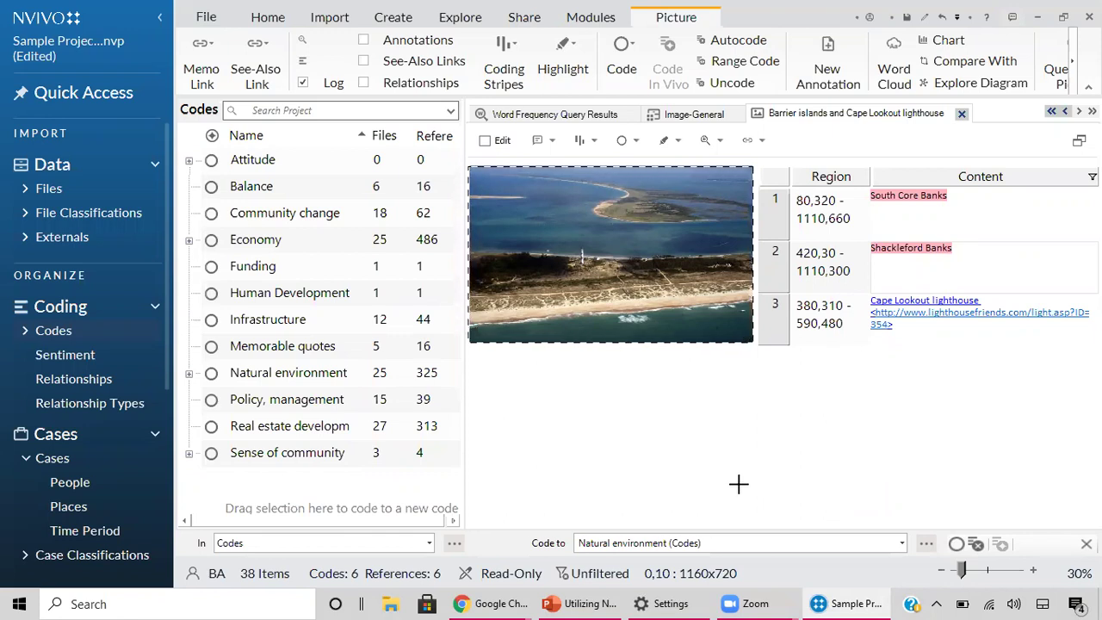
Step: Close the lighthouse picture, the Image-General sheet and the Word Frequency query results
click(961, 115)
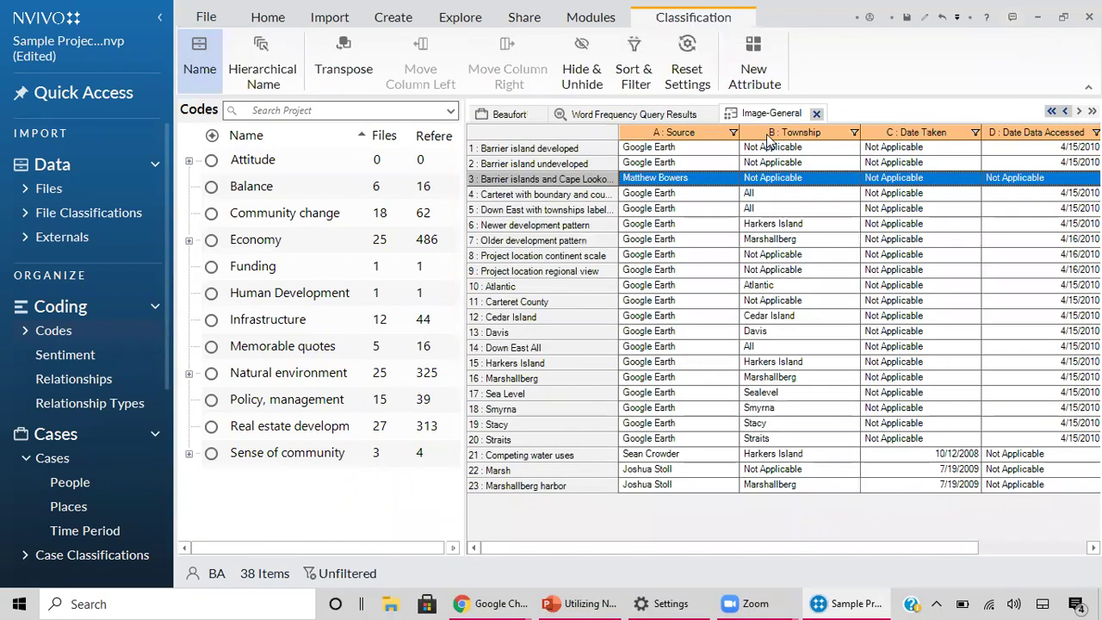
click(816, 115)
click(940, 115)
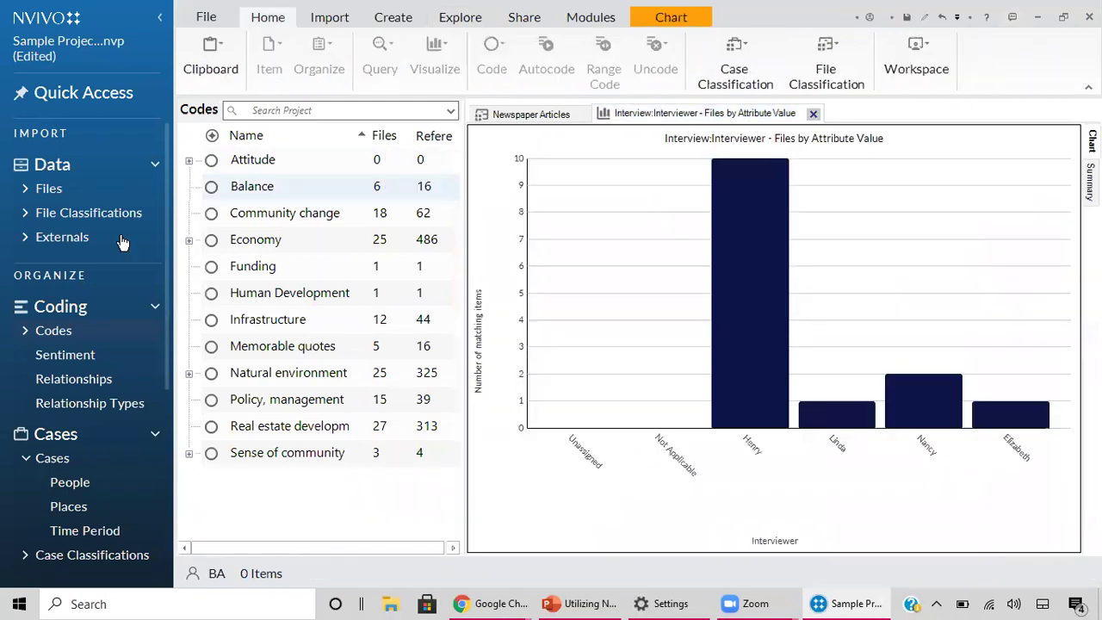
Step: Open the classification sheet of the Reference file classification
click(48, 213)
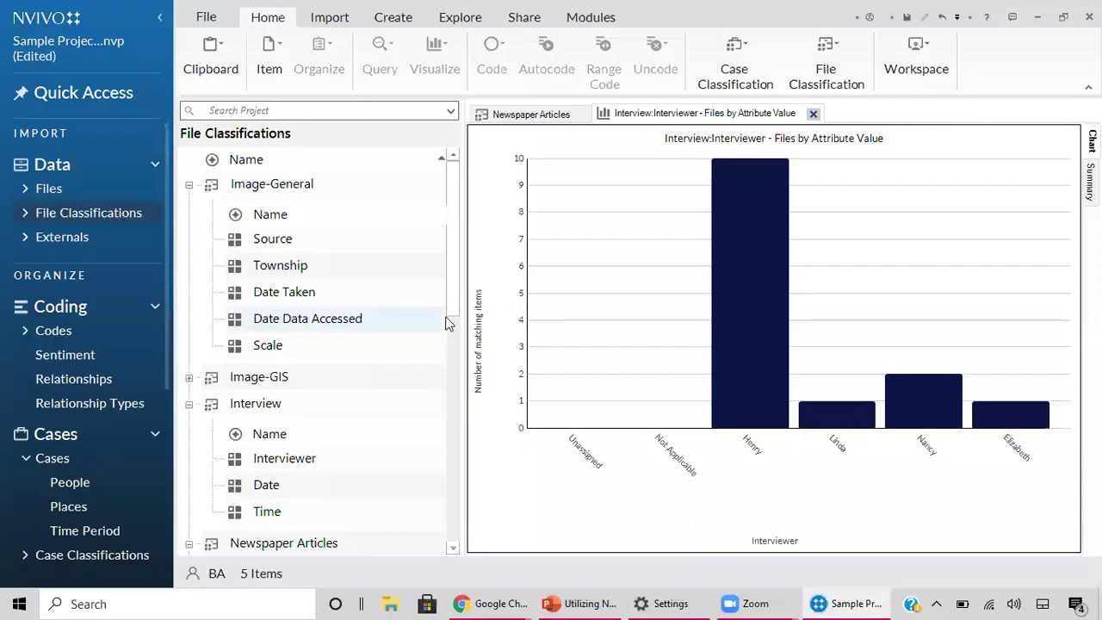
scroll(338, 366, down, 5)
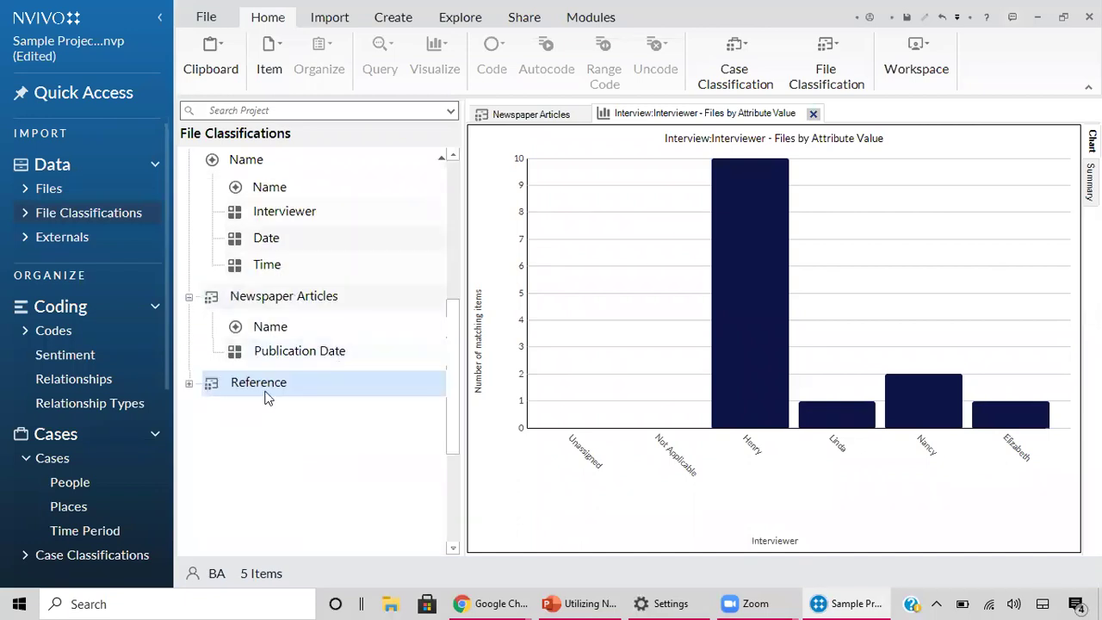
click(265, 391)
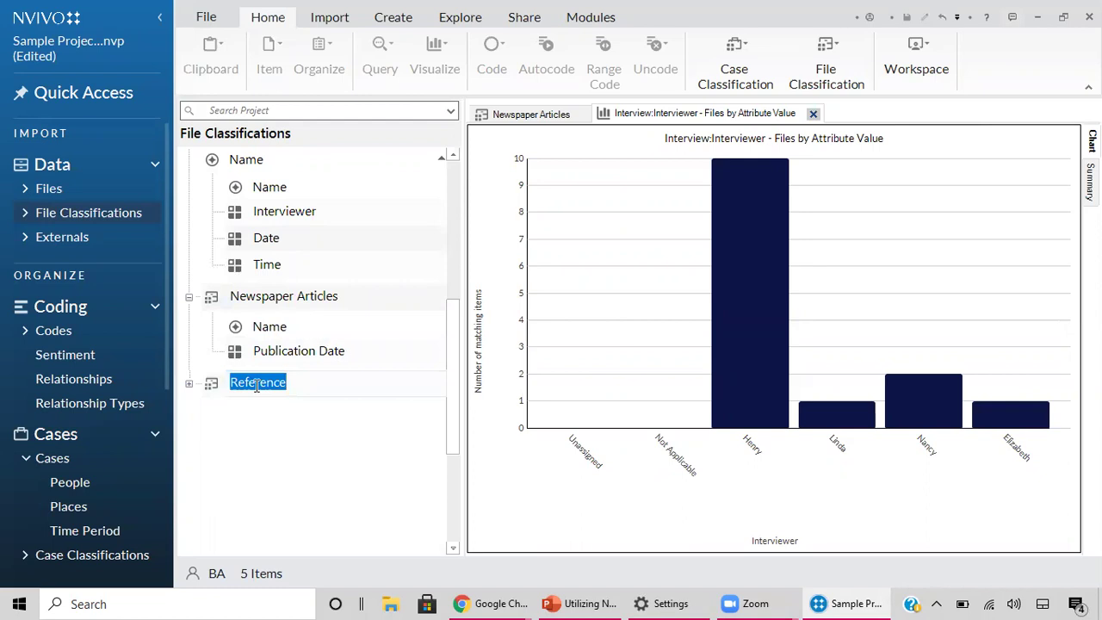
click(215, 389)
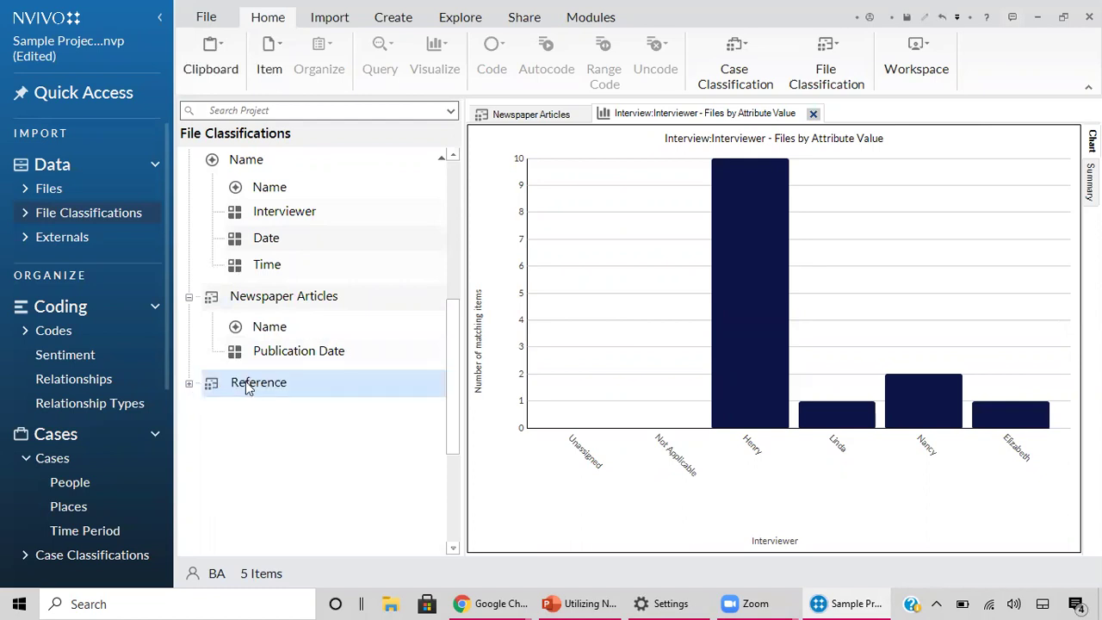
right_click(247, 389)
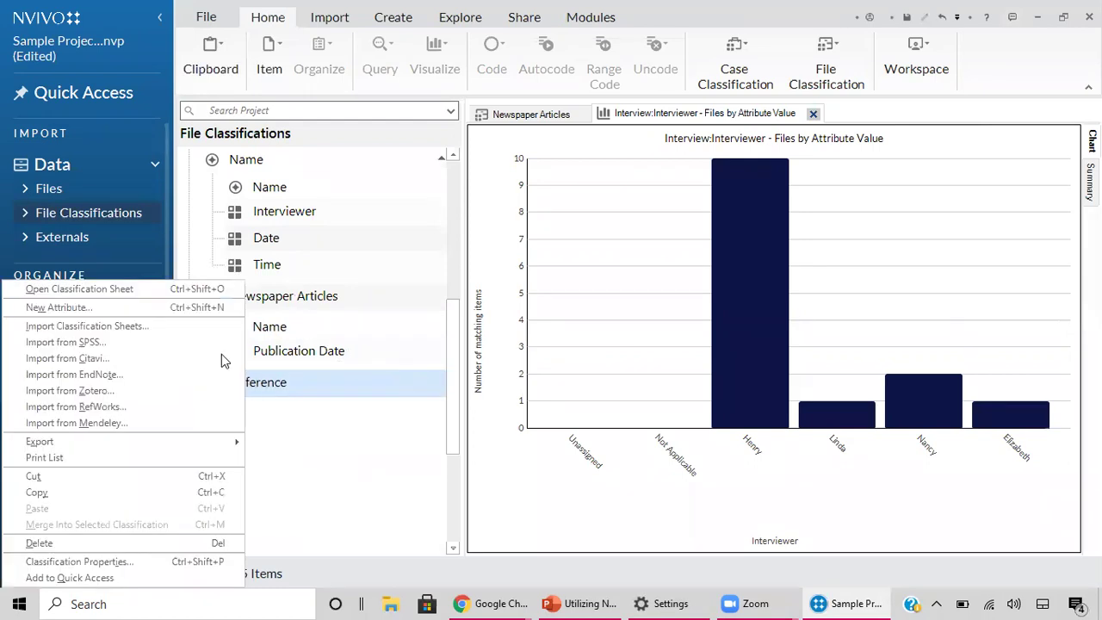
click(198, 293)
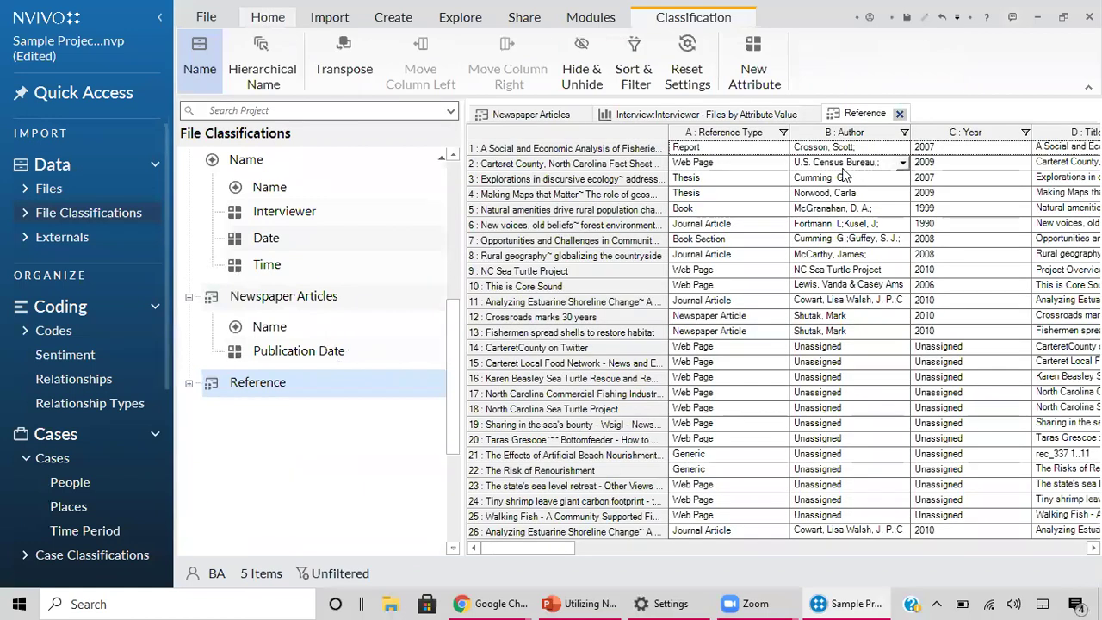
Step: Open the Crossroads marks 30 years newspaper article from its row in the Reference classification sheet
click(556, 318)
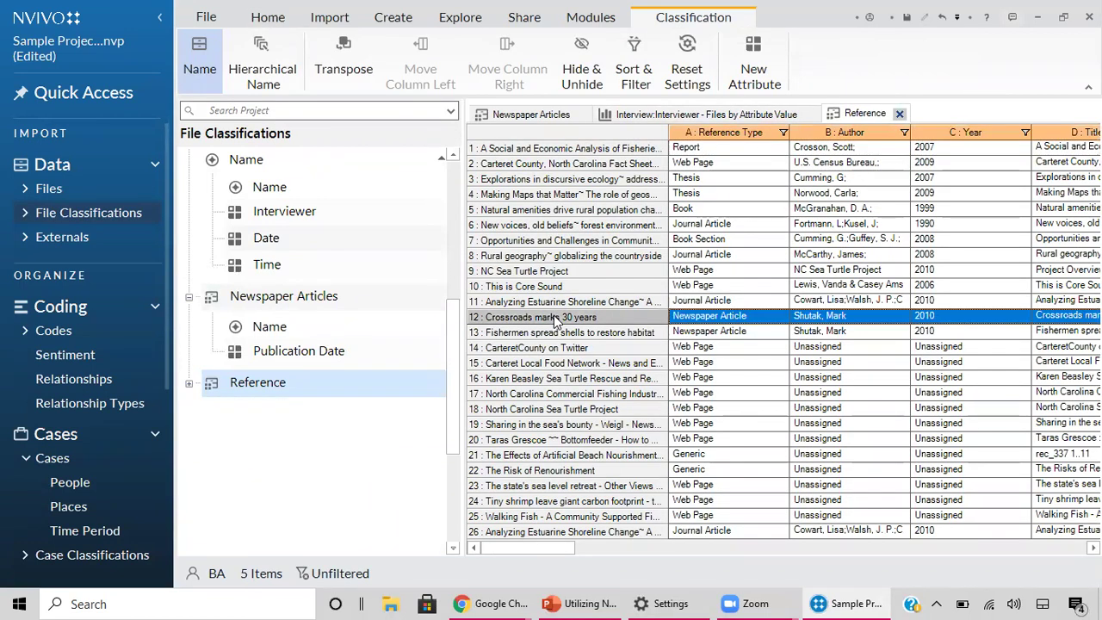
right_click(555, 318)
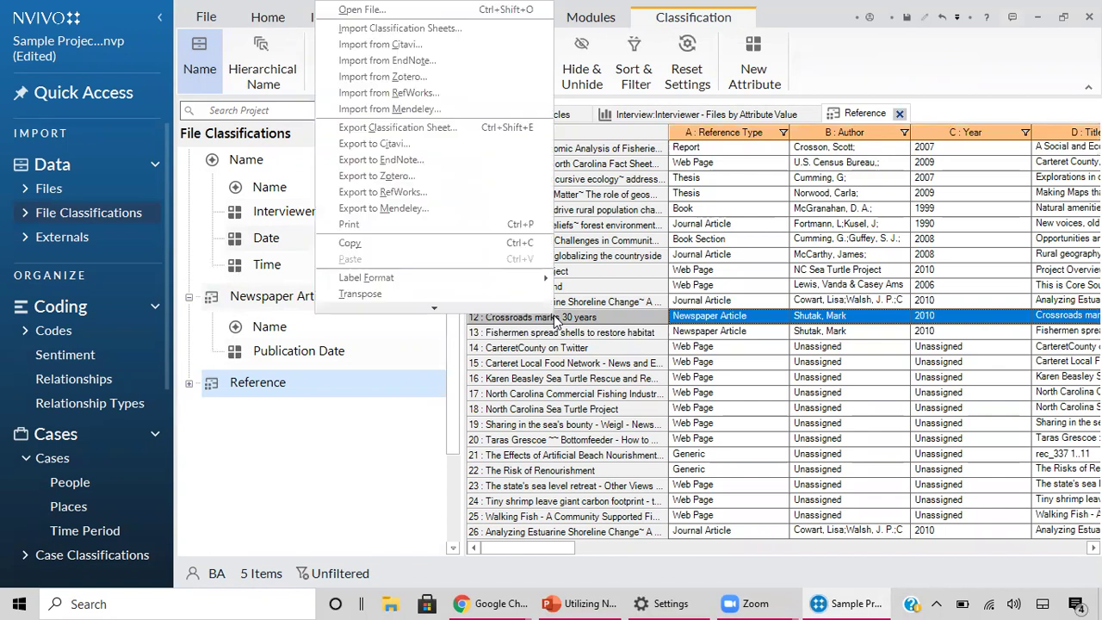
click(354, 34)
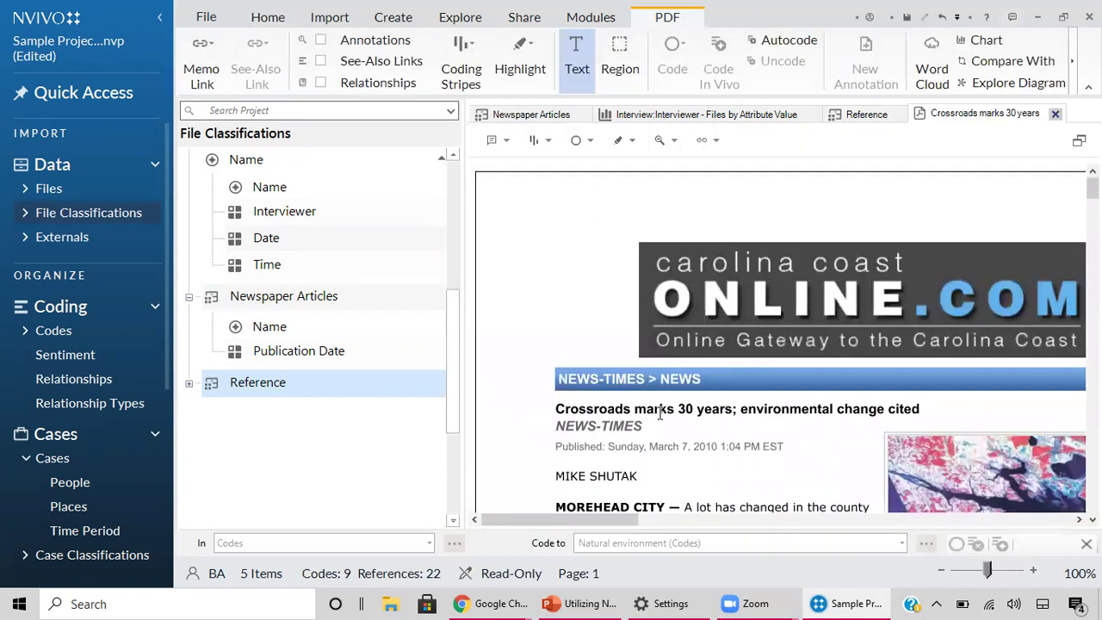
Step: Select the article's opening Morehead City paragraph as text, and select the sea grasses and salt marshes paragraph instead
scroll(661, 414, down, 4)
scroll(704, 326, up, 2)
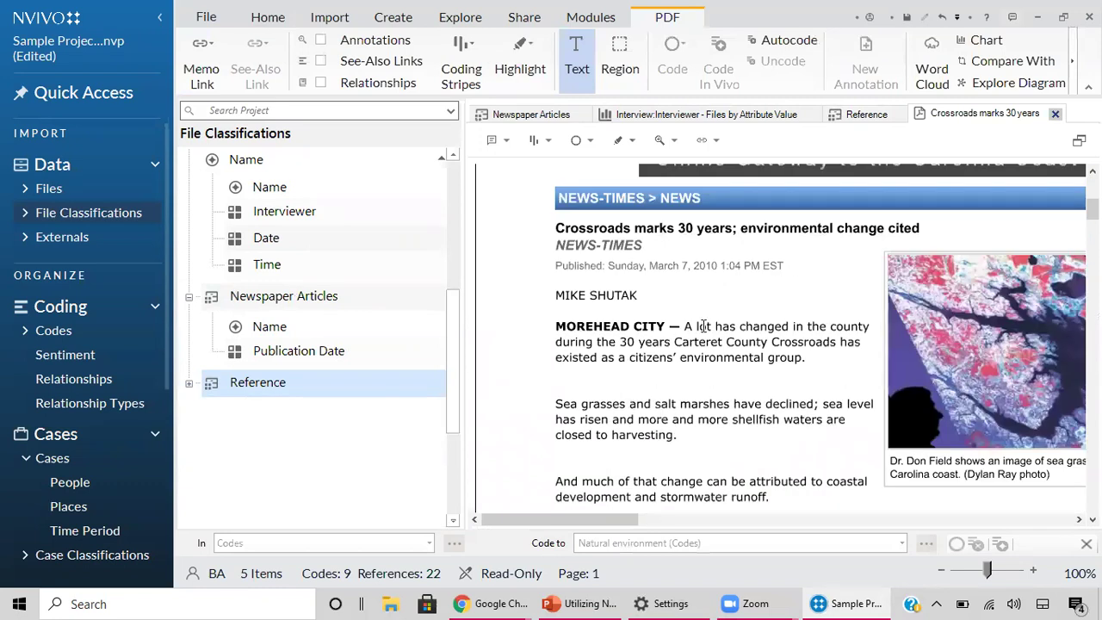
drag(685, 328, 724, 363)
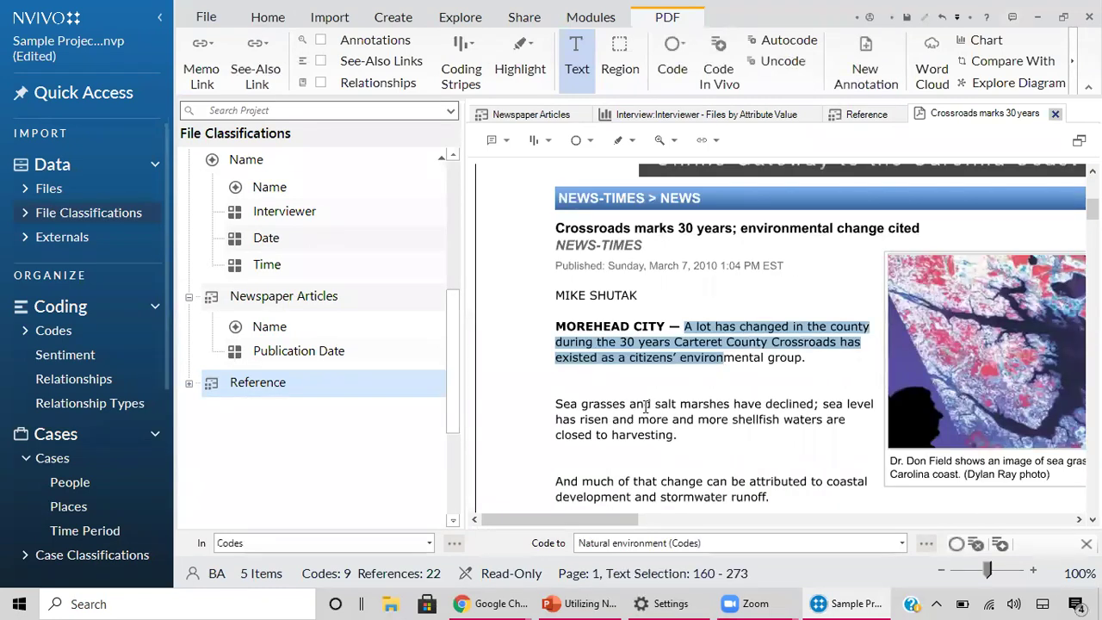
drag(557, 328, 790, 359)
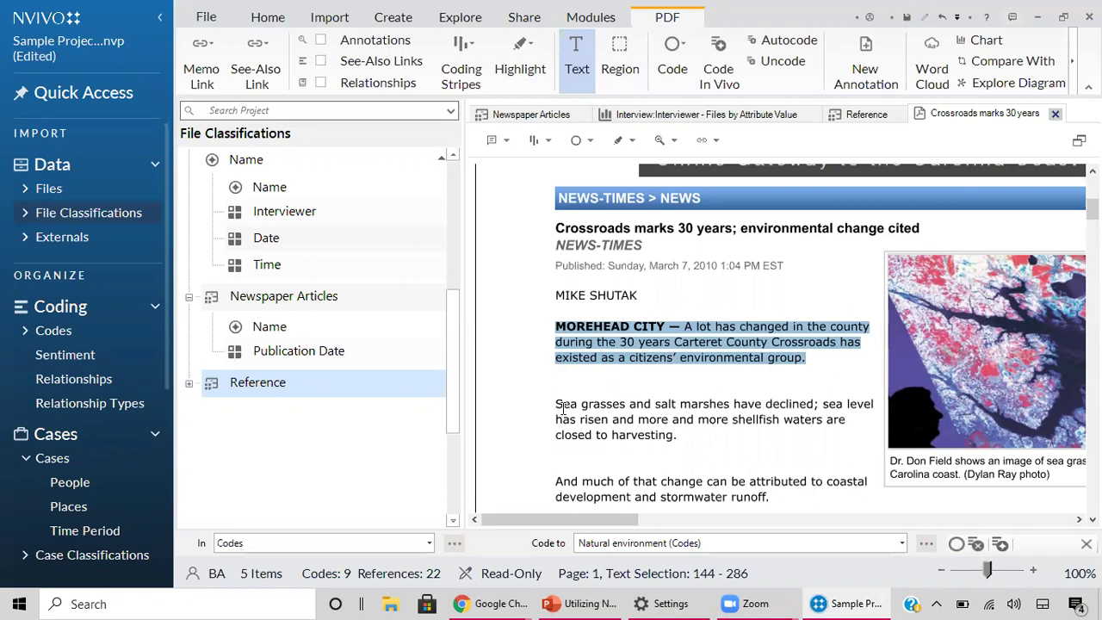
drag(554, 403, 700, 443)
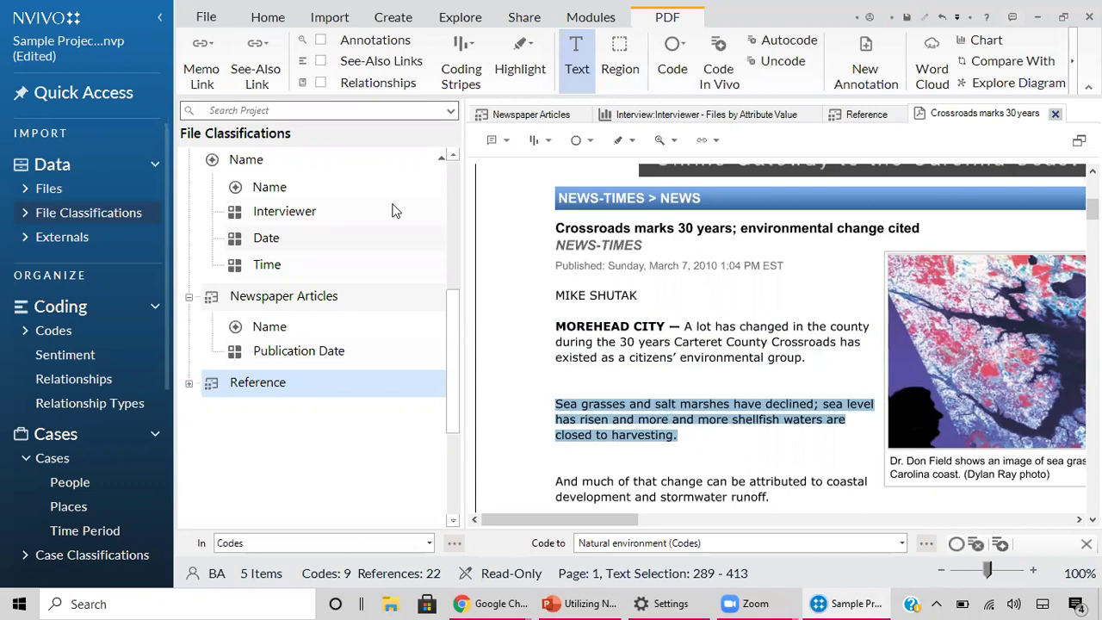
Step: List the project's codes beside the article, save the project and clear the text selection
click(53, 331)
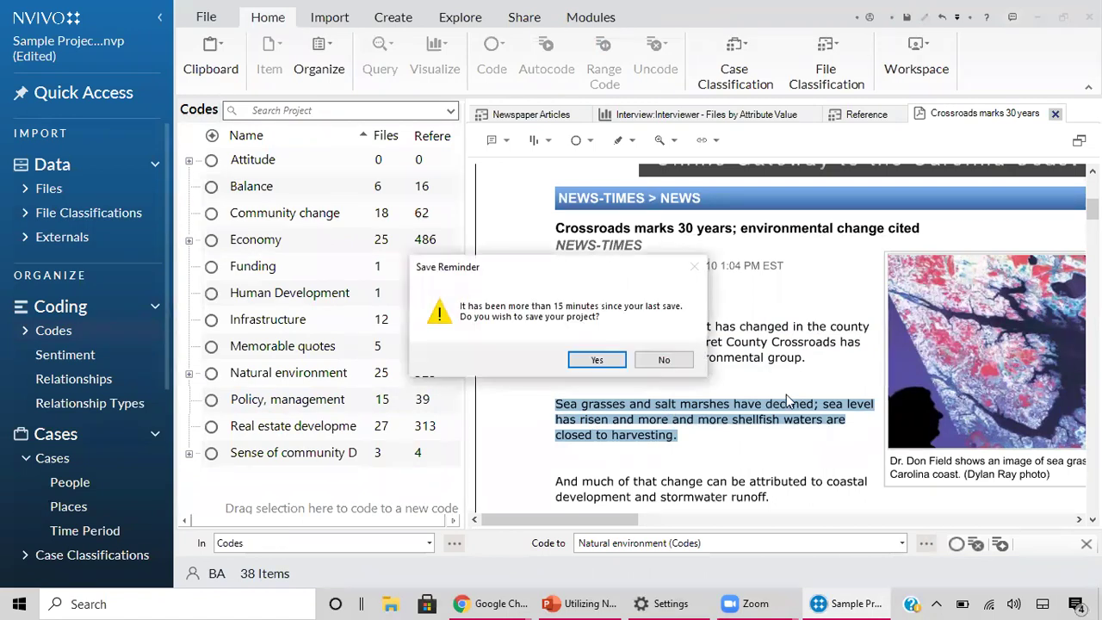
click(598, 360)
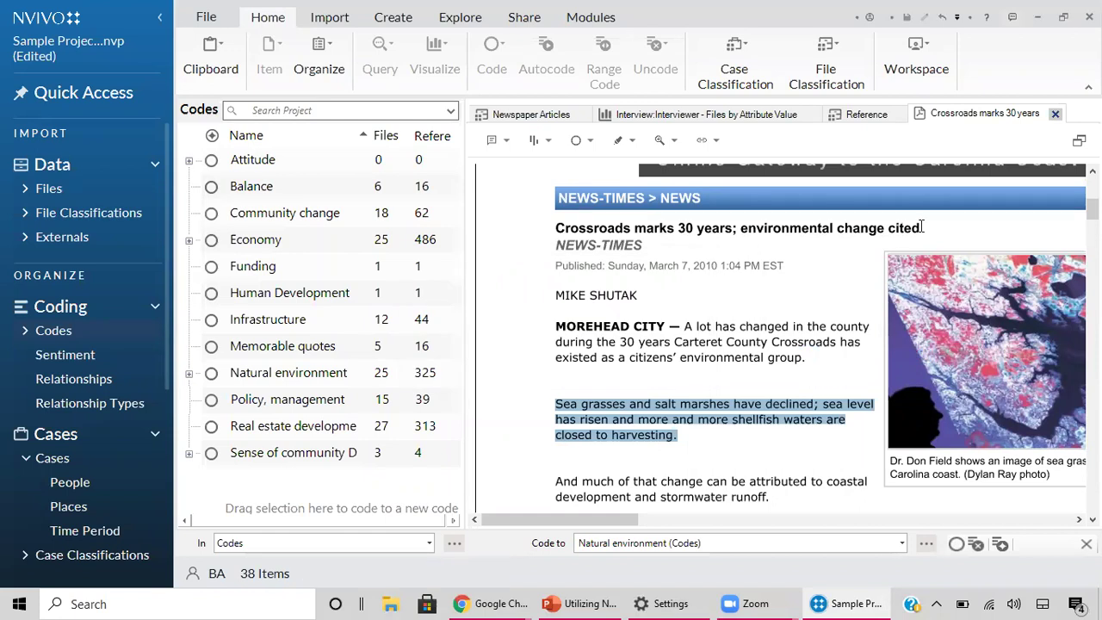
click(950, 314)
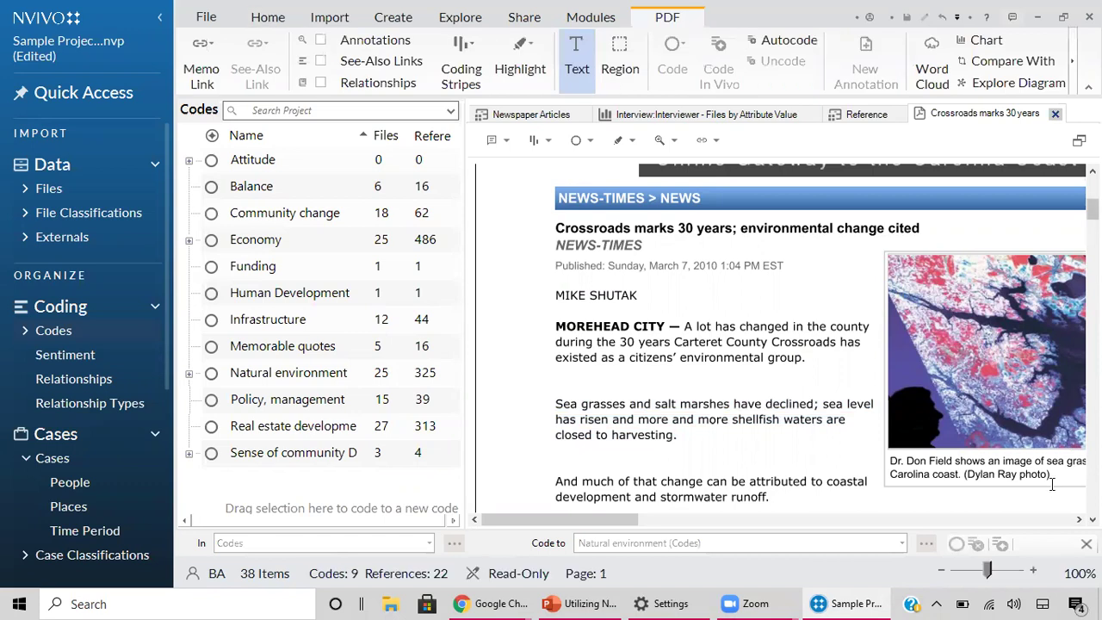
Step: Try to select the sea grass picture in text selection mode, and select its caption and the article's opening paragraph
drag(1047, 463, 997, 418)
drag(1053, 472, 890, 463)
drag(607, 520, 976, 511)
click(1071, 232)
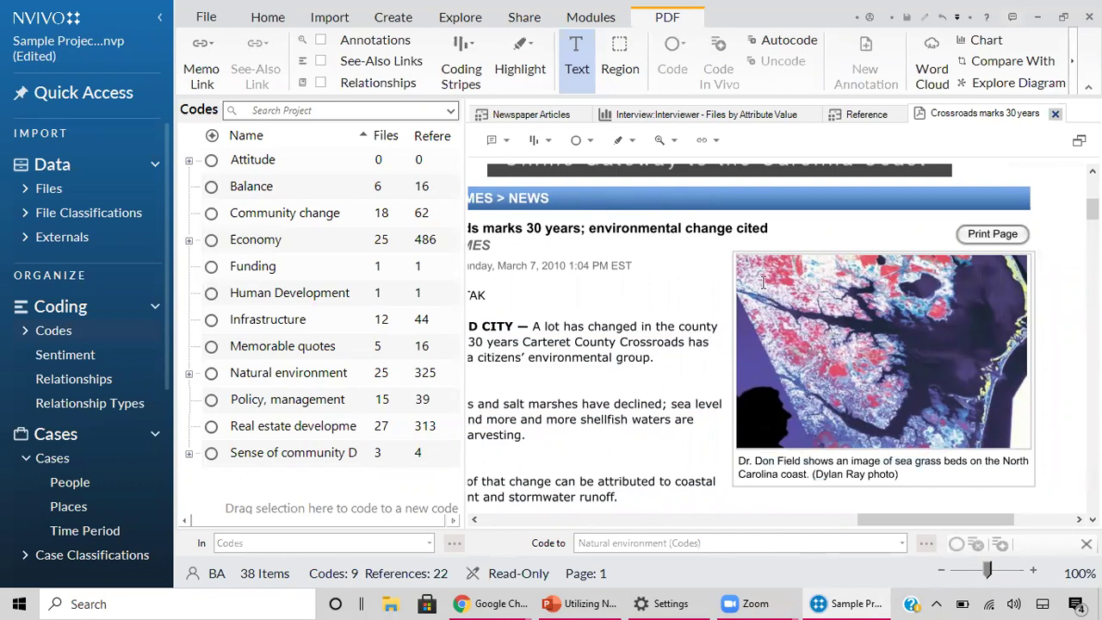
mouse_move(639, 321)
mouse_down()
mouse_move(855, 416)
mouse_move(917, 457)
mouse_move(954, 514)
mouse_up()
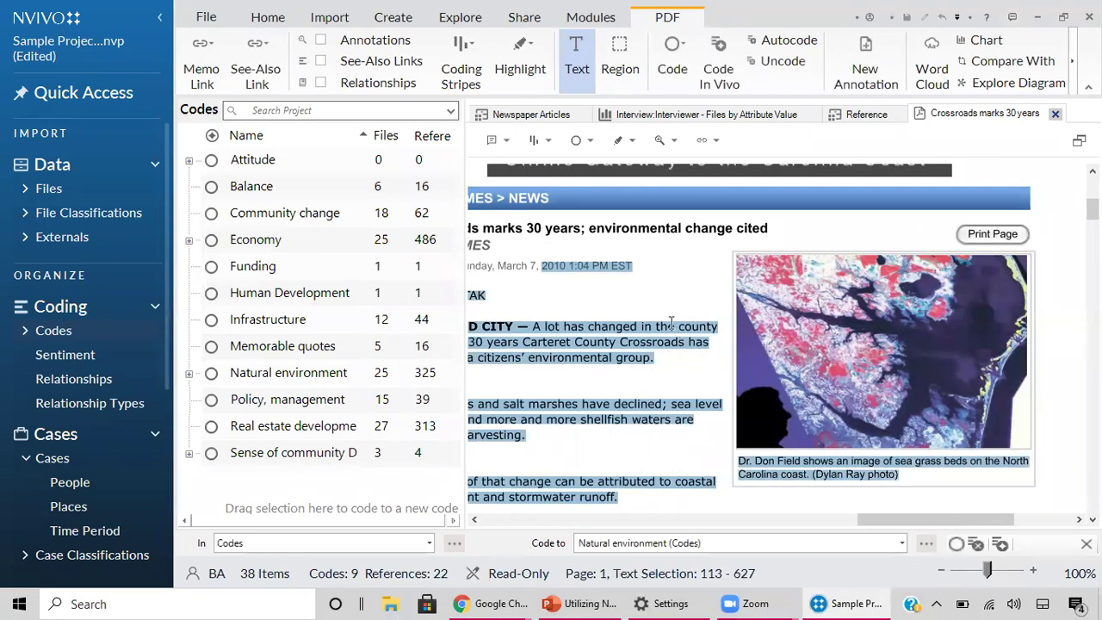
click(621, 343)
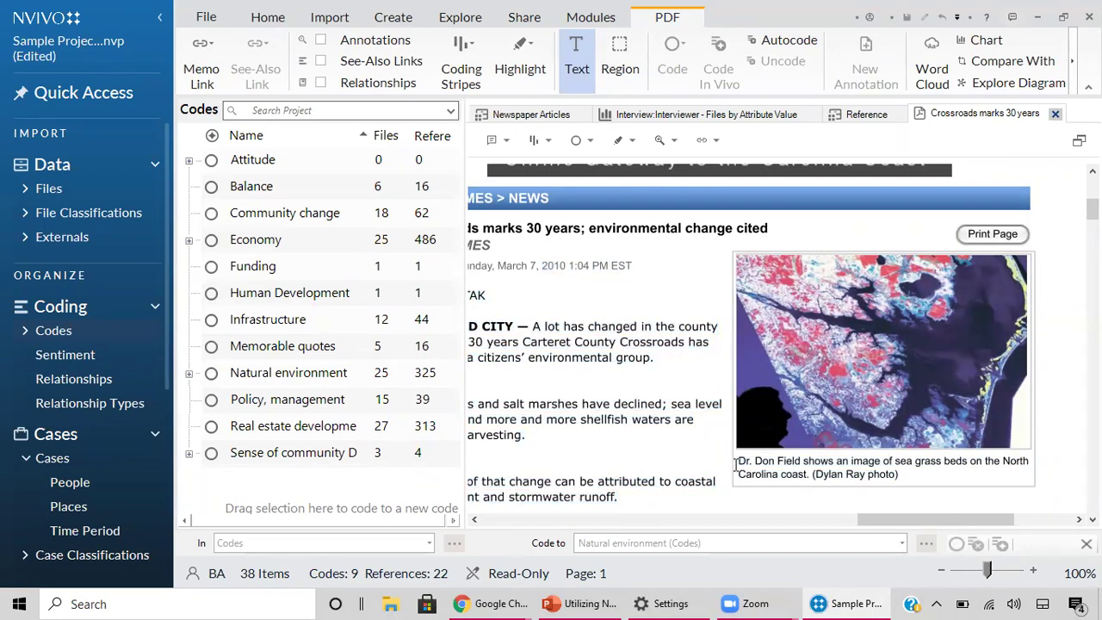
drag(819, 470, 913, 484)
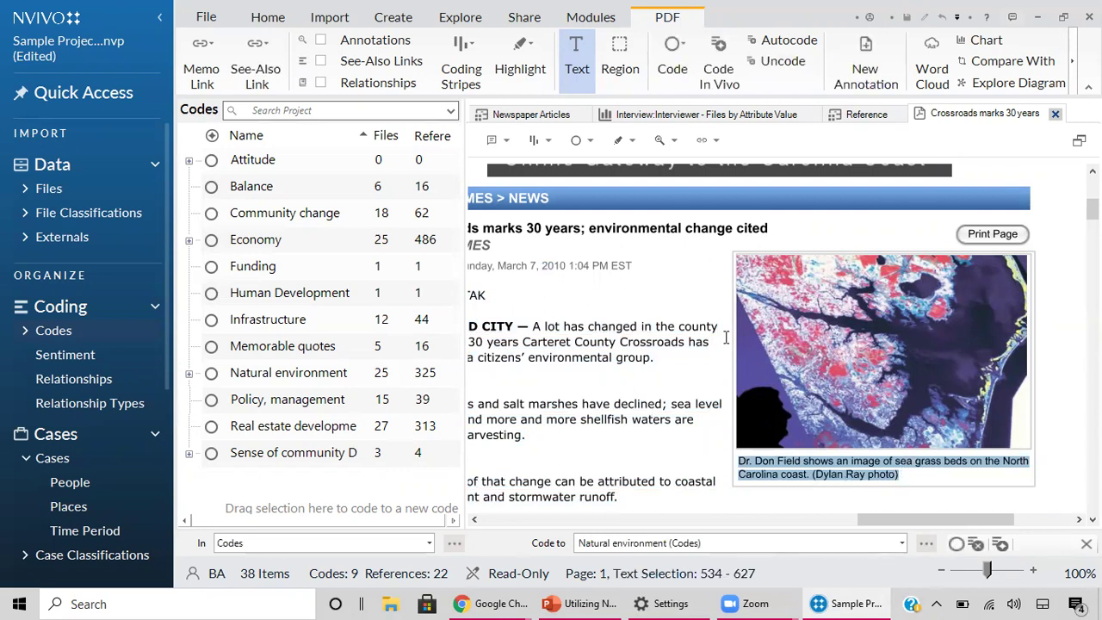
click(721, 248)
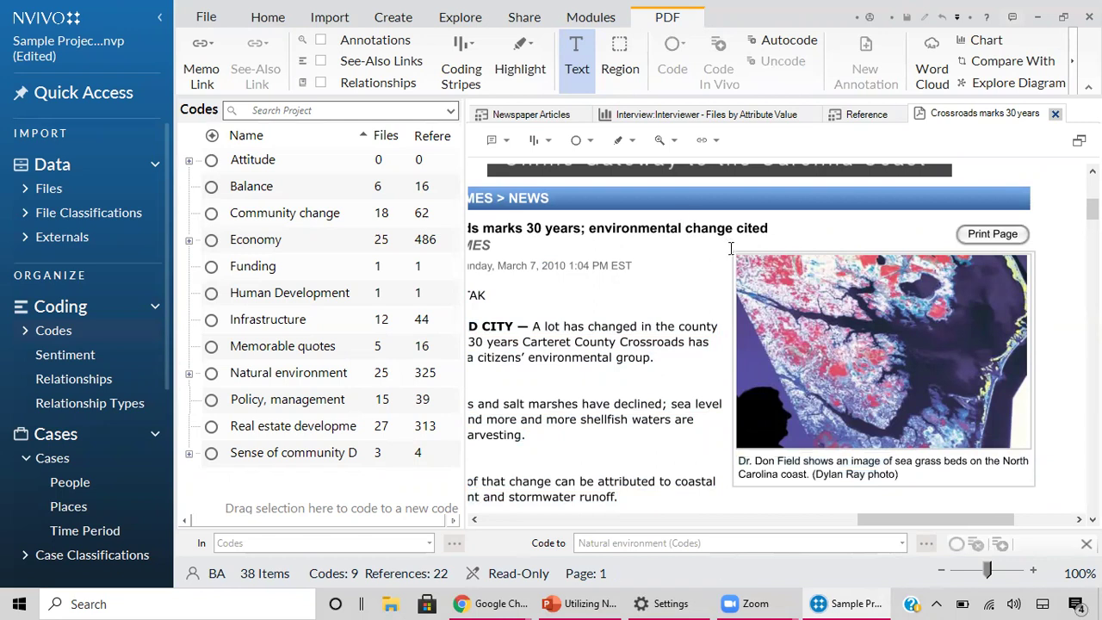
drag(733, 229, 866, 334)
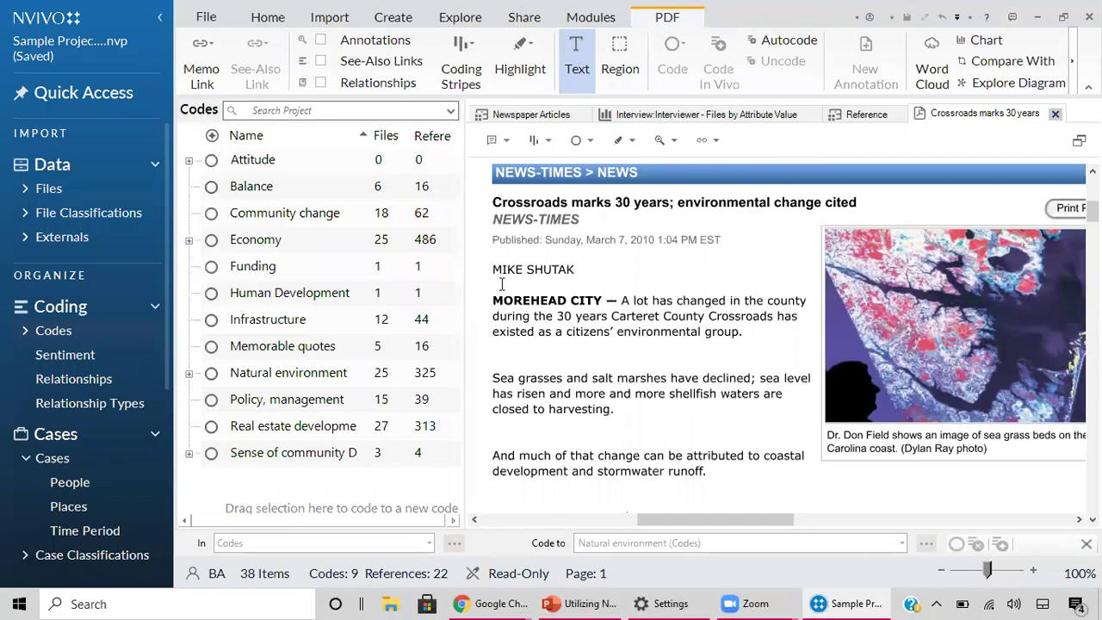
drag(515, 300, 675, 355)
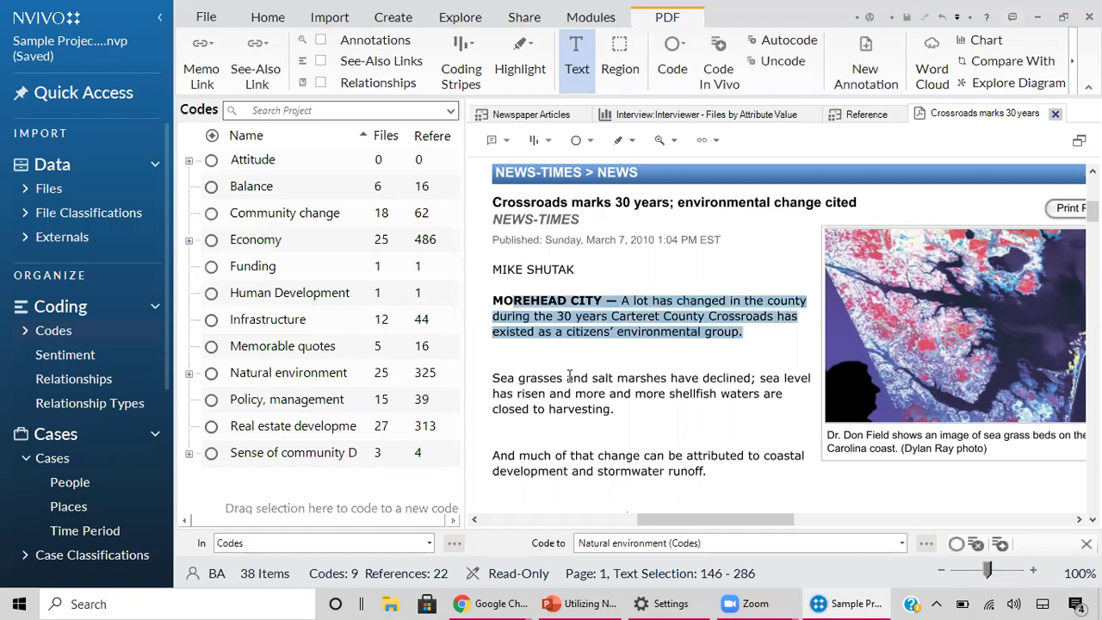
Step: Clear the text selection and switch the PDF selection mode from Text to Region for selecting the sea grass picture
click(825, 222)
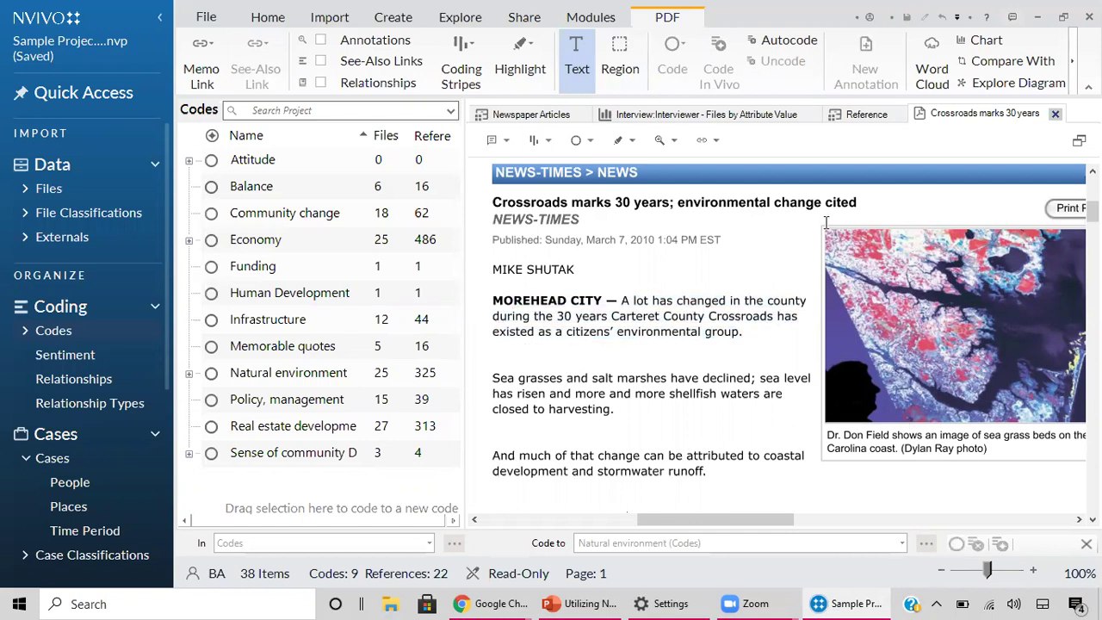
mouse_move(955, 363)
mouse_down()
mouse_move(1016, 442)
mouse_move(939, 434)
mouse_move(1003, 452)
mouse_move(955, 452)
mouse_move(788, 406)
mouse_up()
click(789, 406)
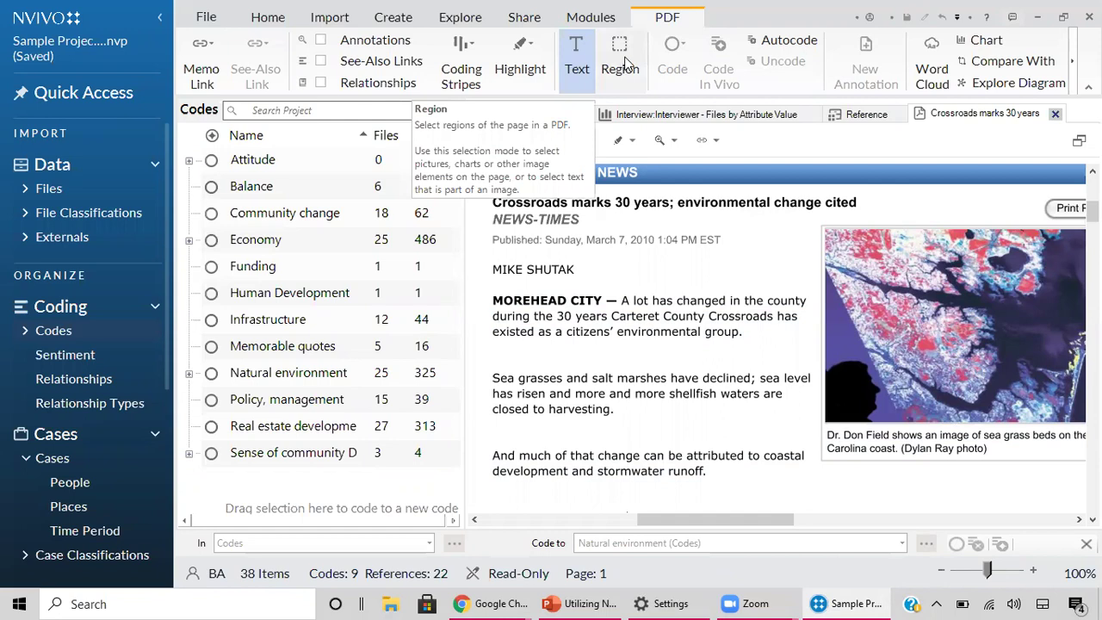
click(576, 57)
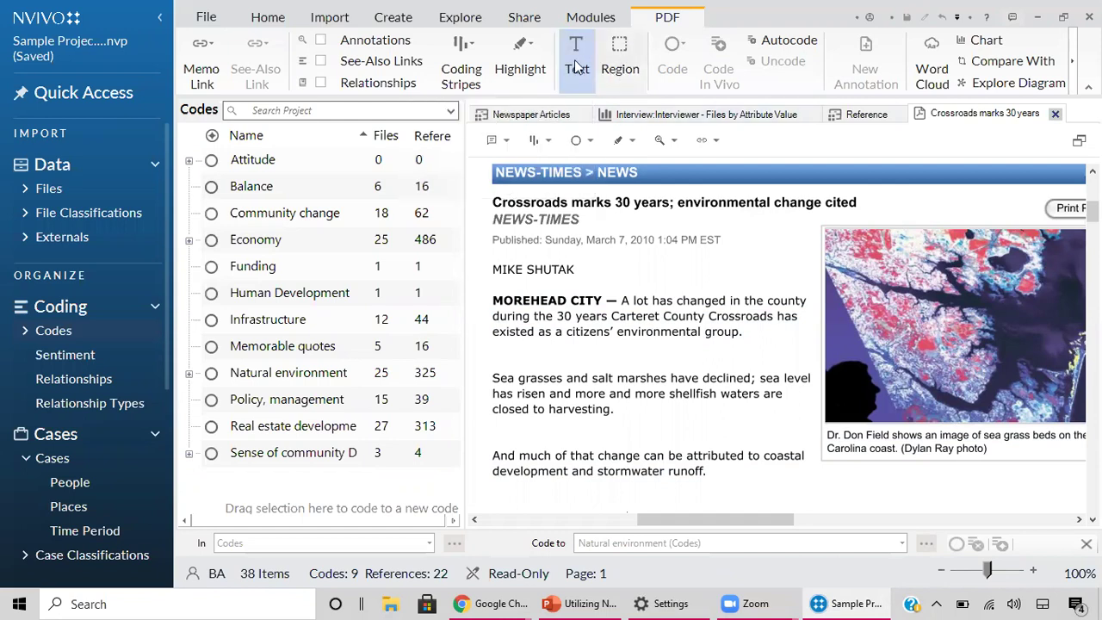
click(627, 67)
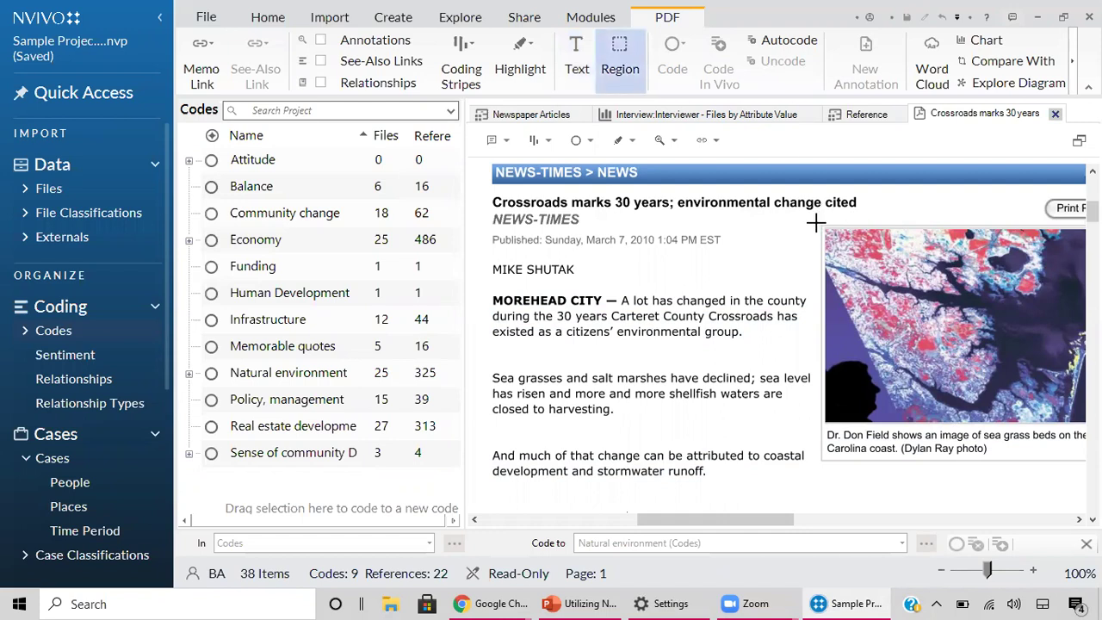
Step: Select the sea grass picture in the article as a region, and reselect it as a larger region including its caption
drag(816, 223, 1087, 422)
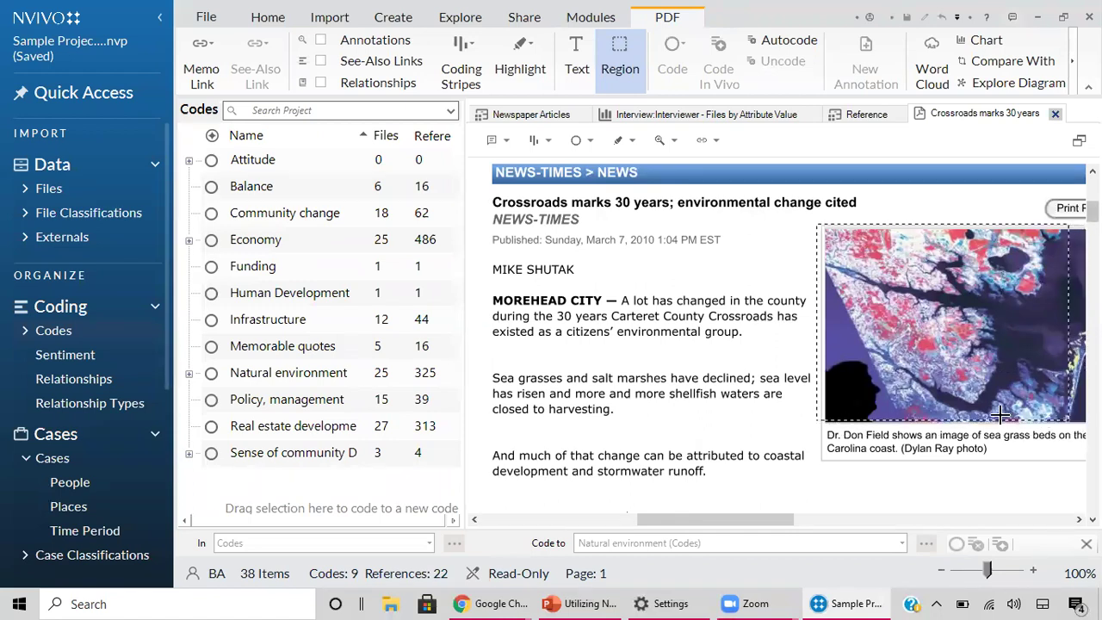
drag(1078, 420, 1079, 421)
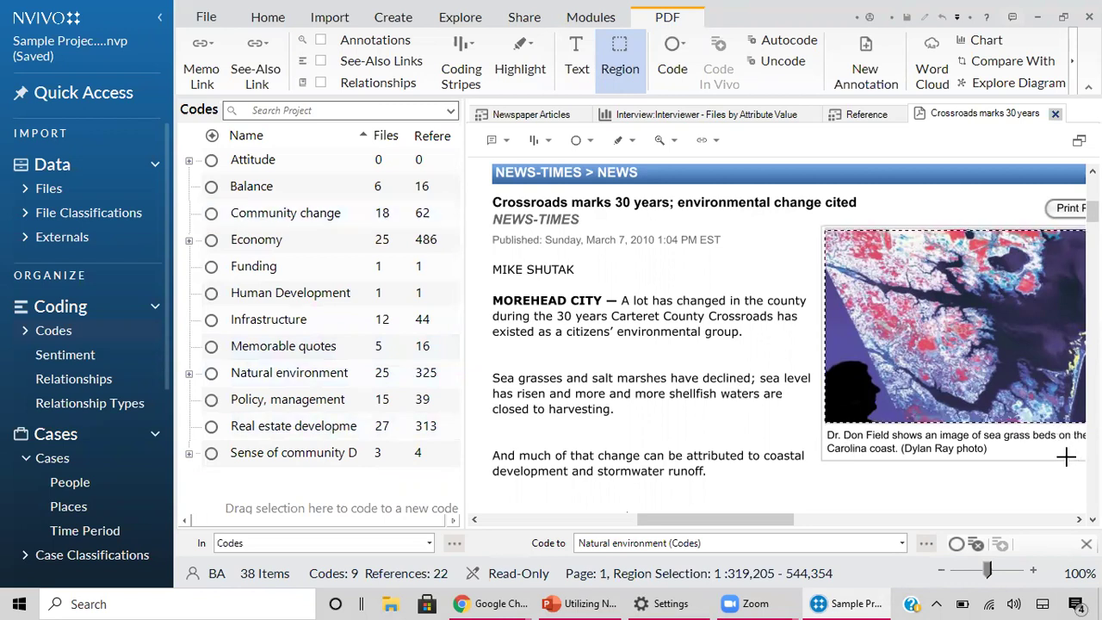
drag(1081, 458, 821, 222)
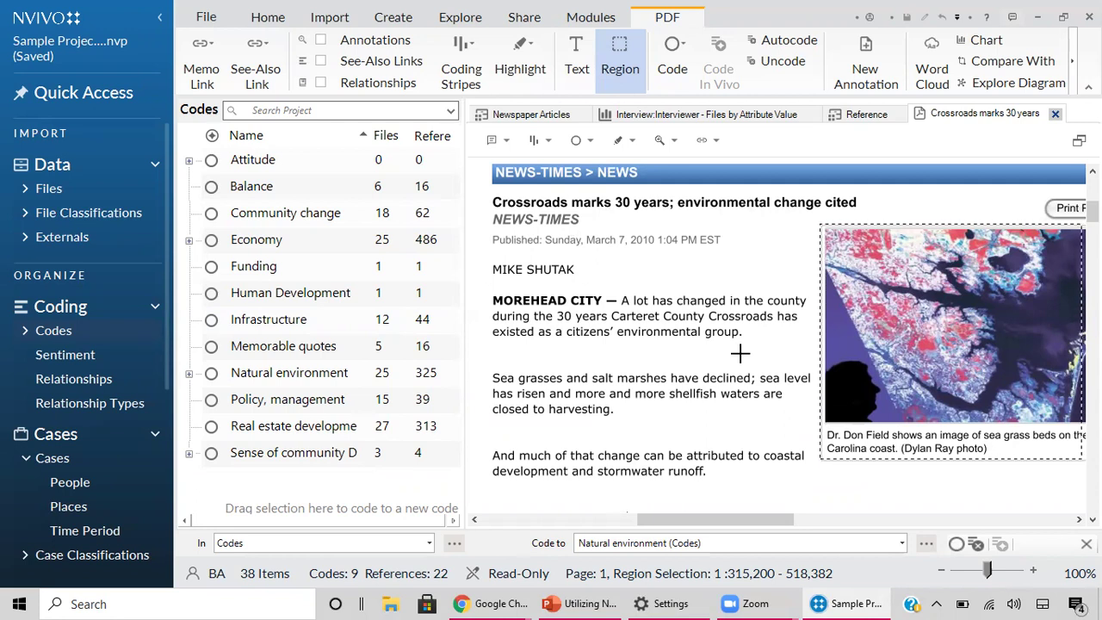
Step: Select the Morehead City paragraph in Text selection mode, and switch the PDF selection mode back to Region
click(579, 53)
drag(559, 300, 670, 358)
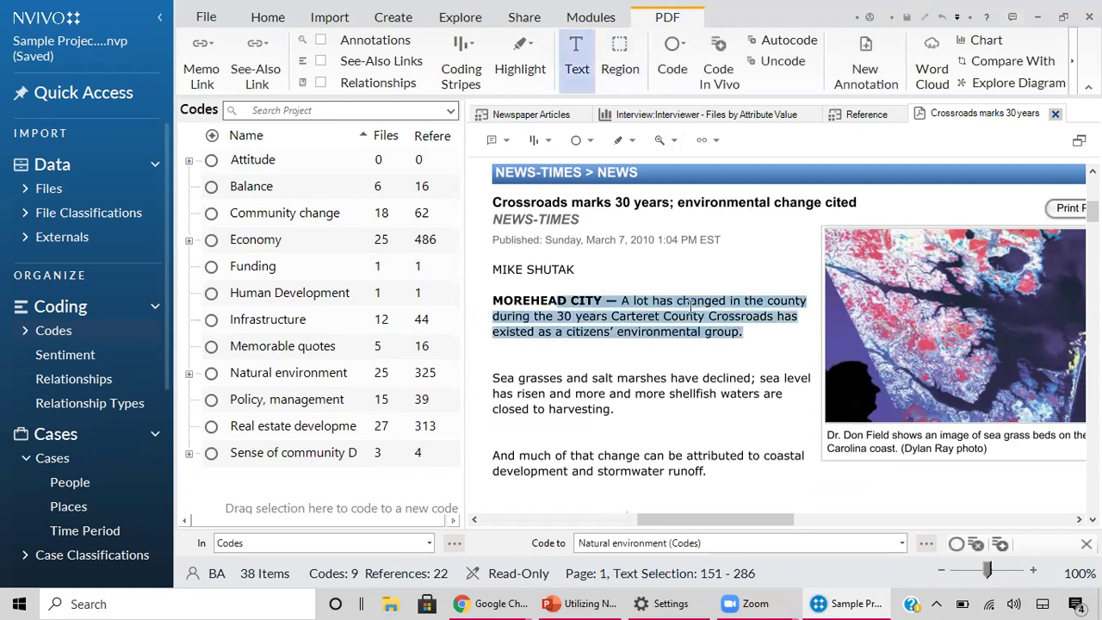
click(631, 69)
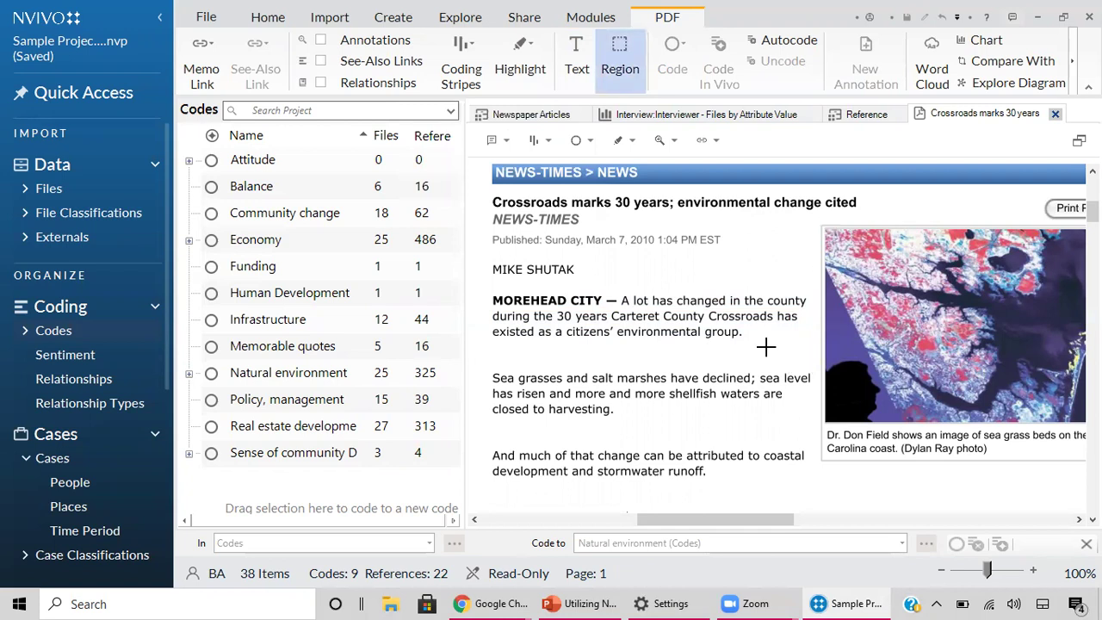
Step: Look over the Crossroads article from its masthead through the body text and picture
scroll(766, 346, down, 8)
scroll(766, 346, up, 12)
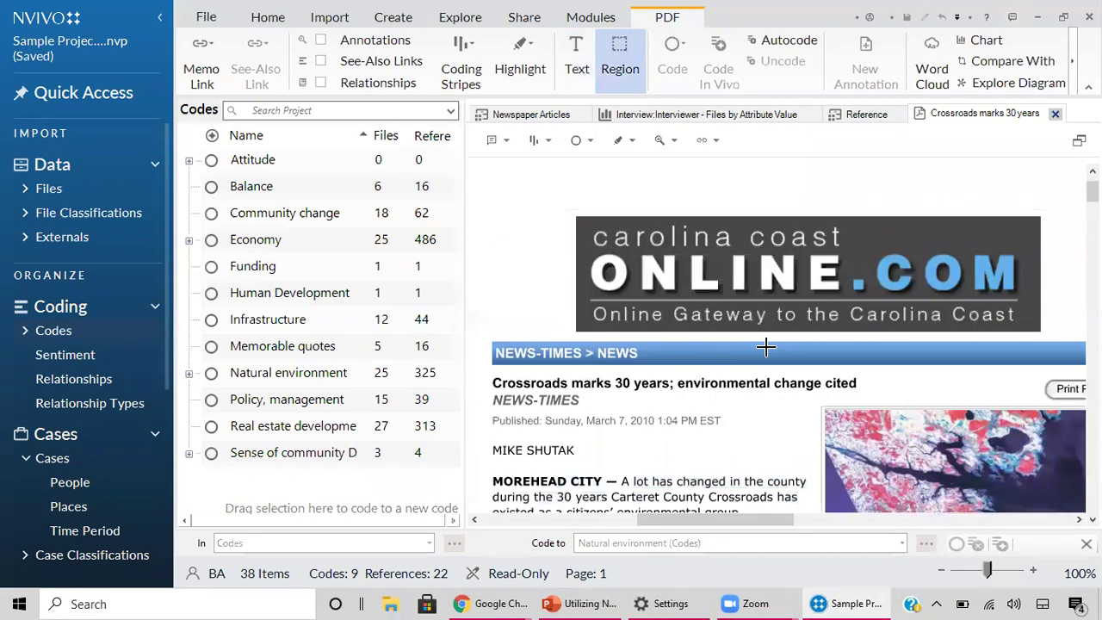
scroll(766, 346, down, 6)
scroll(766, 346, down, 4)
scroll(766, 346, up, 7)
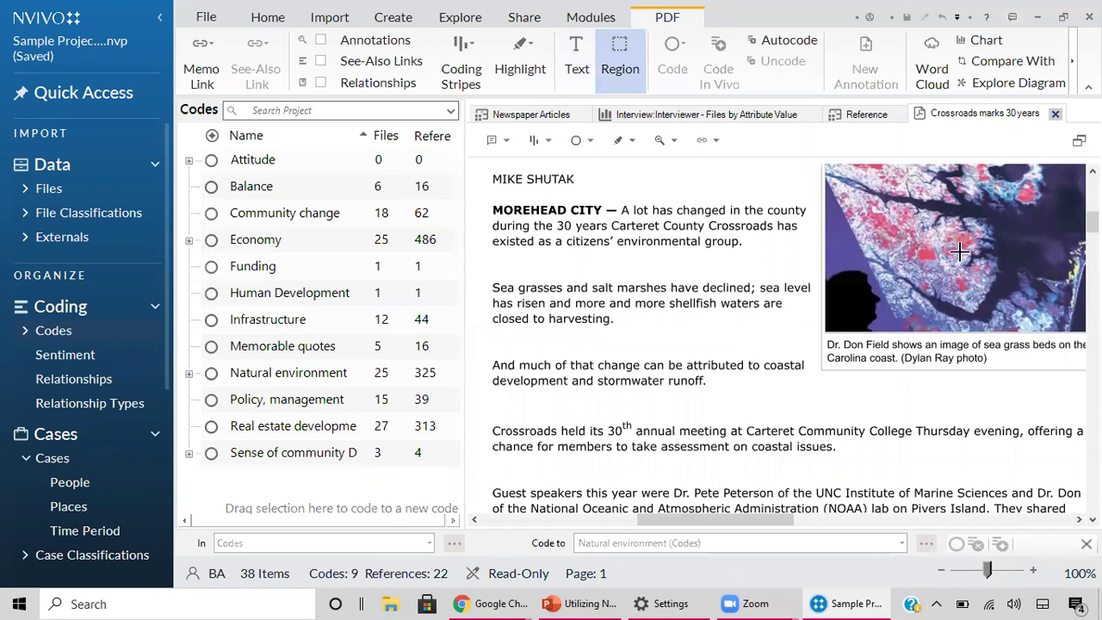
scroll(767, 469, down, 8)
scroll(767, 469, up, 12)
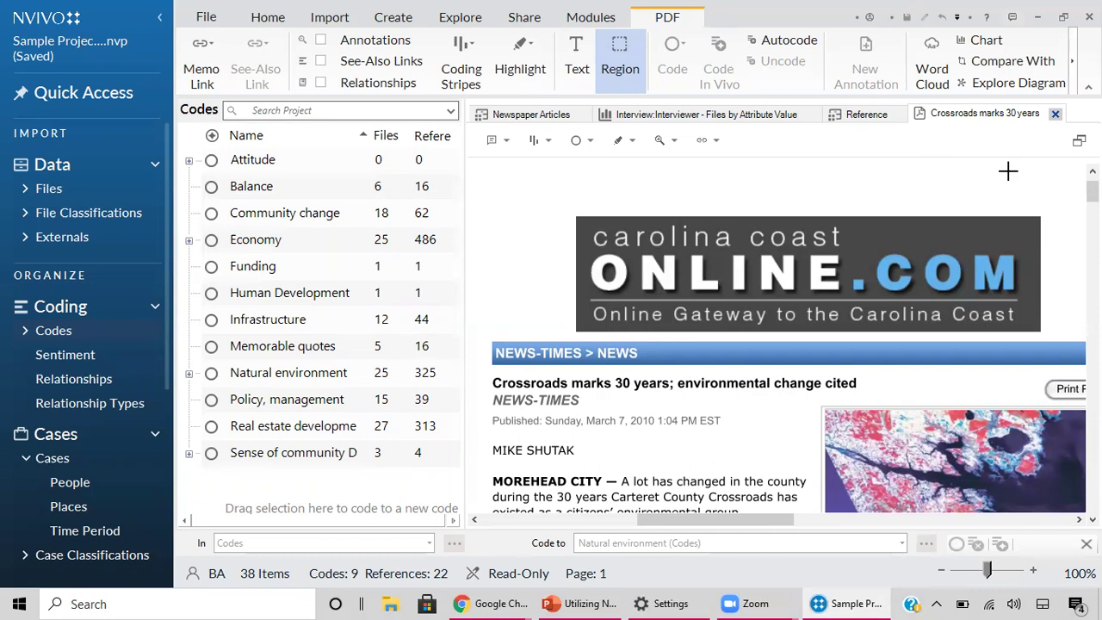
Step: Close the Crossroads article, the Reference classification sheet and the chart of interview files by interviewer
click(1057, 117)
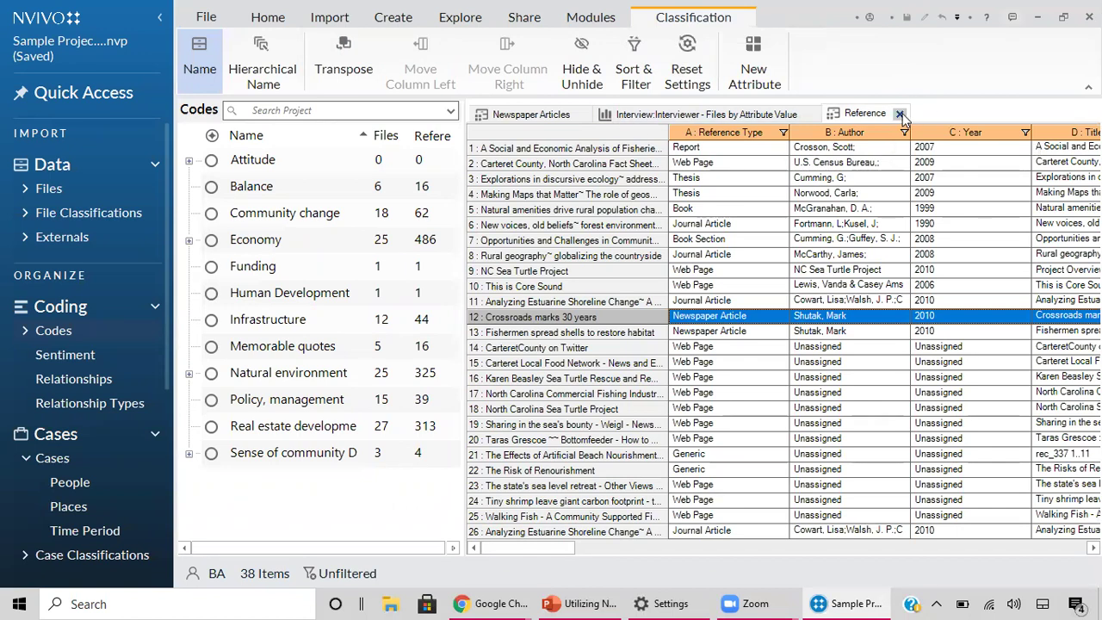
click(899, 114)
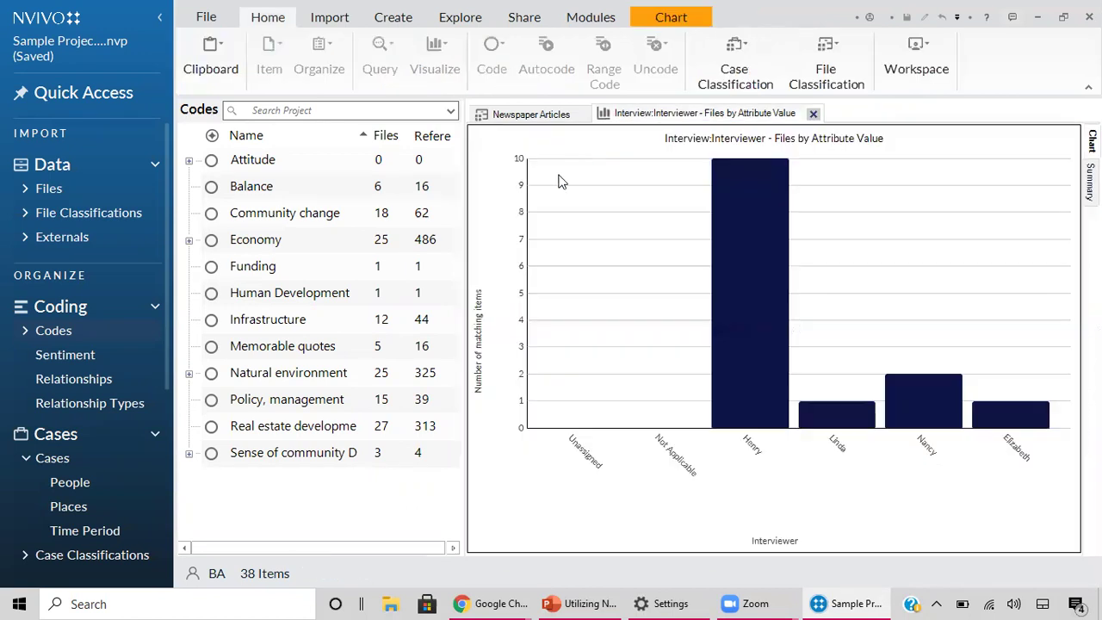
click(813, 113)
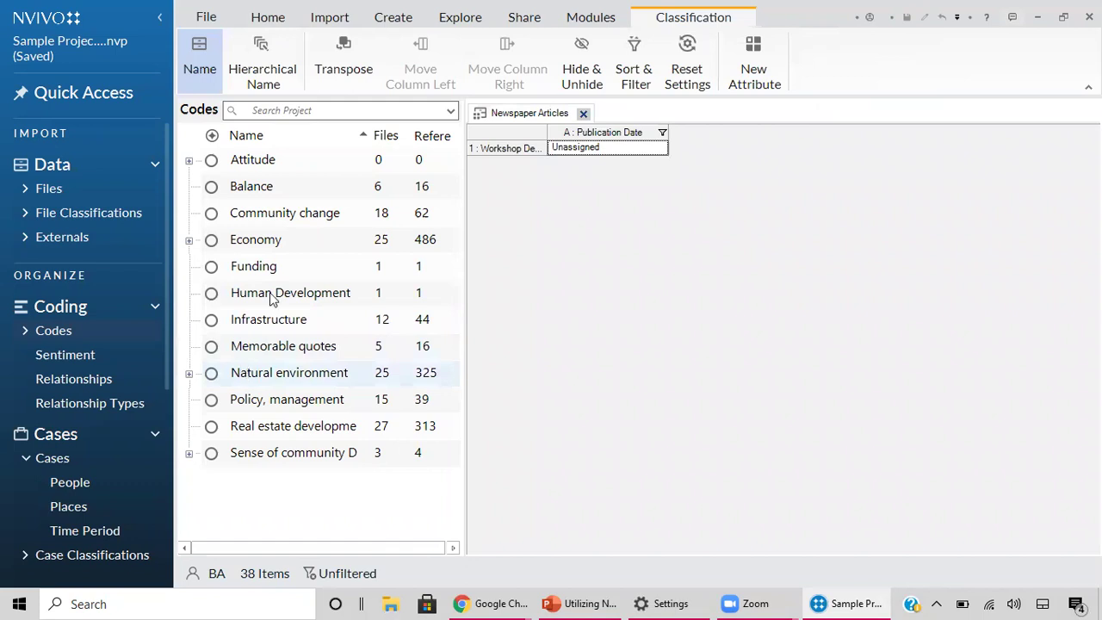
Step: Expand the Image-GIS file classification to list its attributes, and open its classification sheet
click(75, 217)
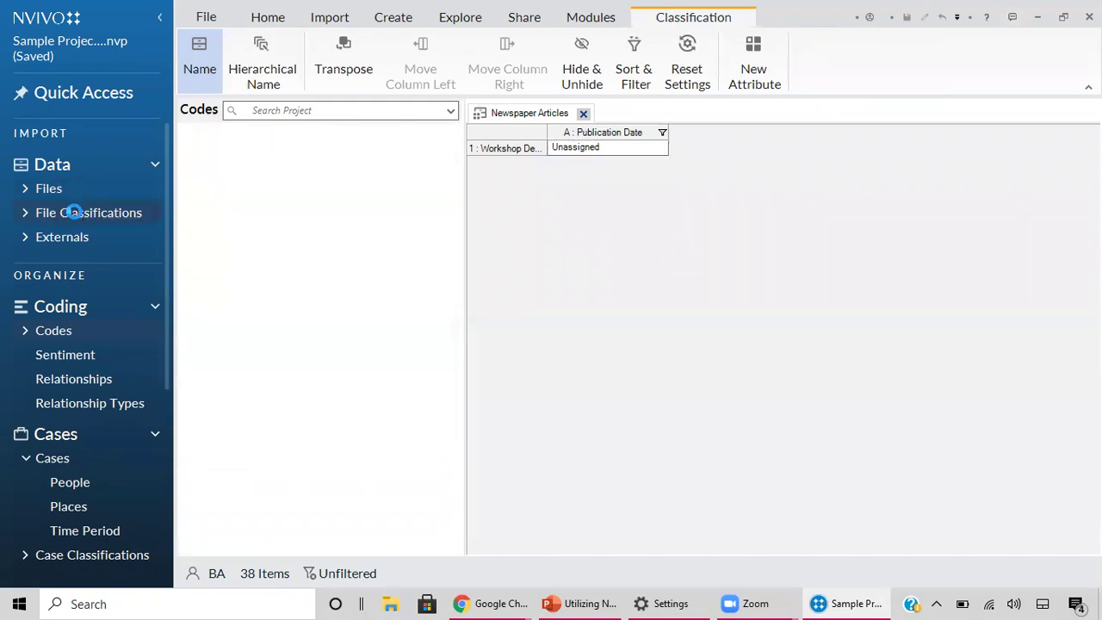
scroll(263, 319, up, 3)
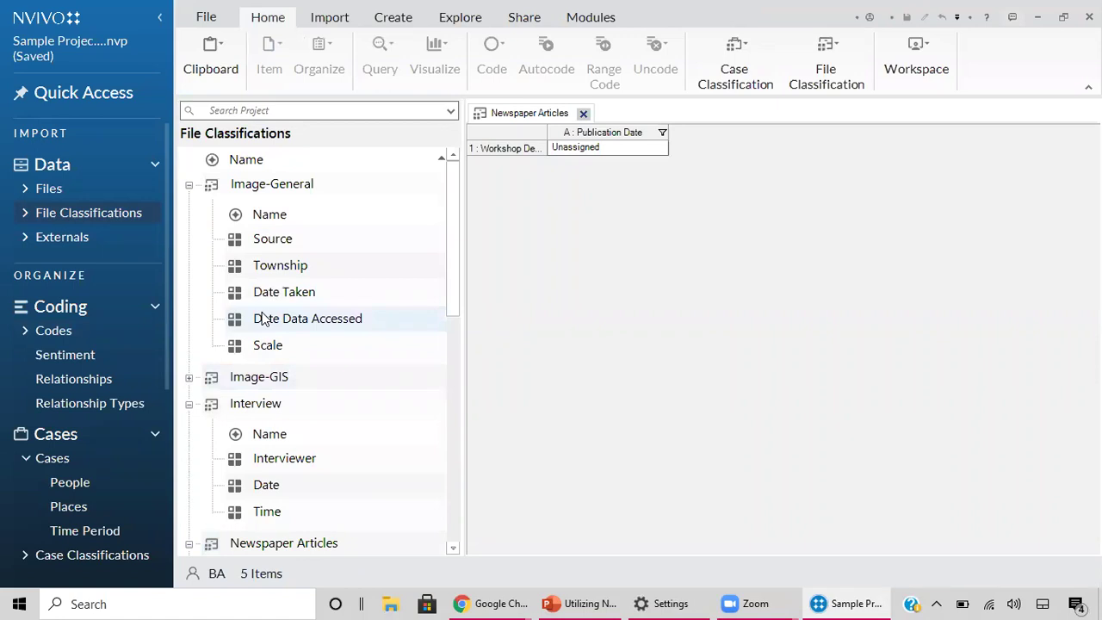
click(189, 379)
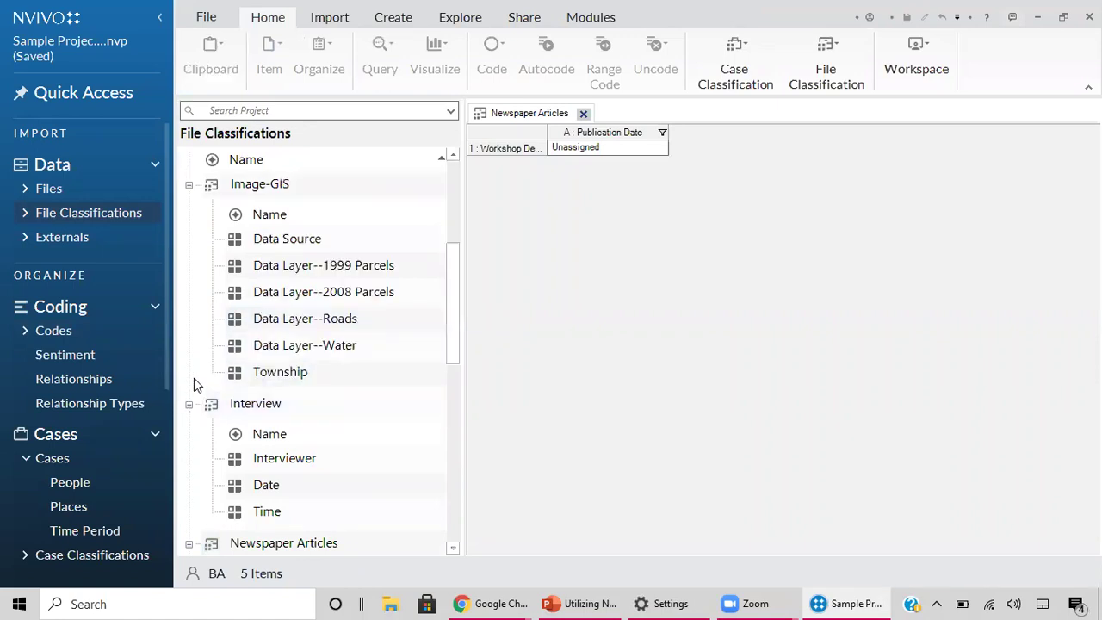
right_click(274, 197)
click(216, 197)
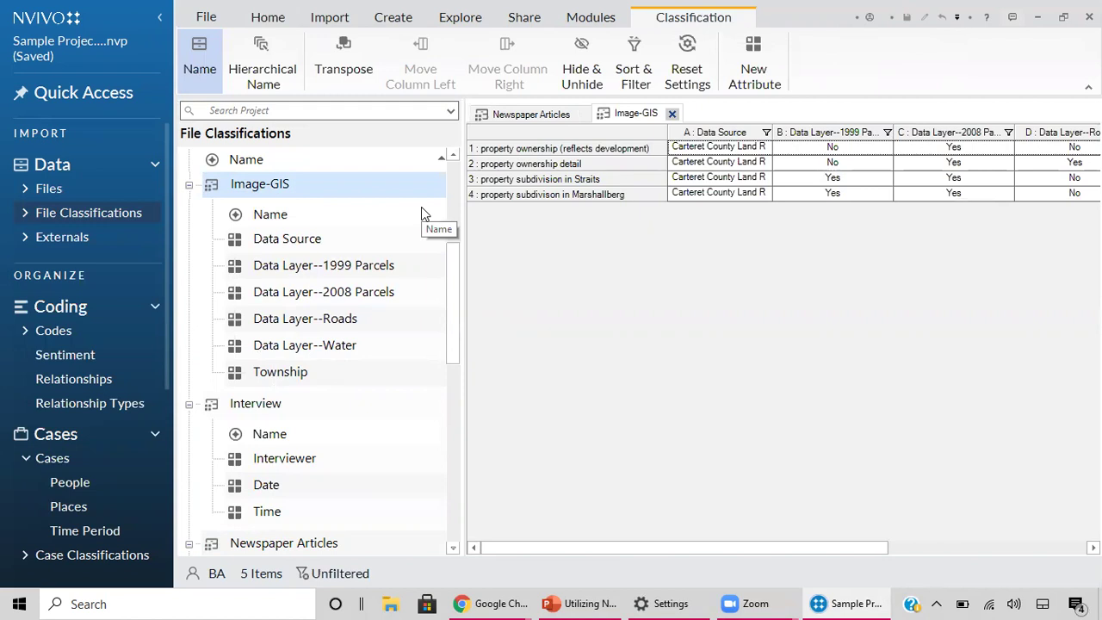
Step: Open the property subdivison in Marshallberg picture from its row in the Image-GIS classification sheet
right_click(545, 199)
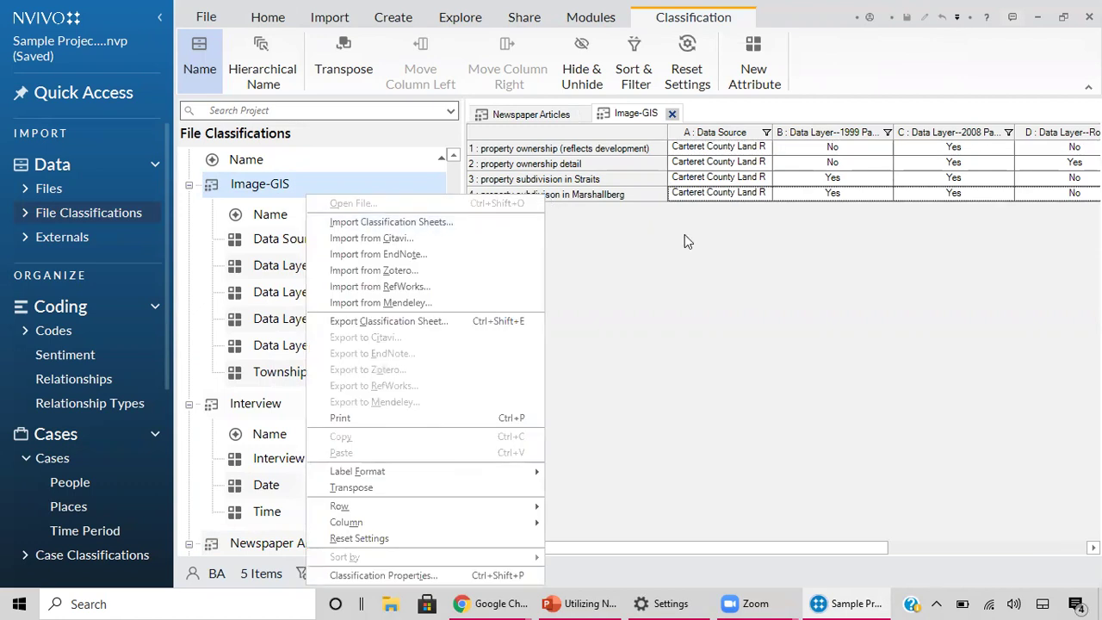
click(652, 201)
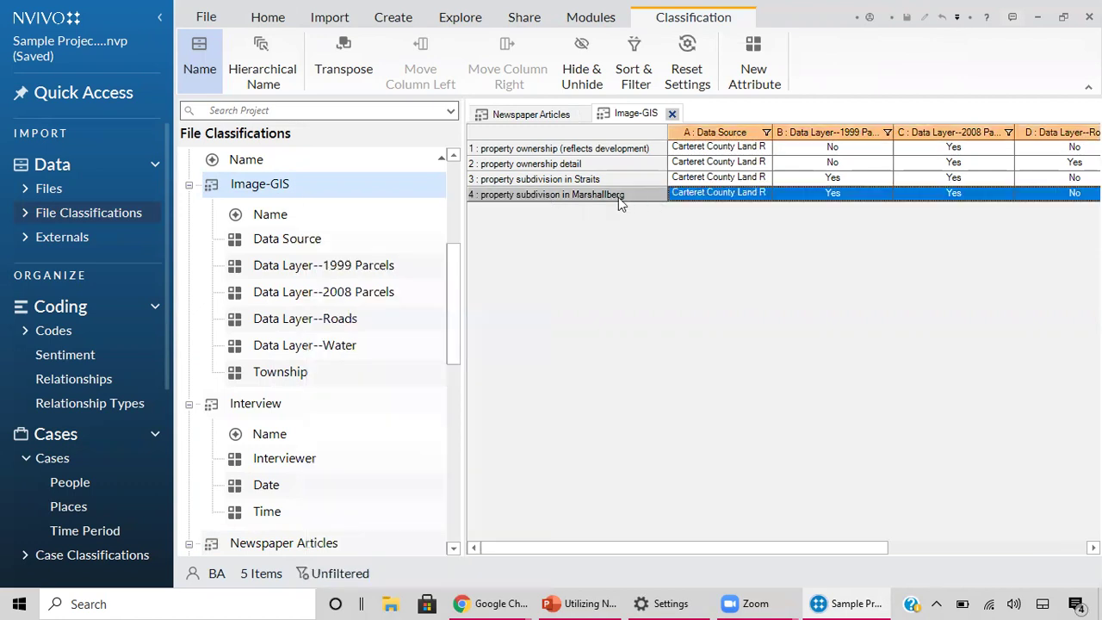
right_click(618, 197)
click(579, 204)
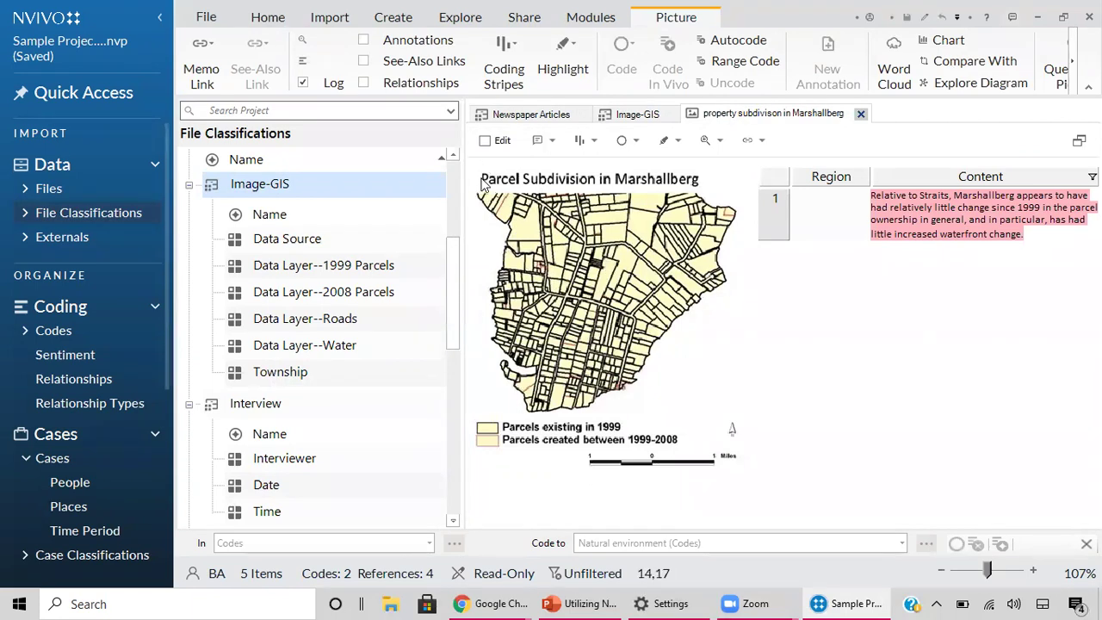
Step: Select the title and a map area about 250x190 as picture regions, and select most of the content text in row 1
mouse_move(478, 185)
mouse_down()
mouse_move(637, 175)
mouse_move(745, 186)
mouse_move(701, 167)
mouse_up()
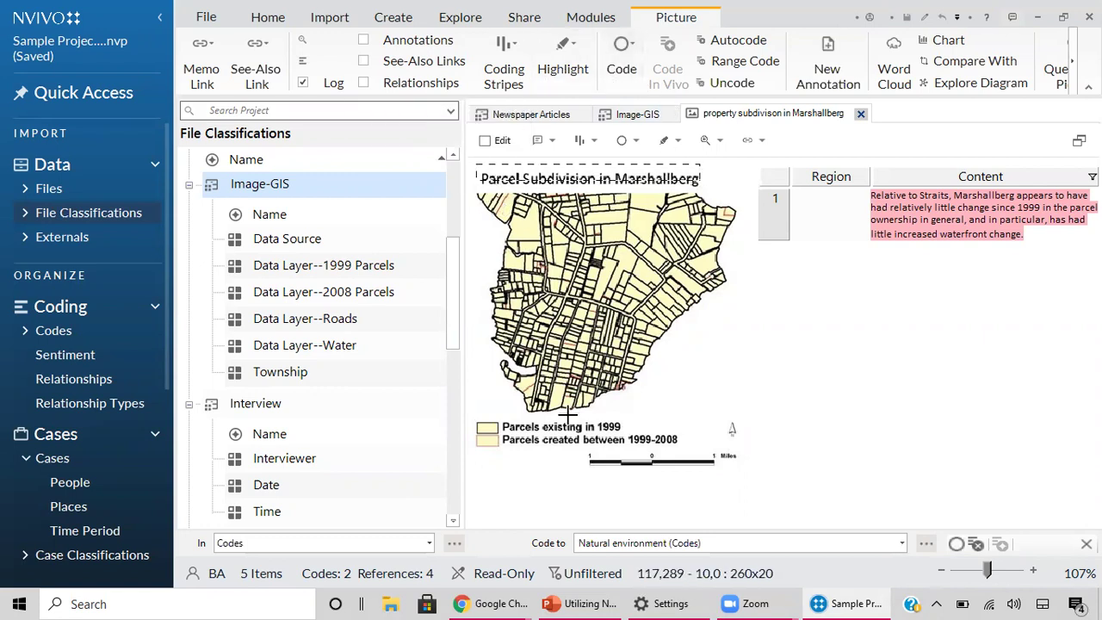
drag(485, 208, 705, 374)
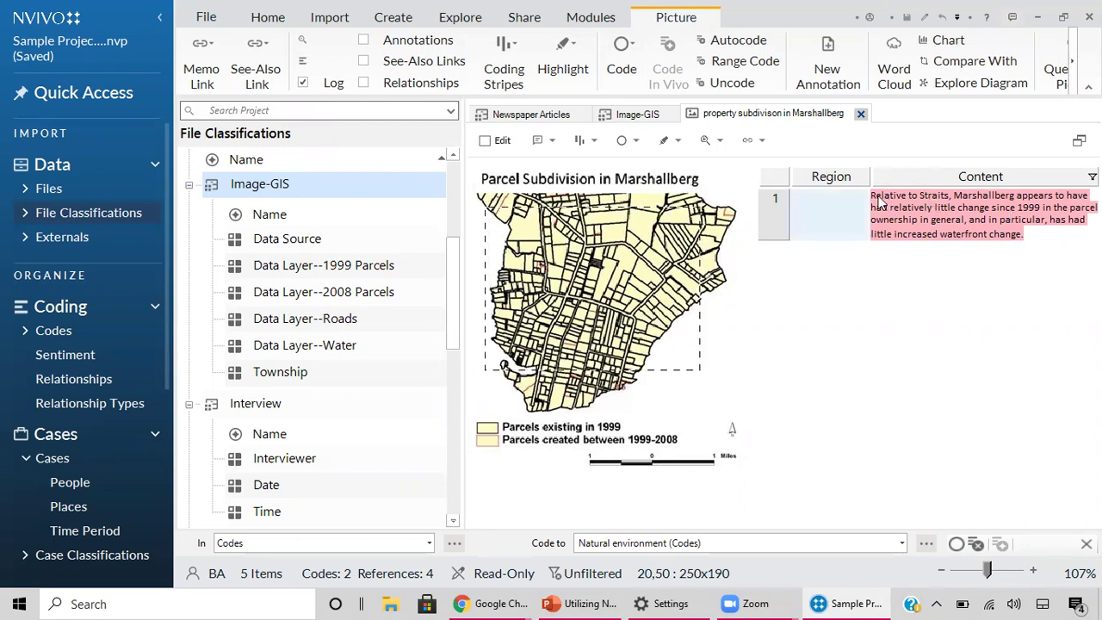
click(1010, 258)
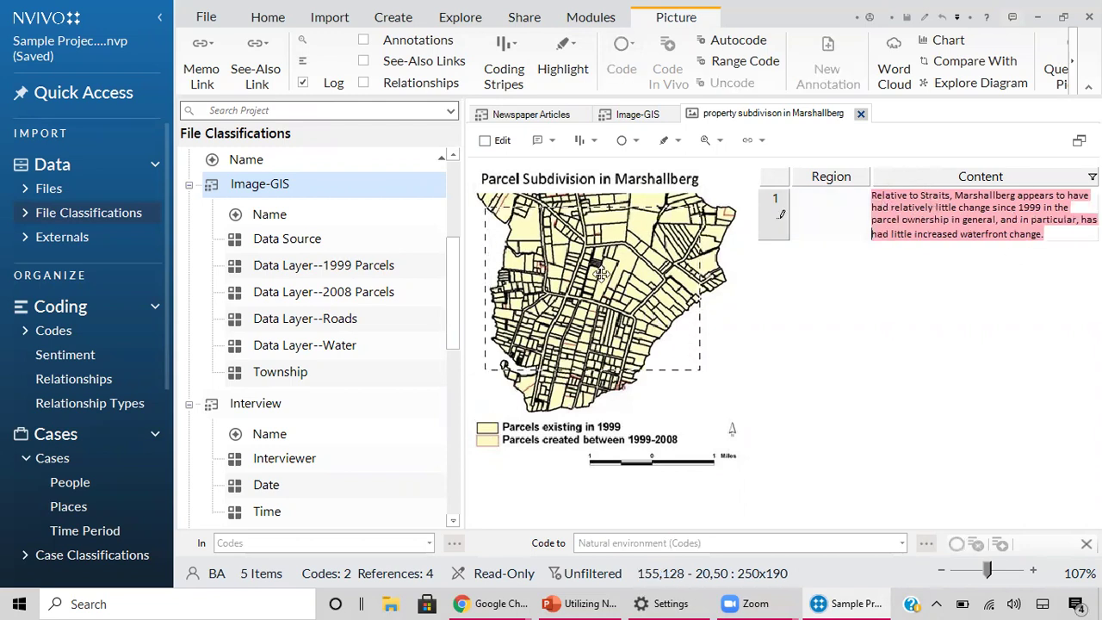
mouse_move(892, 193)
mouse_down()
mouse_move(947, 209)
mouse_move(975, 235)
mouse_up()
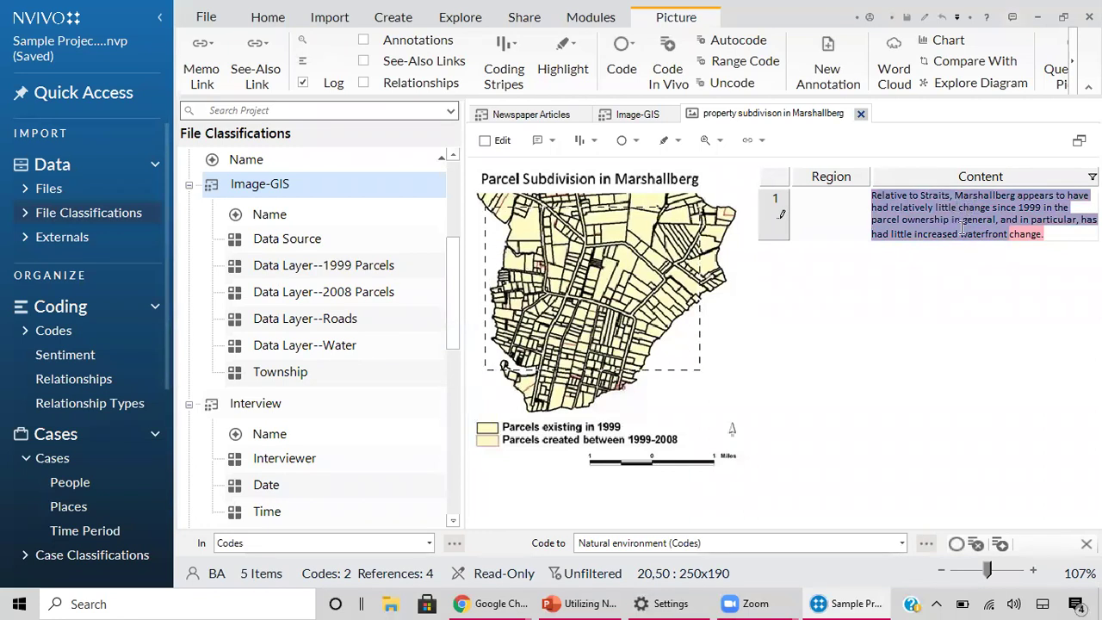
Step: List the project's codes beside the picture, and select the title with the full map, followed by the parcel legend, as picture regions
click(60, 340)
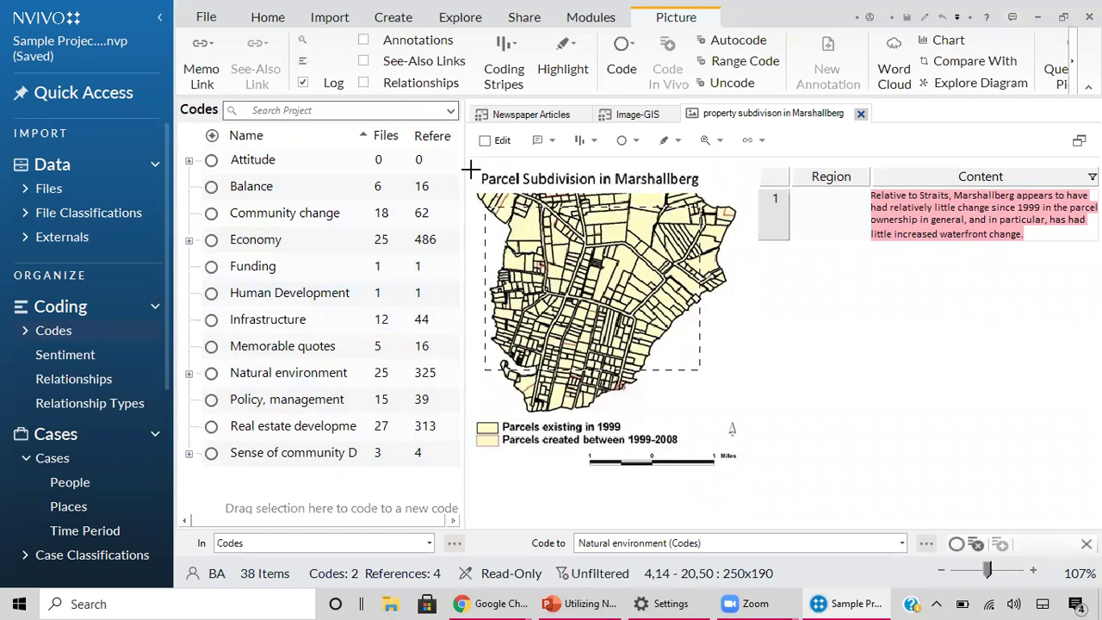
drag(475, 163, 744, 421)
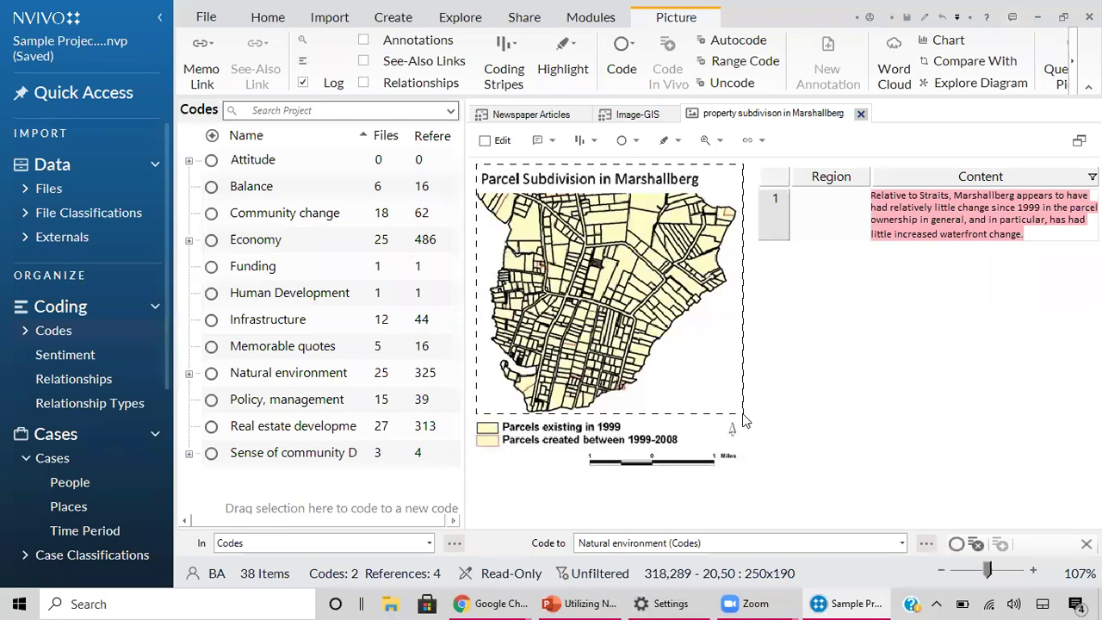
drag(746, 421, 740, 412)
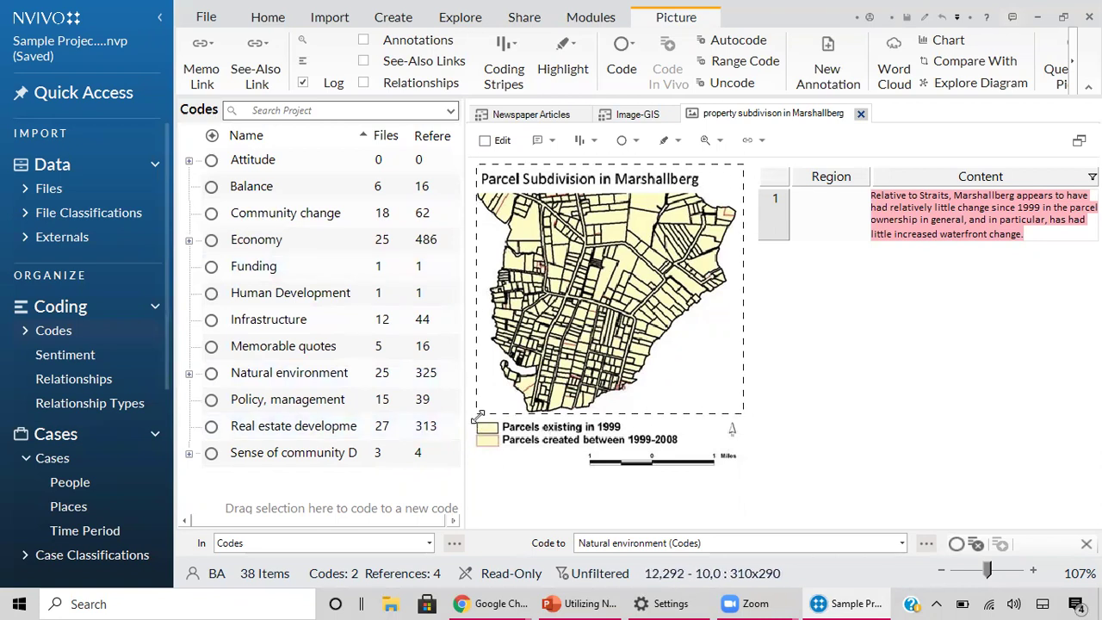
drag(477, 417, 706, 447)
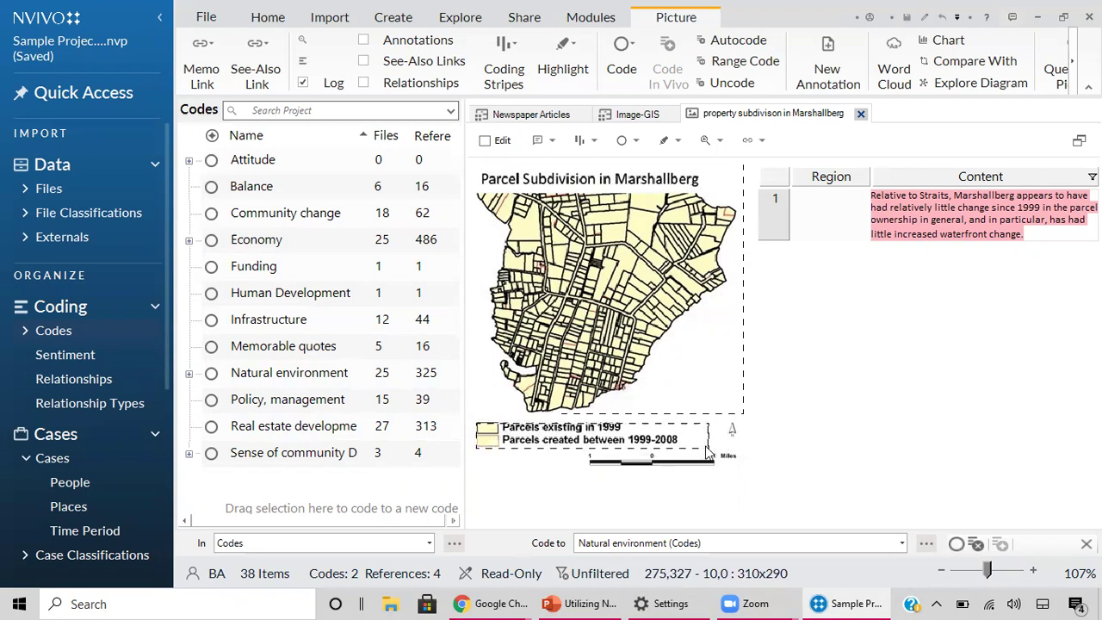
drag(707, 448, 707, 448)
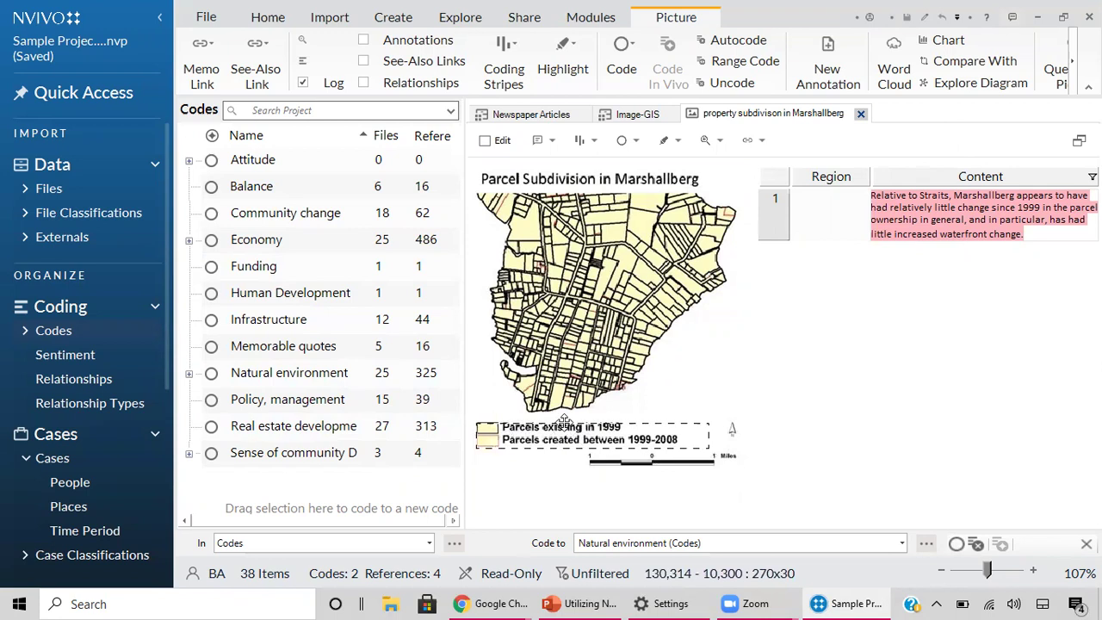
Step: Select the picture's title as a region about 290x20, and replace it with a region about 180x150 over the map's upper-left part
click(469, 168)
drag(546, 200, 726, 191)
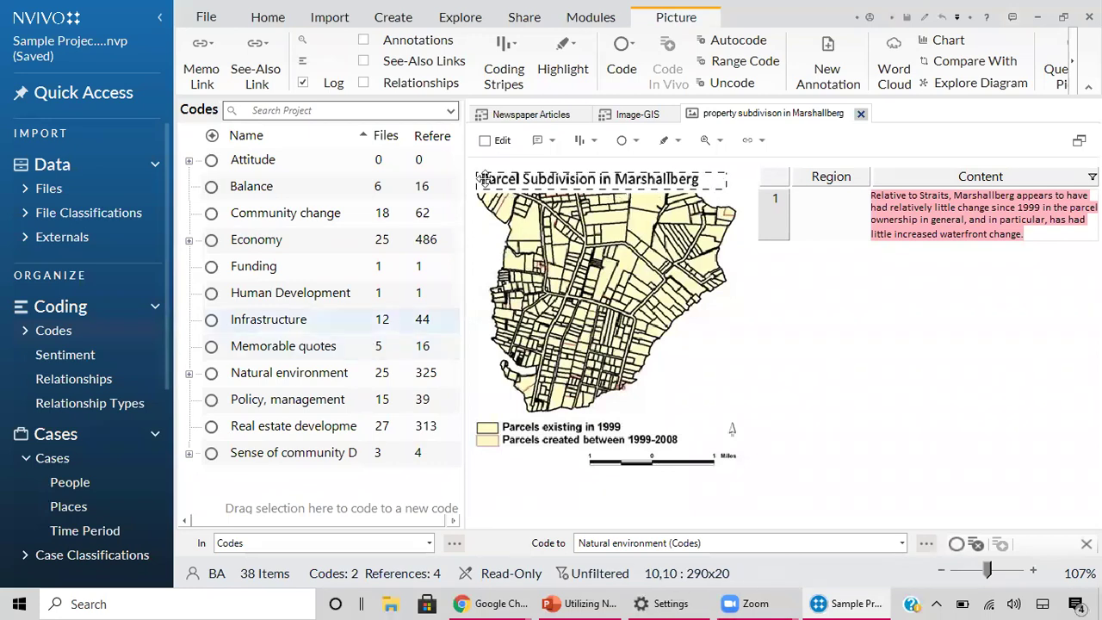
drag(469, 168, 622, 291)
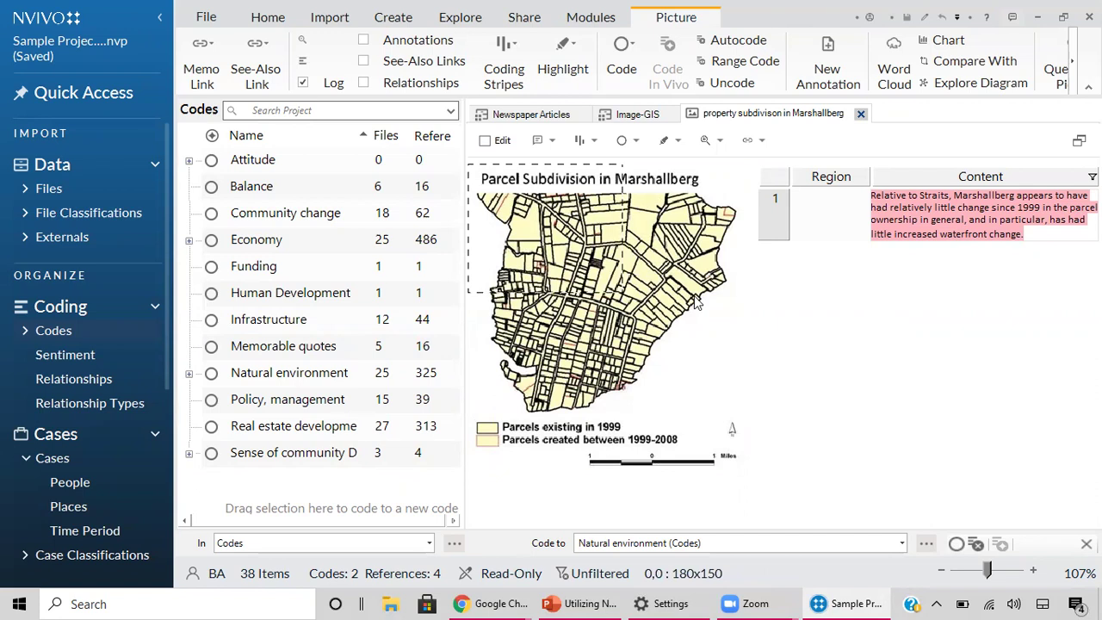
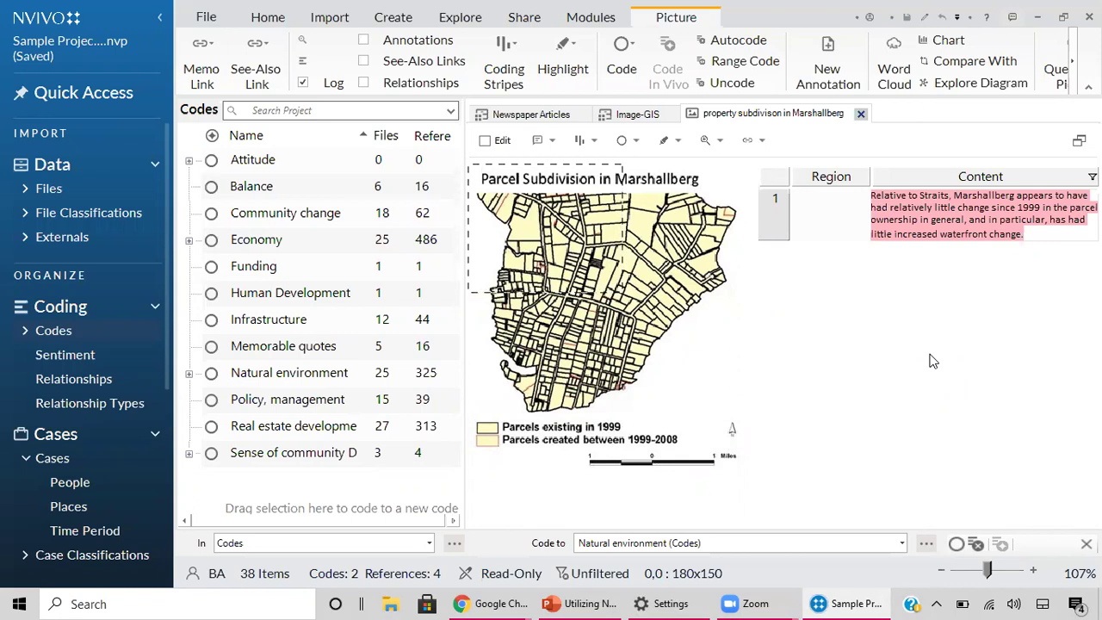
Step: Close the Marshallberg picture and the Image-GIS classification sheet
click(861, 114)
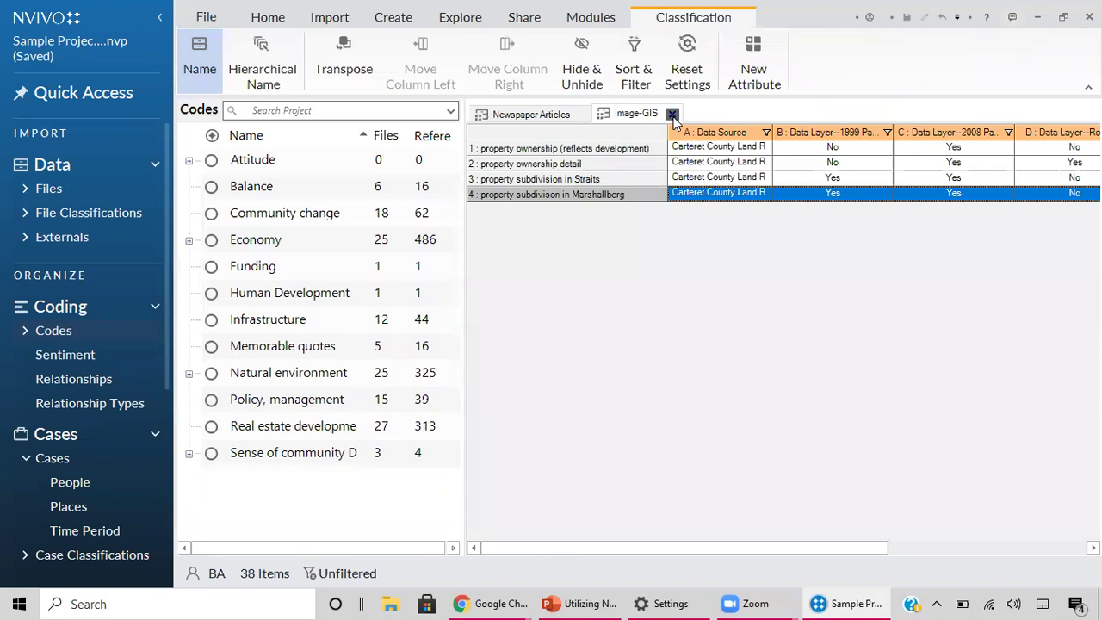
click(673, 114)
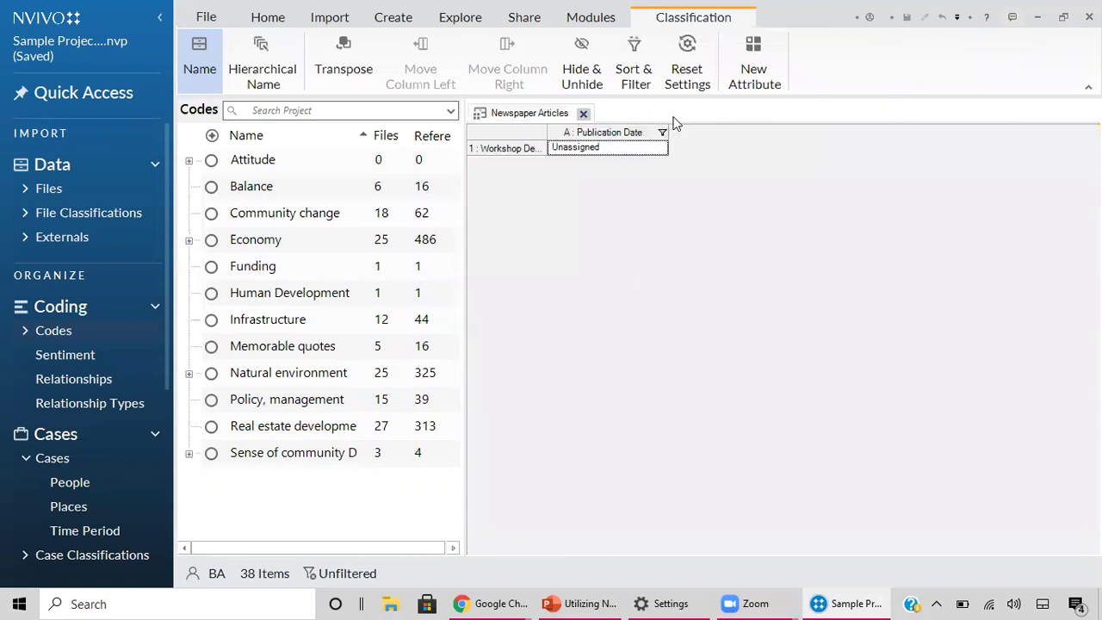
Step: Collapse Image-GIS and Newspaper Articles in the file classifications, and open the Interview classification sheet
click(86, 213)
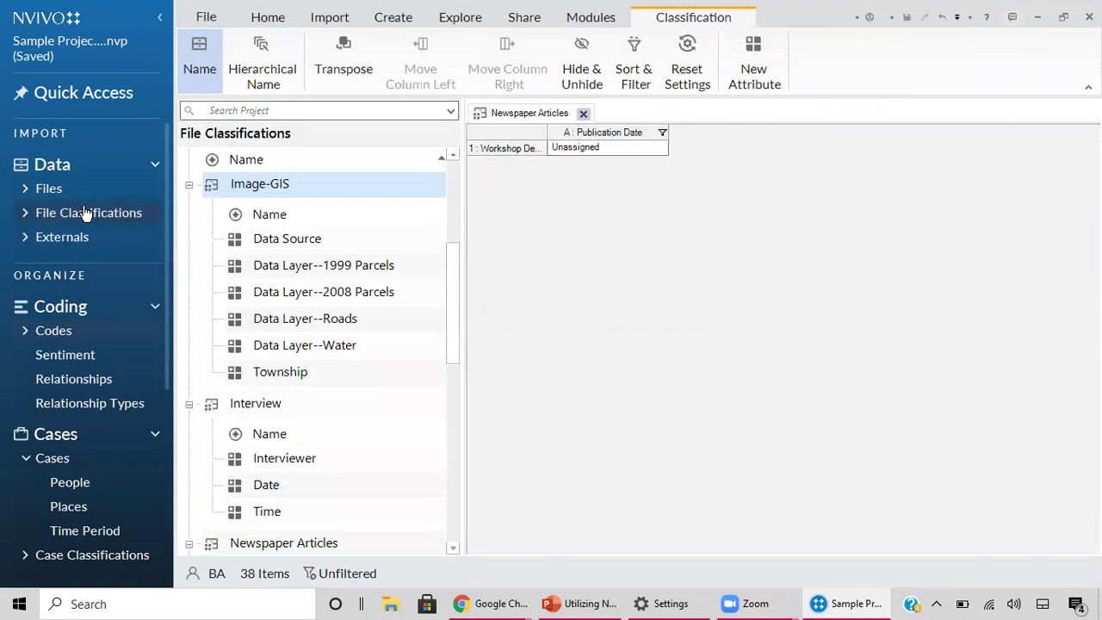
click(189, 187)
click(190, 351)
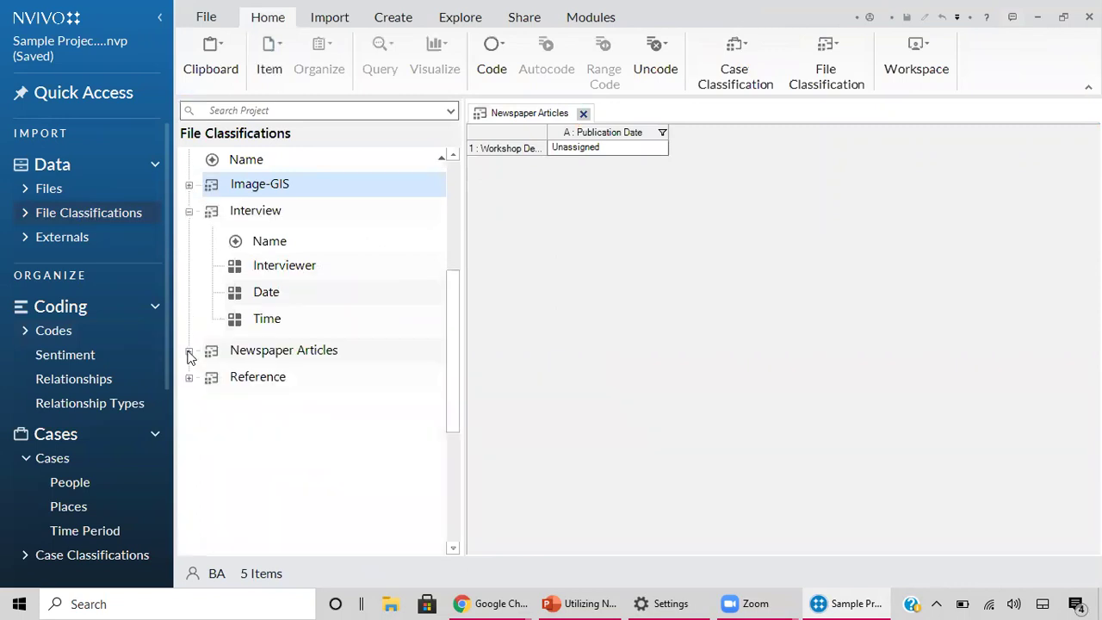
right_click(248, 213)
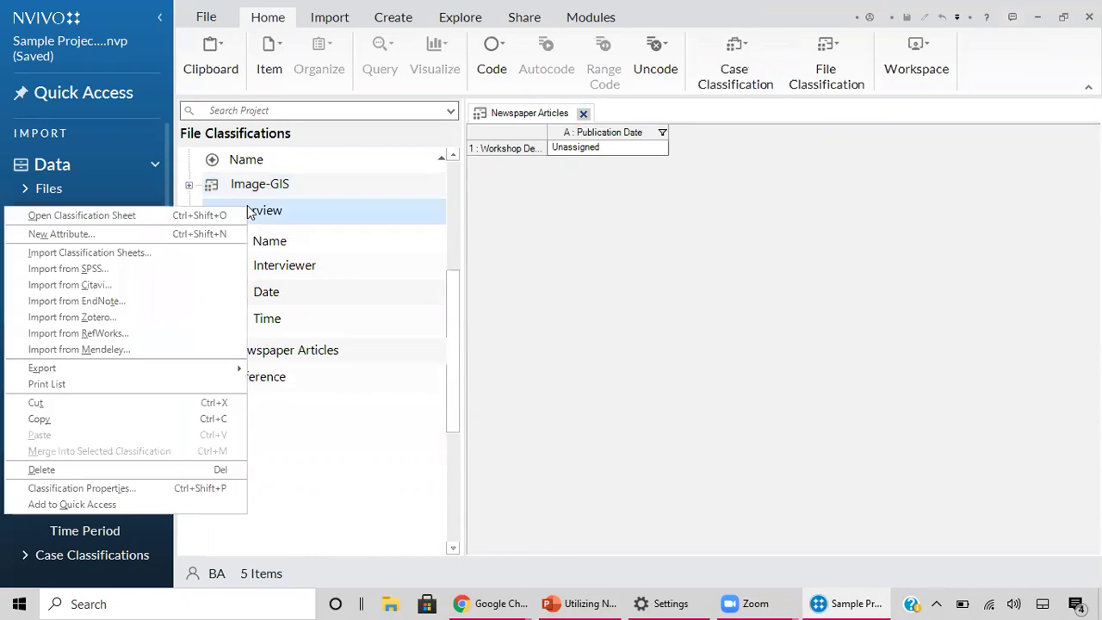
click(200, 215)
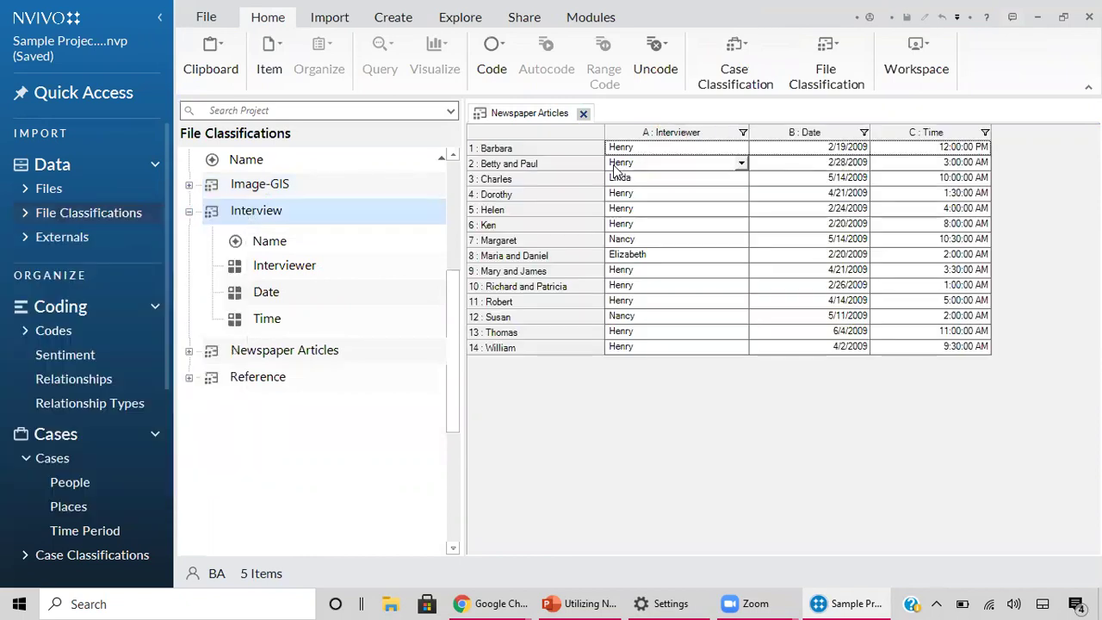
Step: Open the interview video listed in row 2 of the Interview classification sheet
click(558, 167)
right_click(557, 170)
click(479, 176)
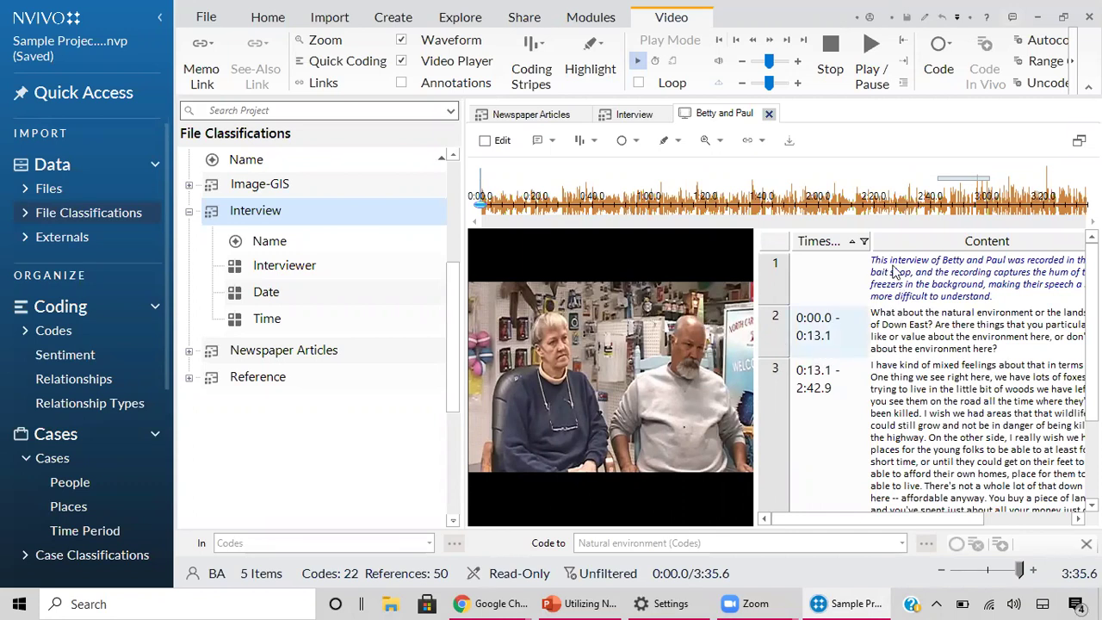
Step: Turn on editing for the interview video's transcript
click(896, 313)
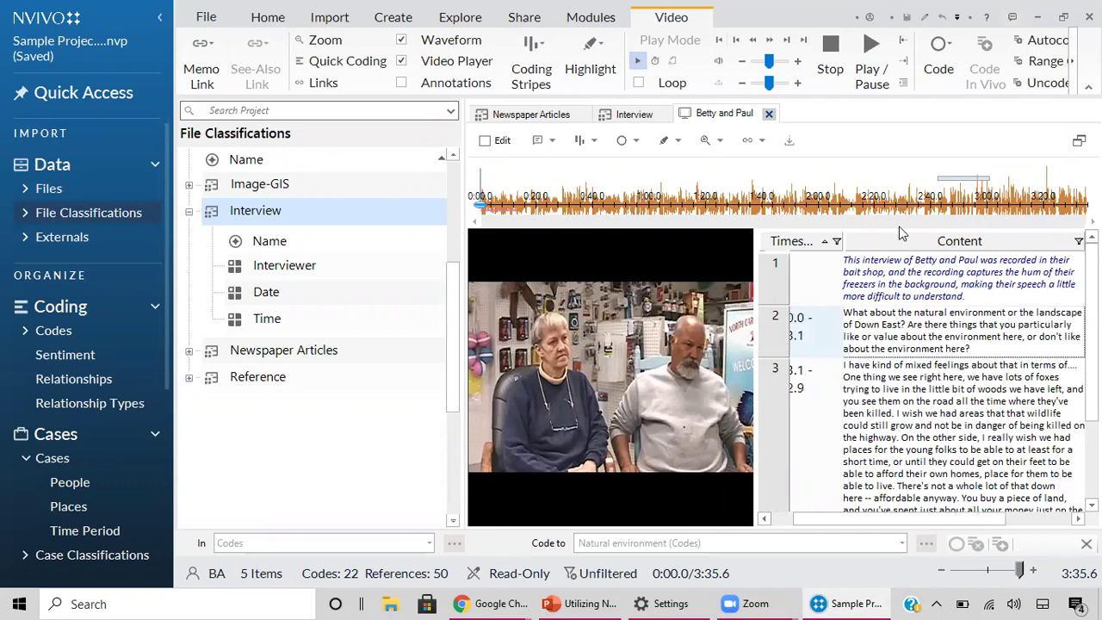
click(1072, 60)
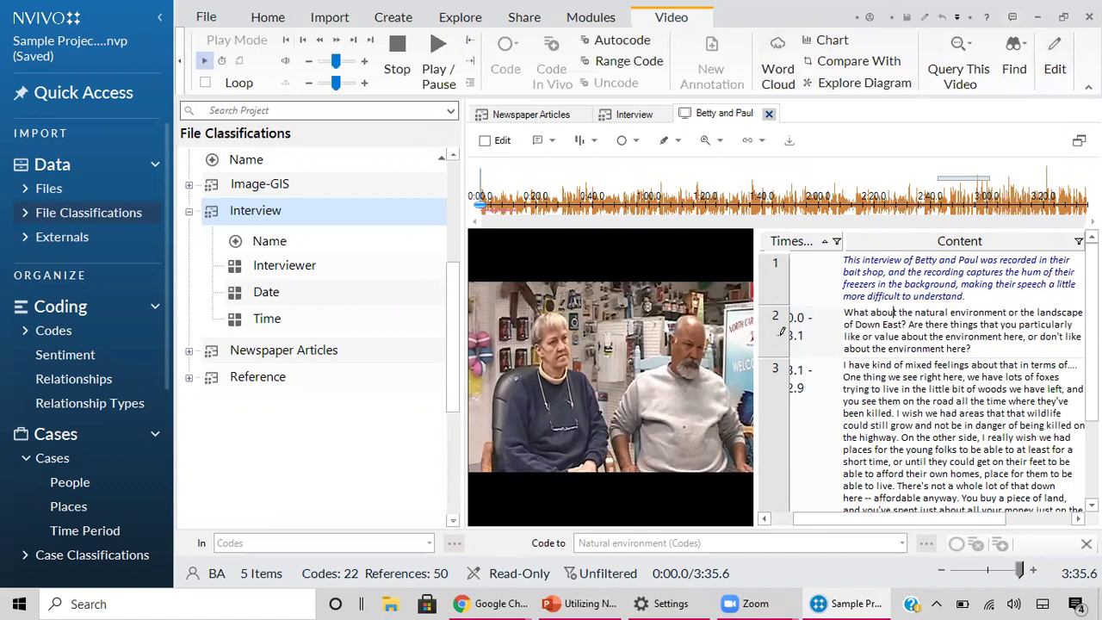
click(1055, 70)
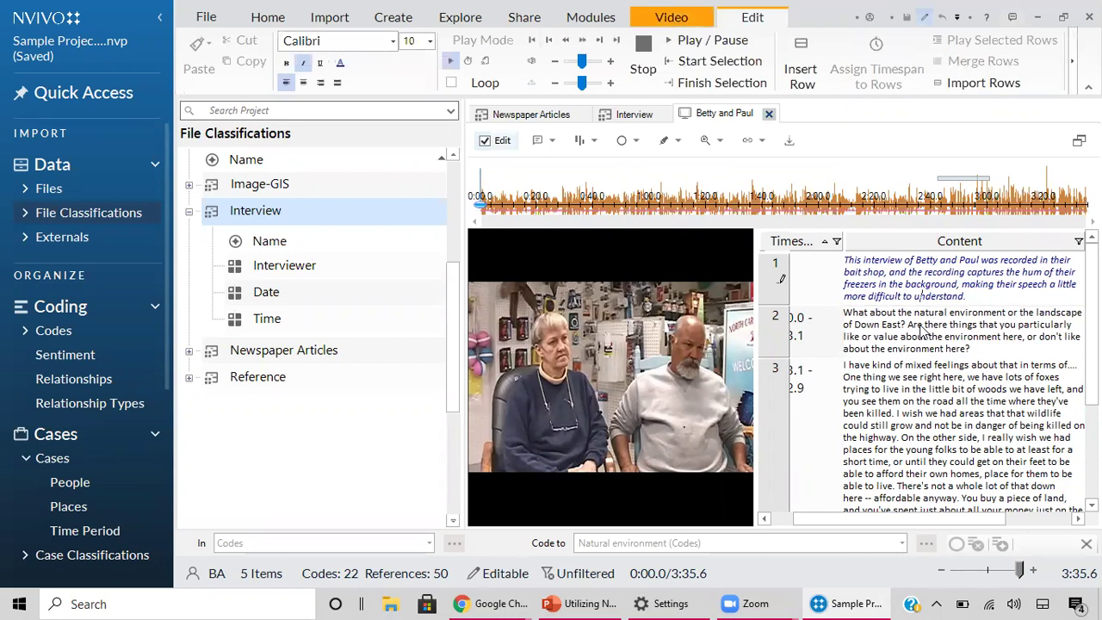
Step: Delete "here?" from the end of transcript row 2 and undo the deletion
click(977, 349)
drag(973, 349, 947, 348)
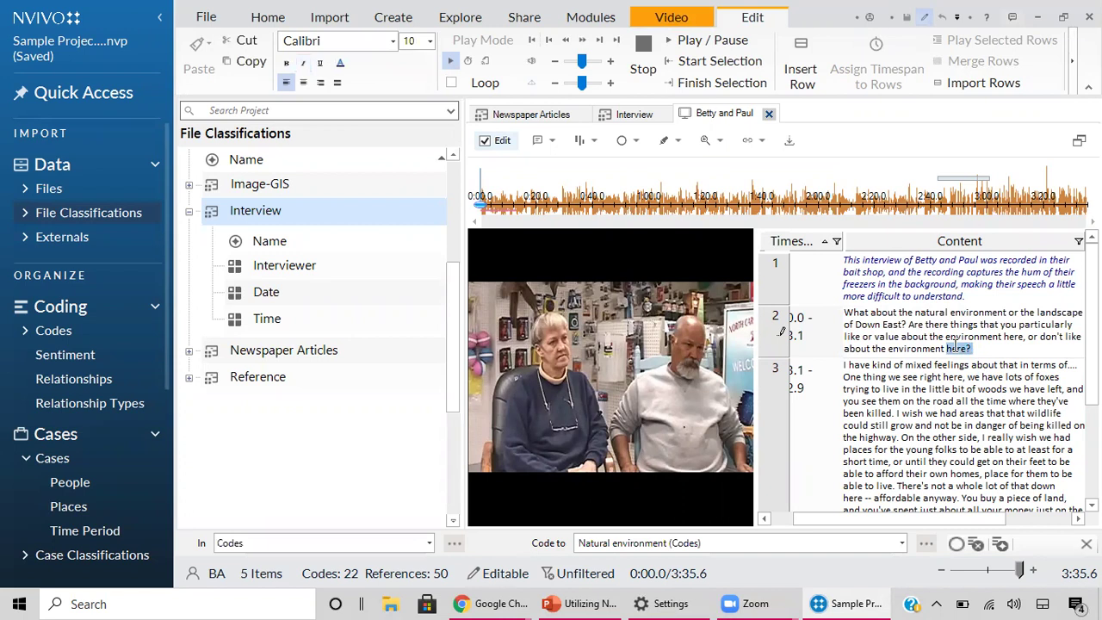
key(Delete)
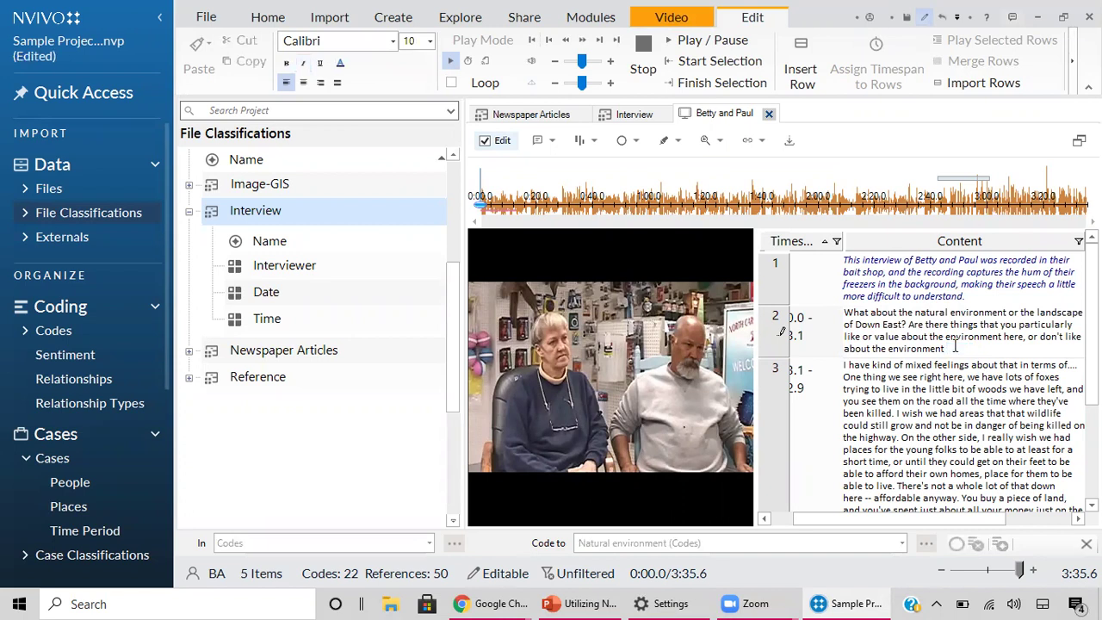
key(ctrl+z)
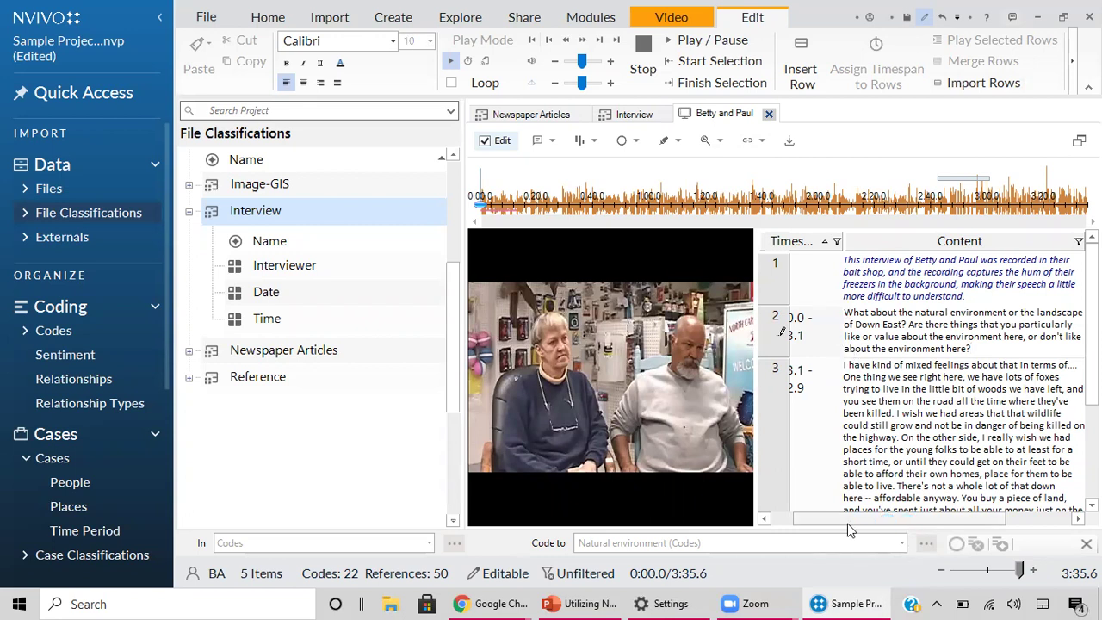
Step: Show all coding stripes for the interview video and look through the stripes
drag(849, 521, 822, 522)
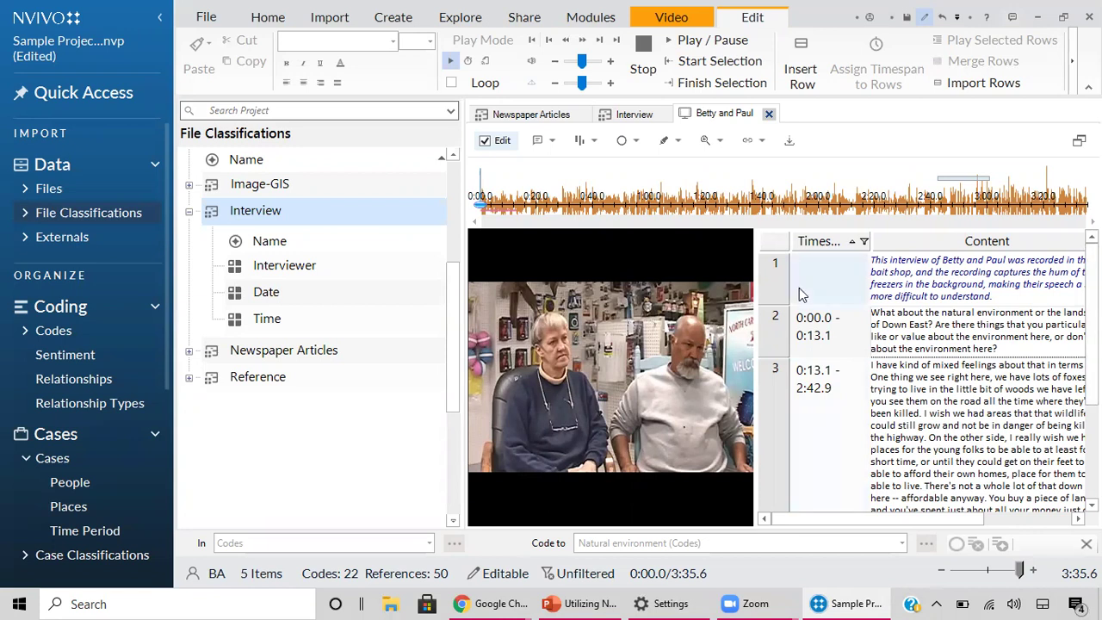
click(581, 142)
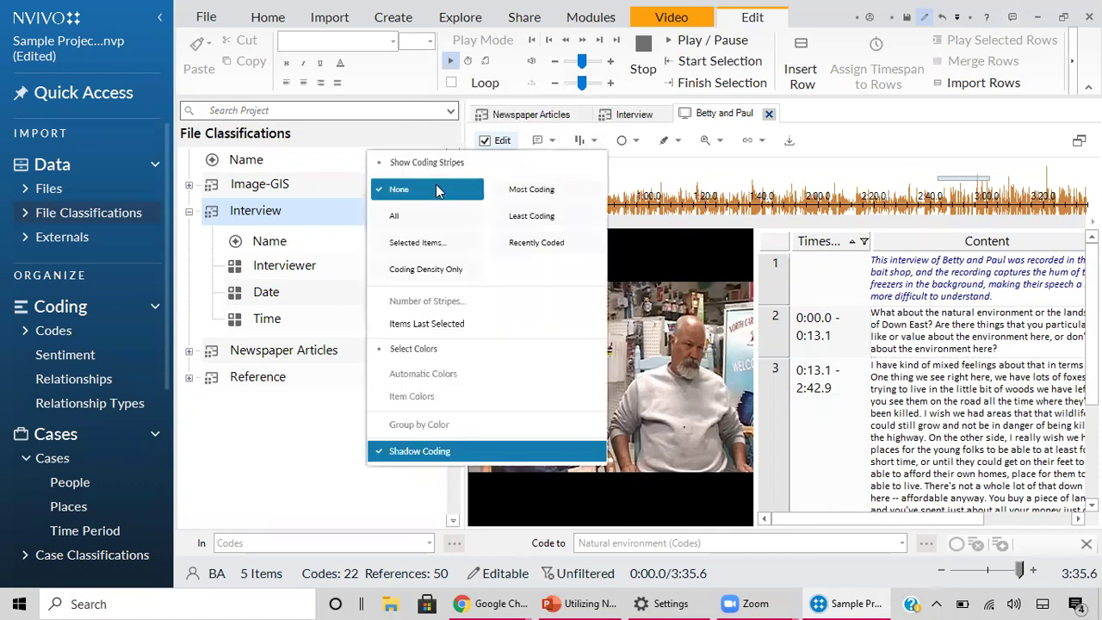
click(389, 216)
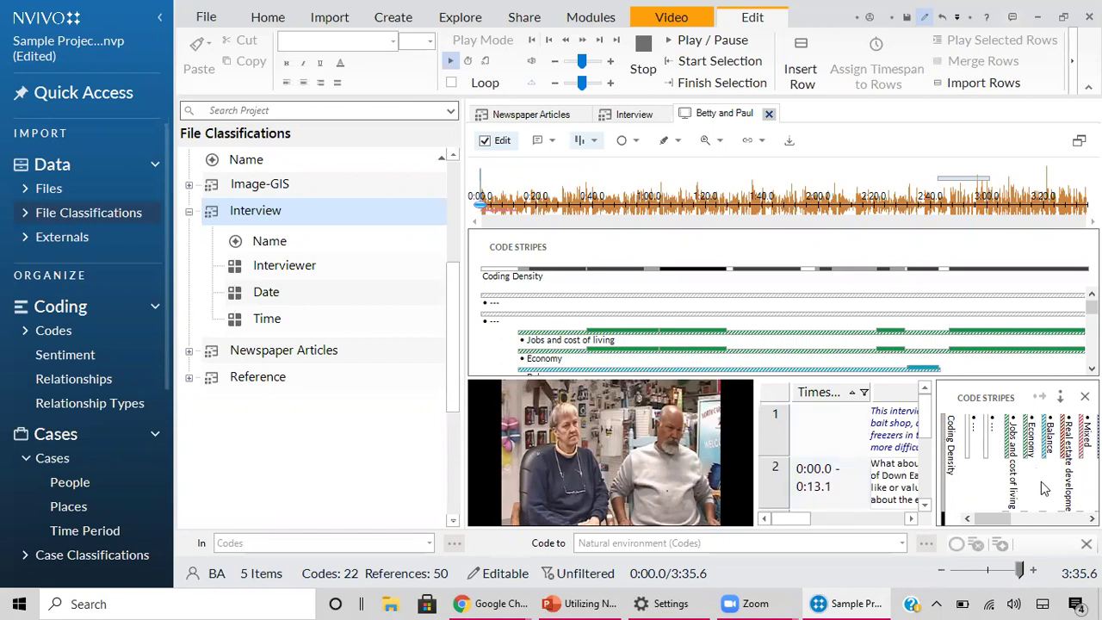
scroll(1036, 457, right, 3)
scroll(1036, 457, left, 3)
Step: Set the coding stripes to None and turn off editing of the transcript
click(596, 142)
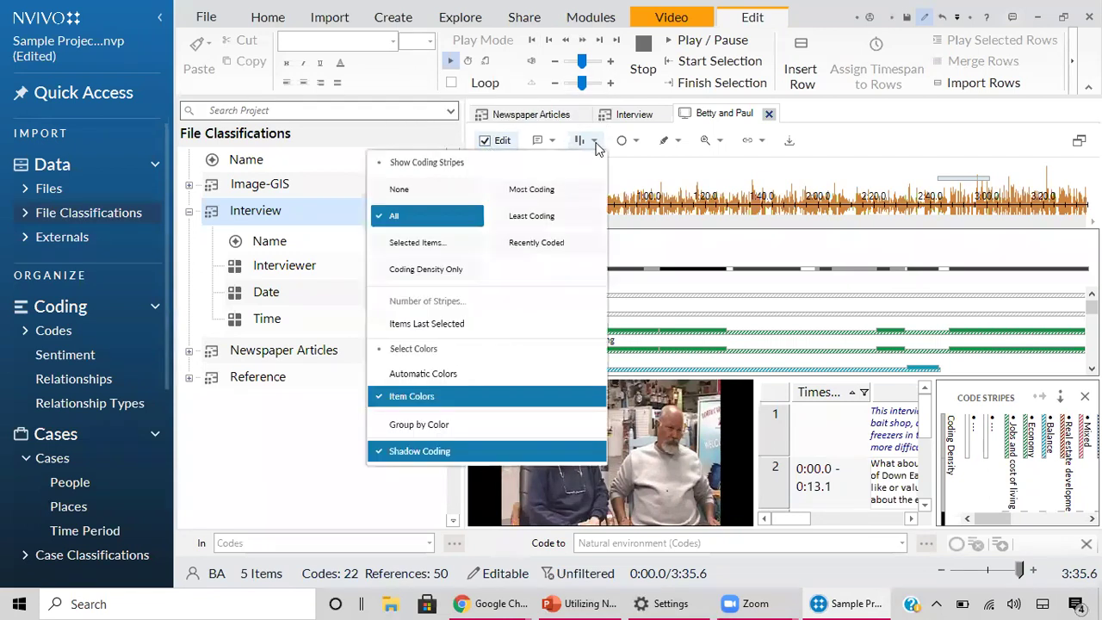
click(438, 195)
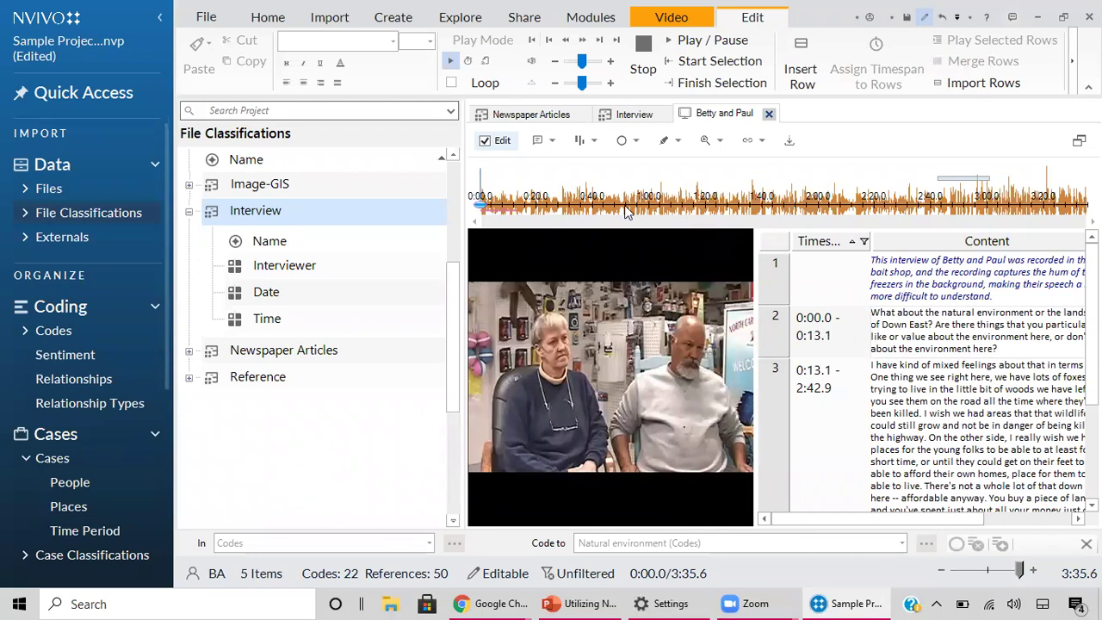
click(485, 142)
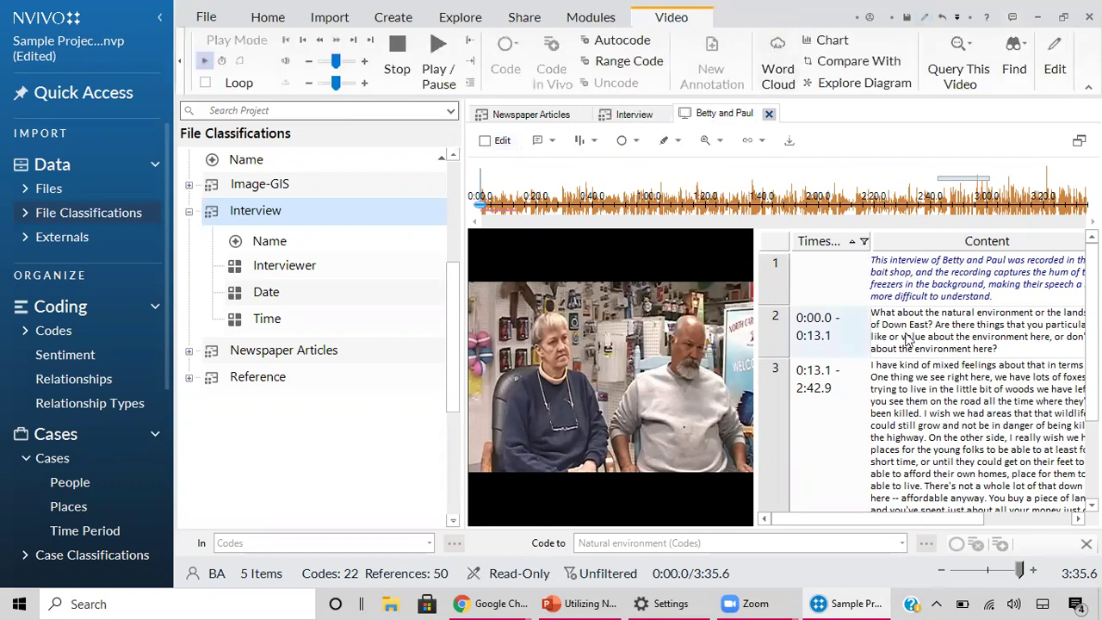
Step: Select the row 3 passage from "have left" to "at least for a short", and list the project's codes beside the transcript
scroll(904, 370, down, 3)
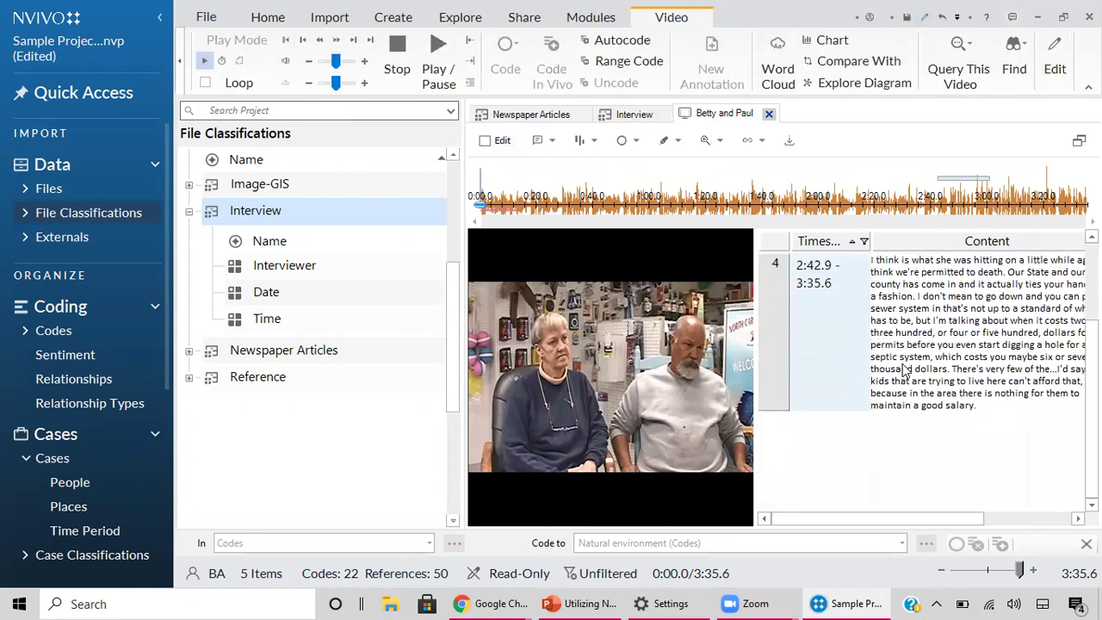
scroll(904, 370, up, 3)
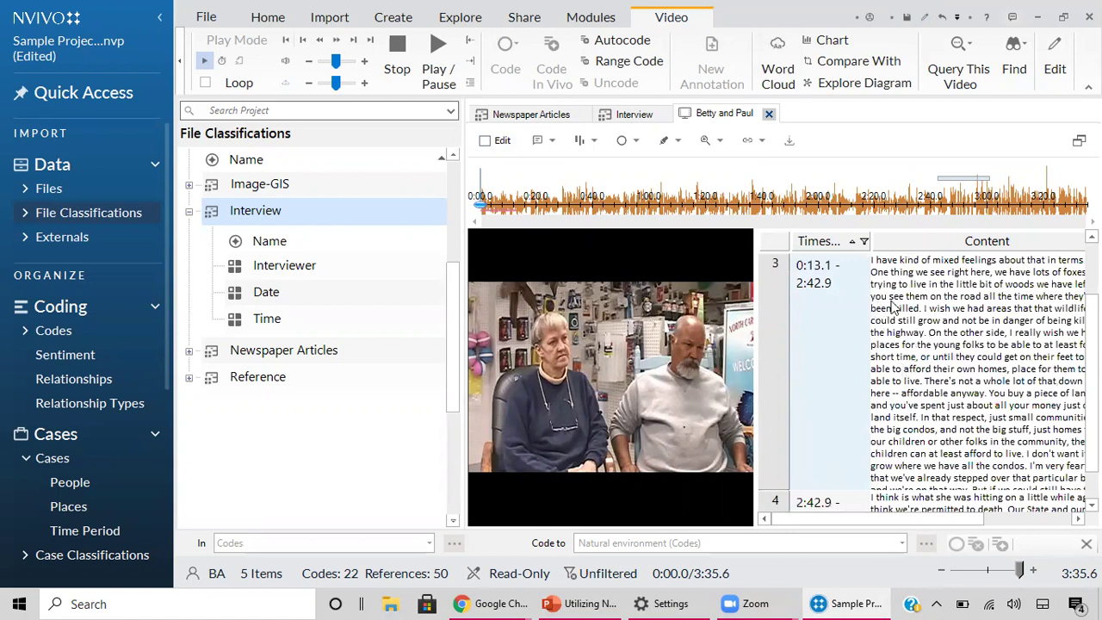
click(954, 360)
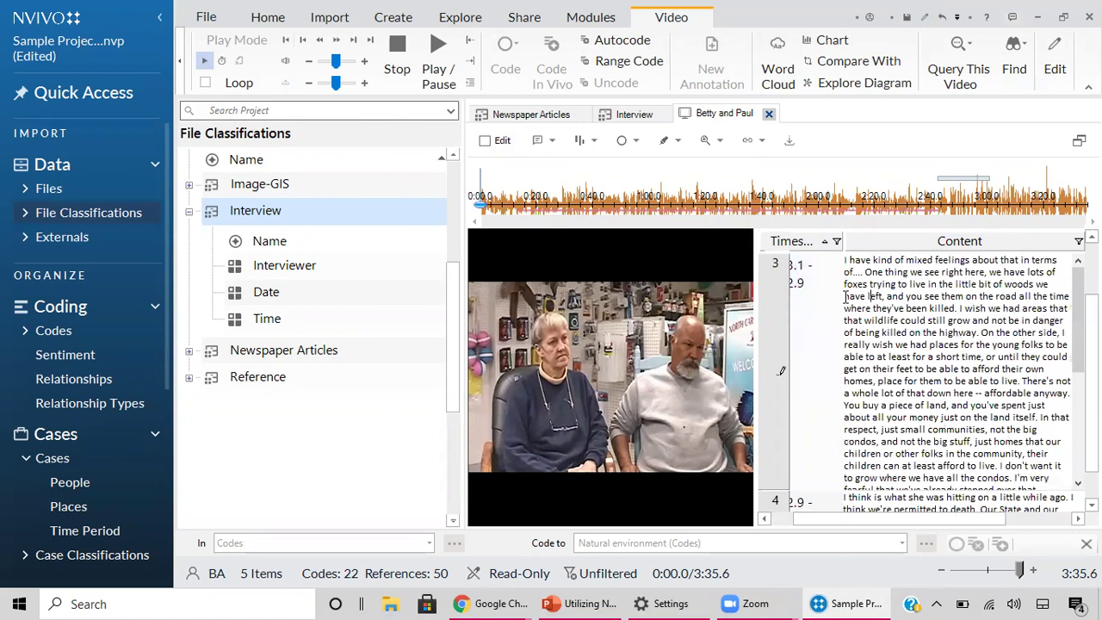
mouse_move(845, 297)
mouse_down()
mouse_move(990, 334)
mouse_move(959, 356)
mouse_up()
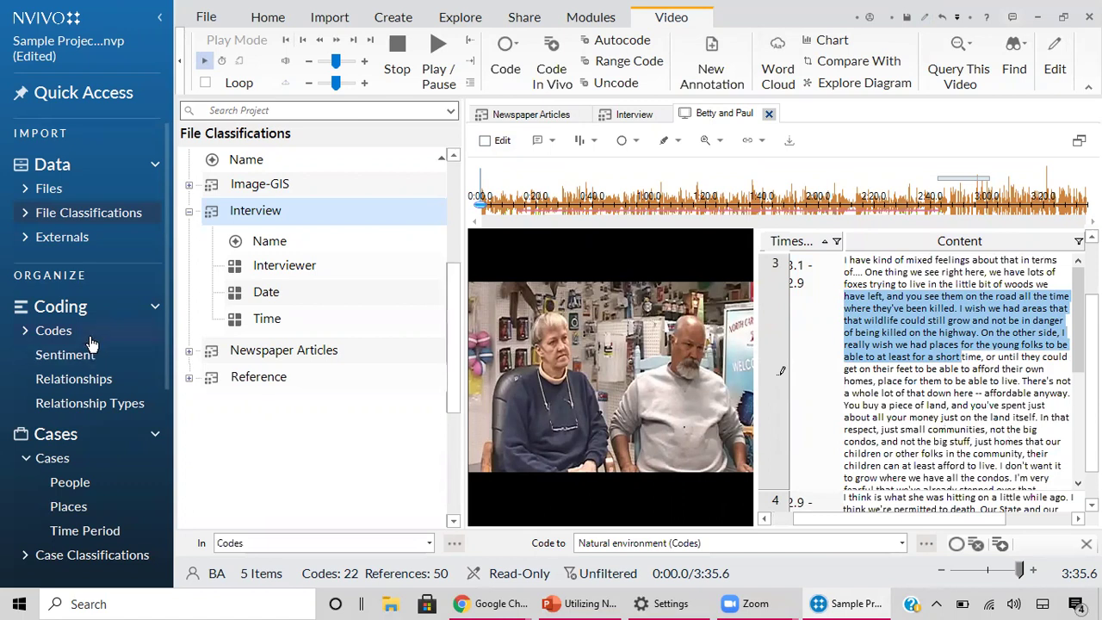
click(62, 332)
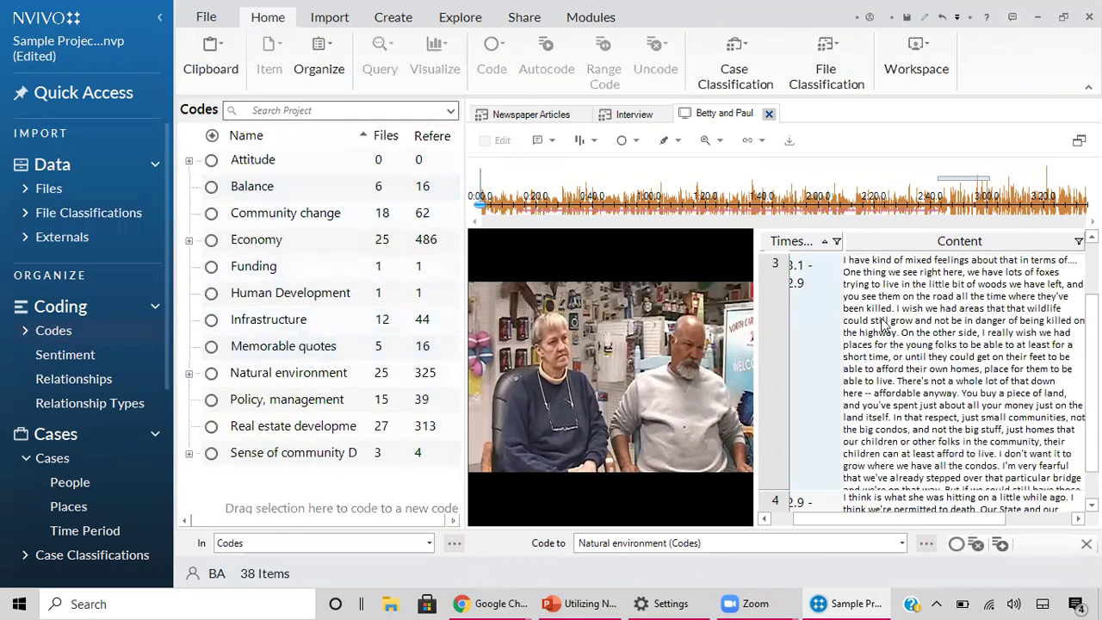
Step: Try to code the row 3 passage from "at least for a short time" to "a whole lot of that down" at Natural environment
click(934, 418)
drag(877, 357, 334, 373)
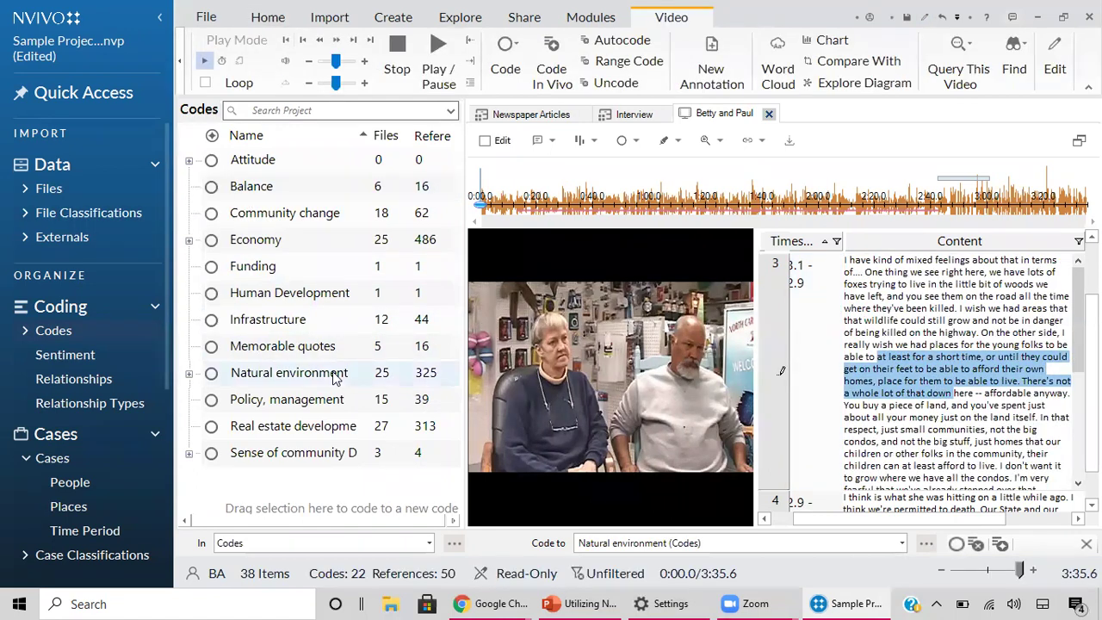
click(907, 442)
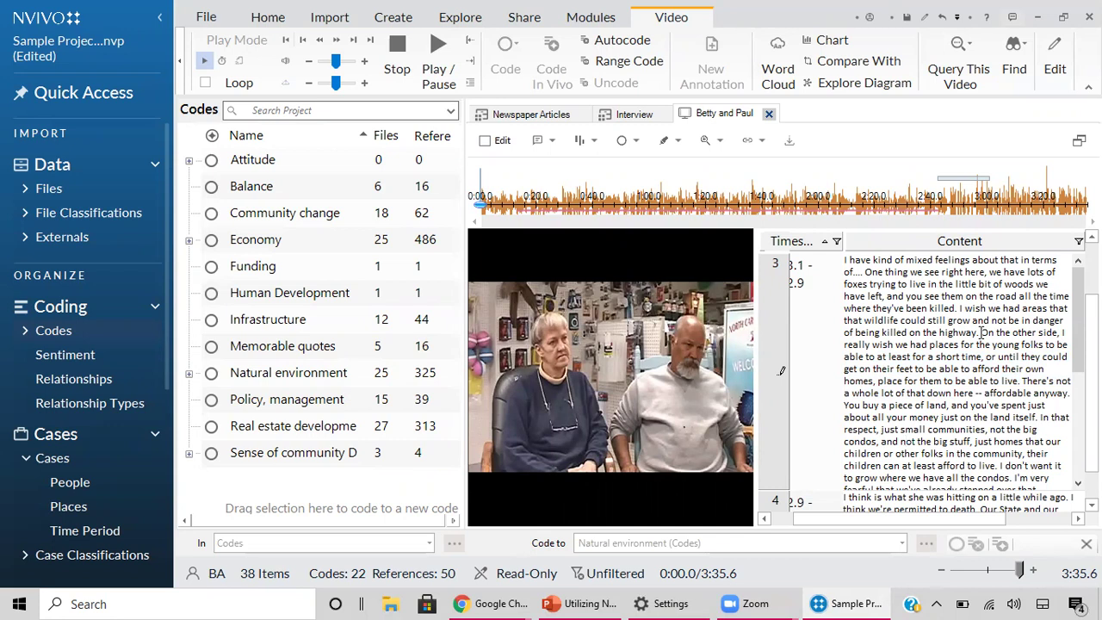
Step: Annotate the row 3 passage from "The one thing that maybe" to "they have as well." with the text "Test annotation"
scroll(981, 332, down, 4)
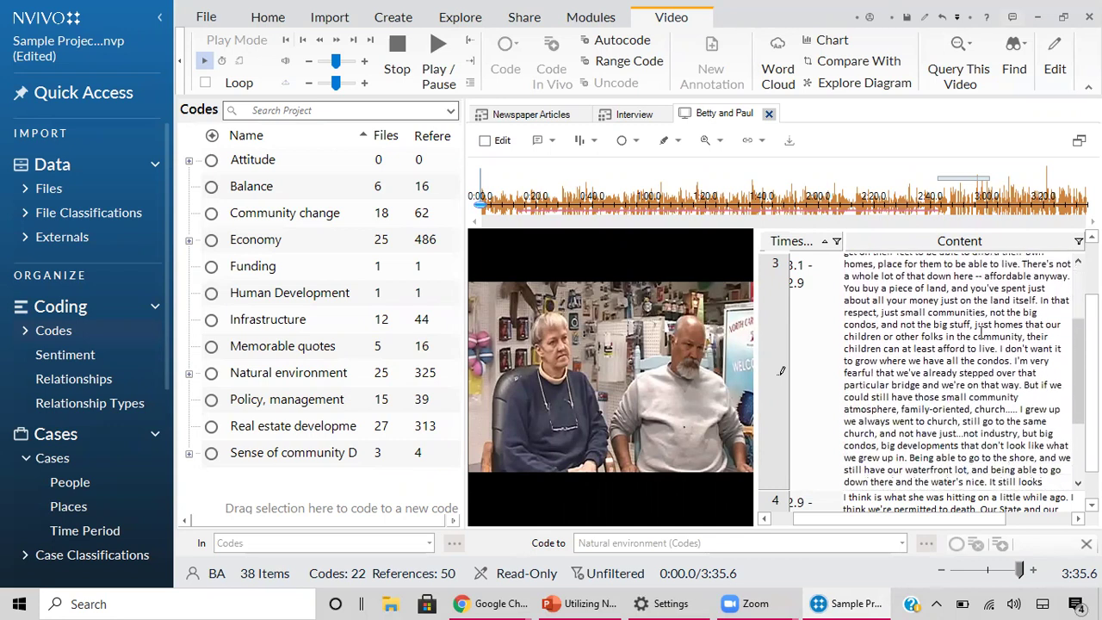
scroll(982, 333, down, 3)
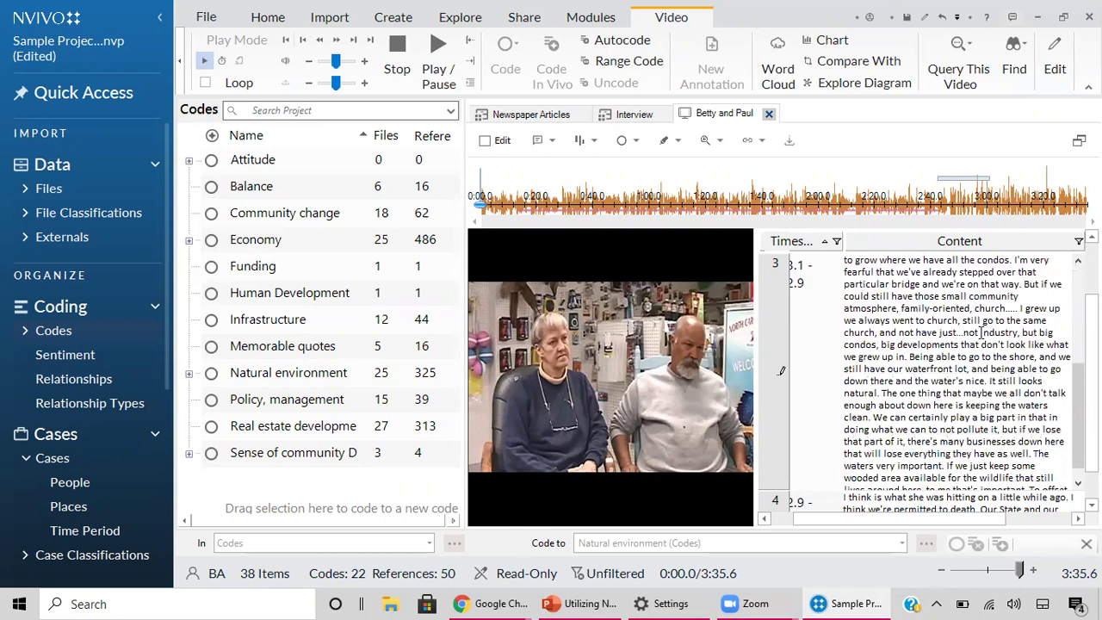
scroll(981, 332, down, 1)
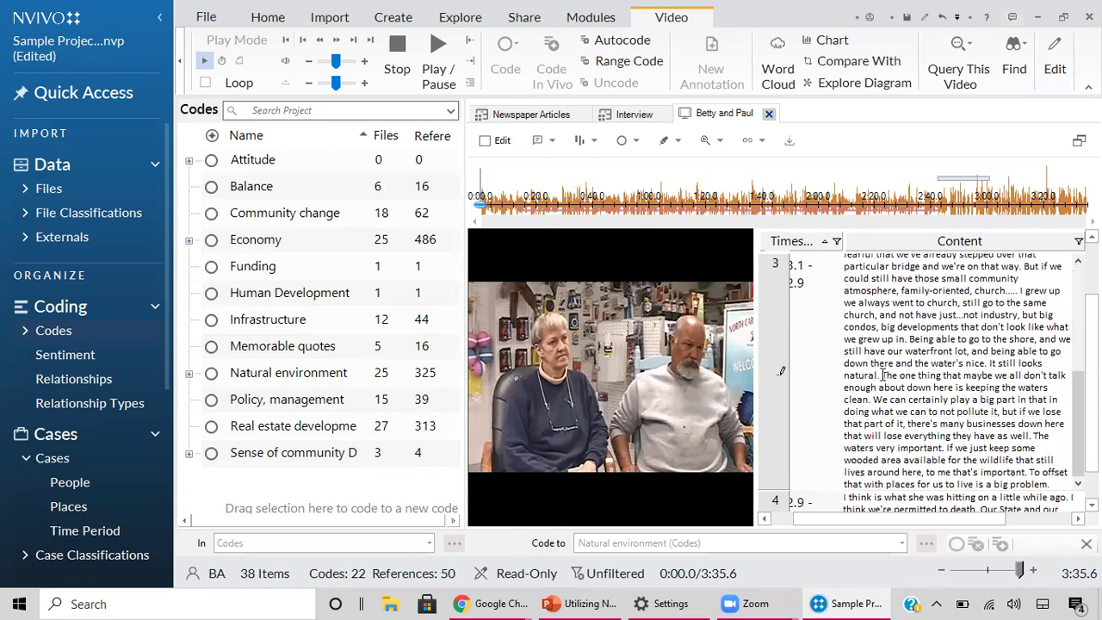
drag(883, 376, 1031, 435)
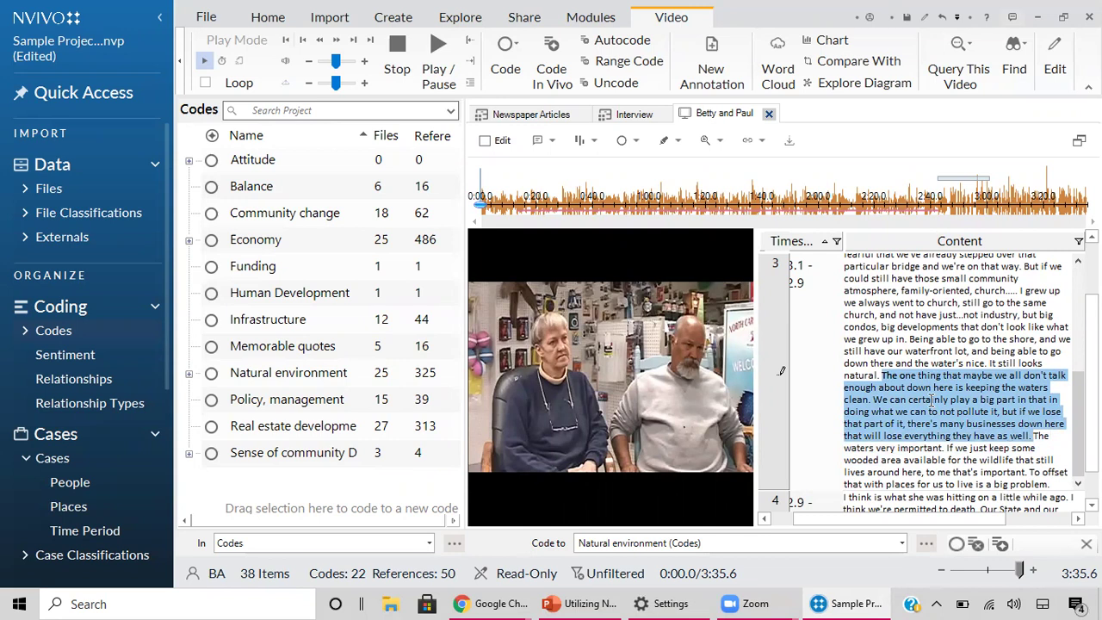
click(712, 62)
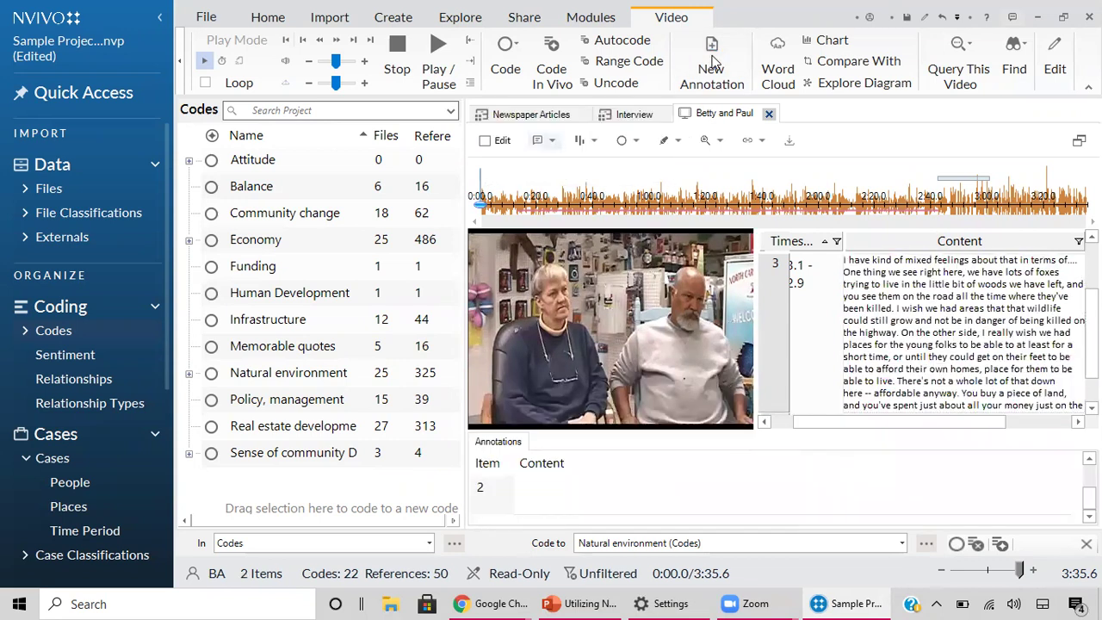
text(Test)
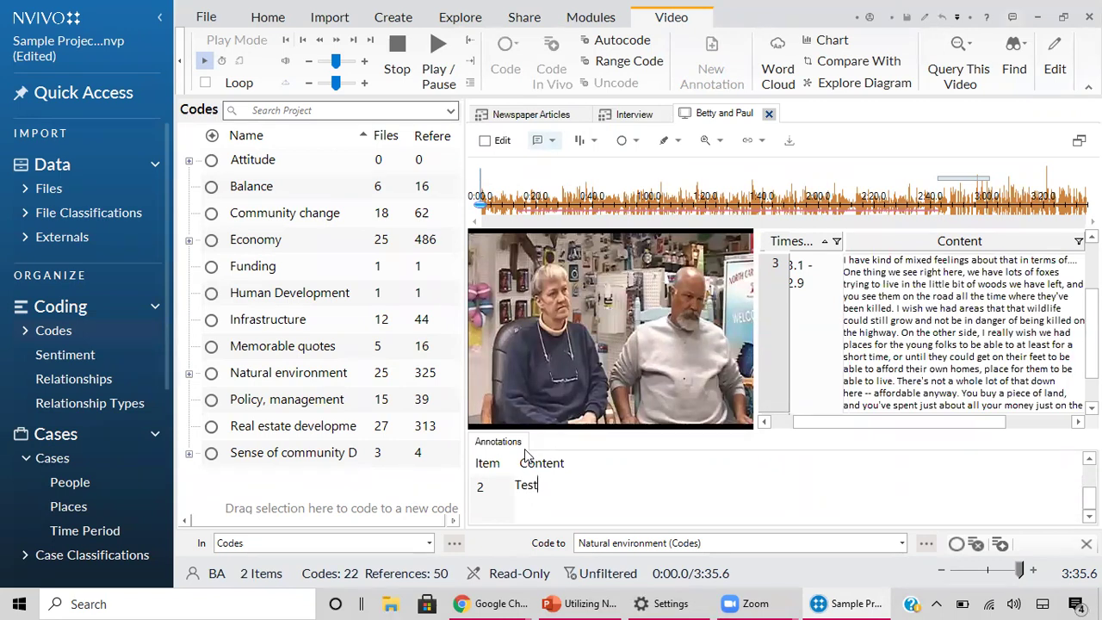
text(annotation)
Step: Select part of row 3's transcript text around "foxes trying to live" and clear the selection
click(985, 330)
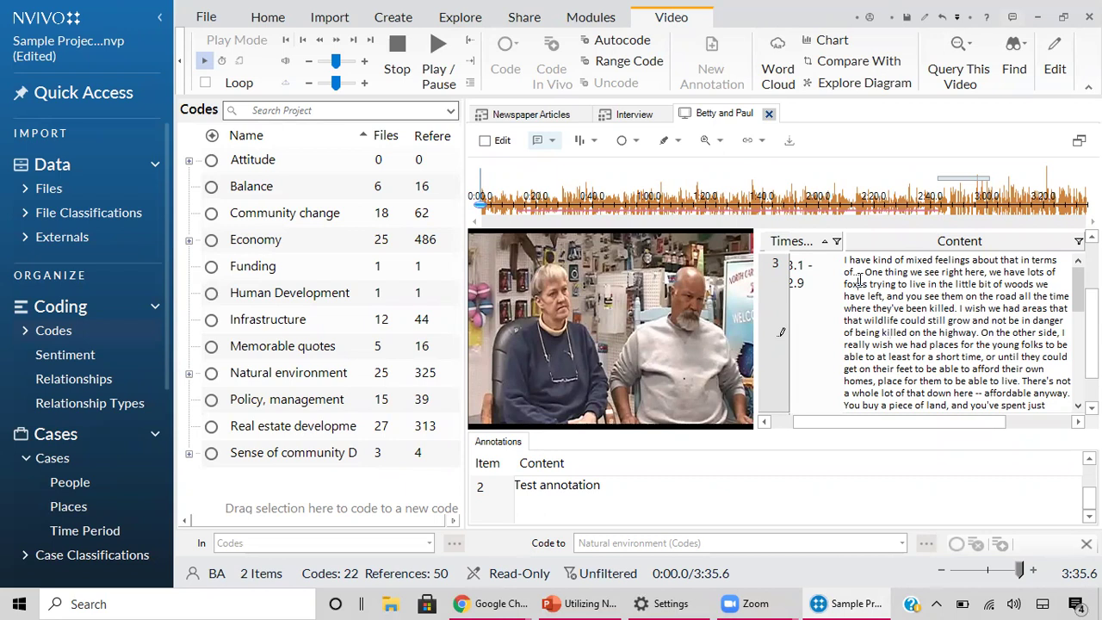
drag(857, 280, 924, 322)
click(931, 344)
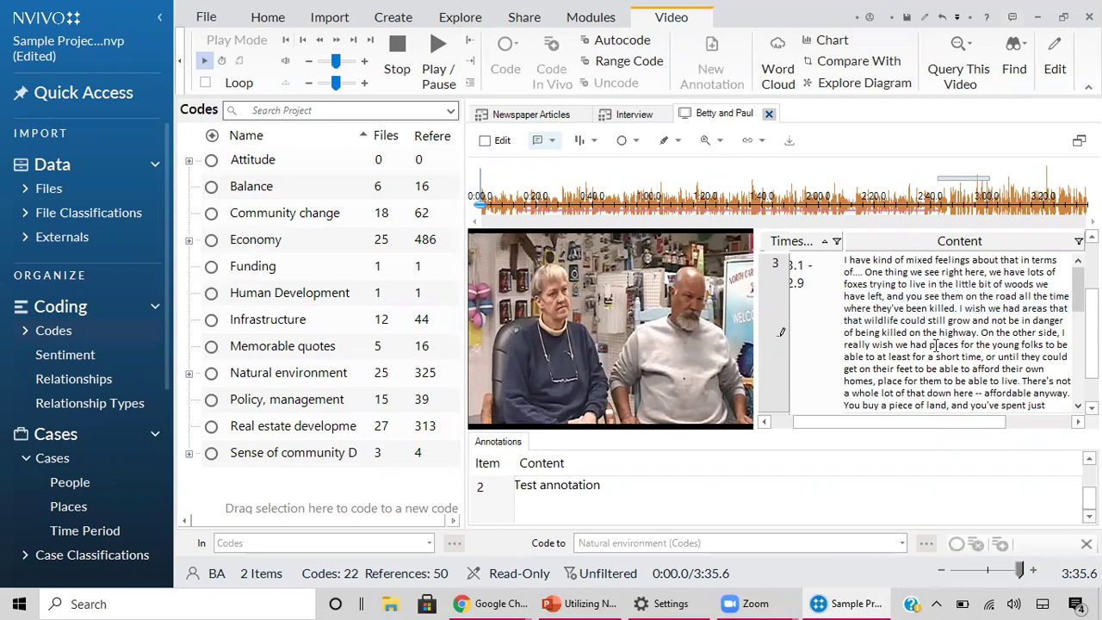